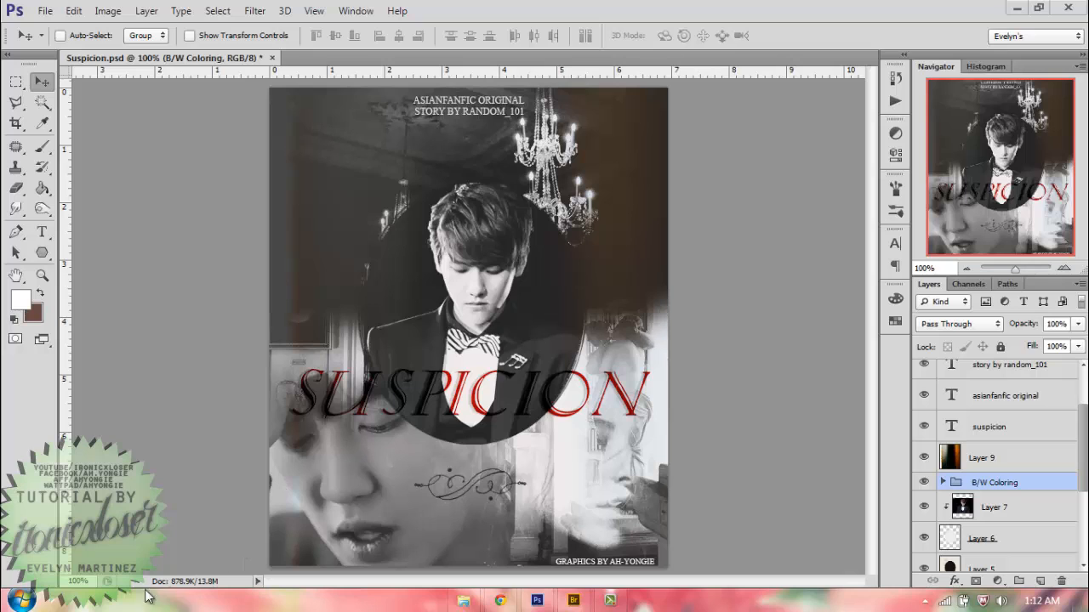
- Switch to the Suspicion folder in the file explorer and preview the STOCK#1 and STOCK#2 images
click(463, 601)
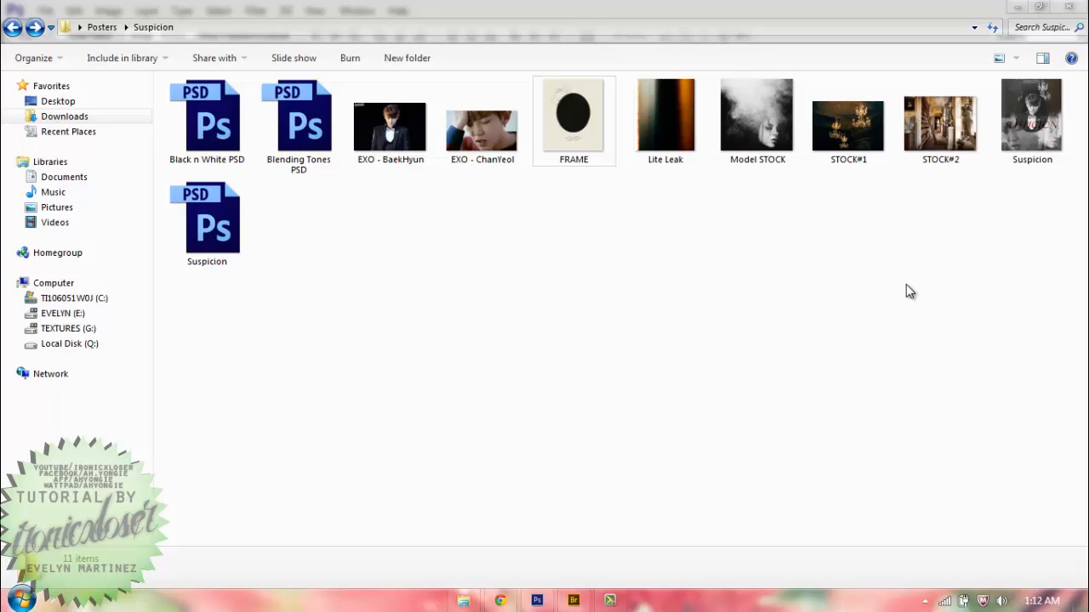
click(848, 126)
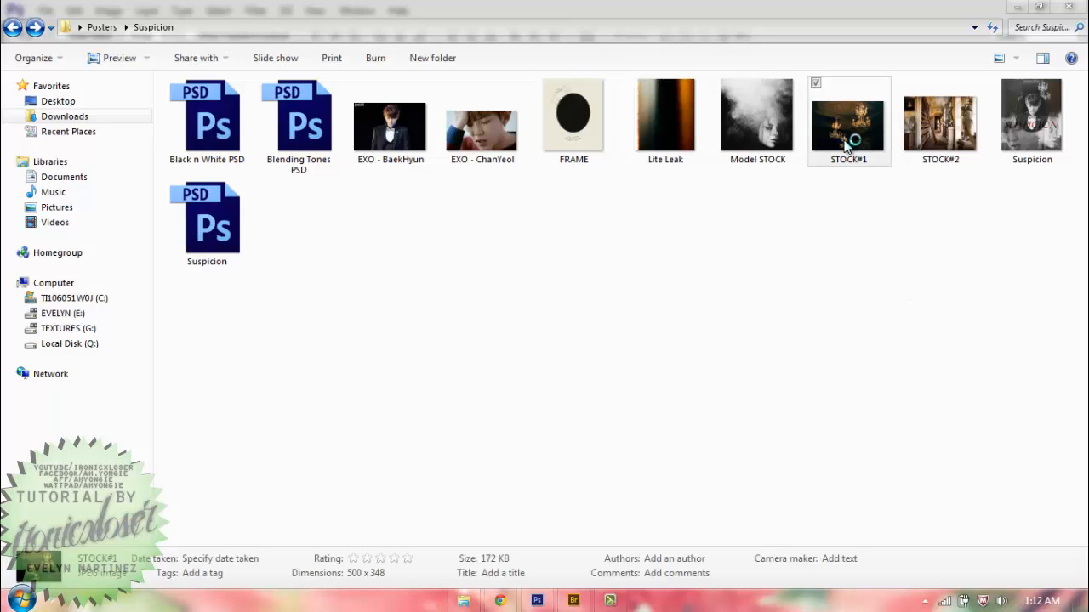
key(Right)
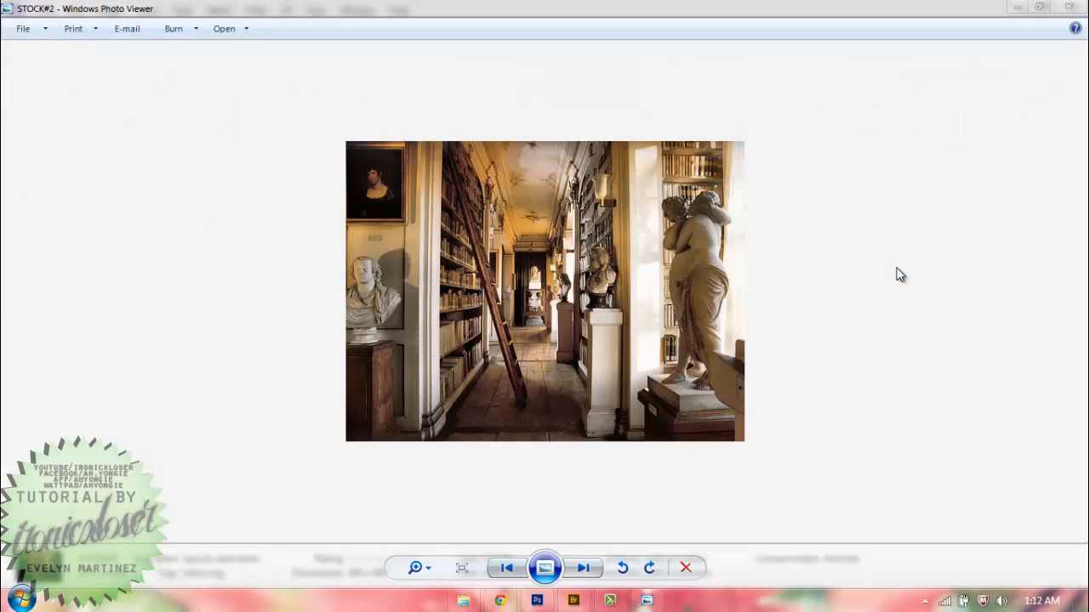
click(1069, 7)
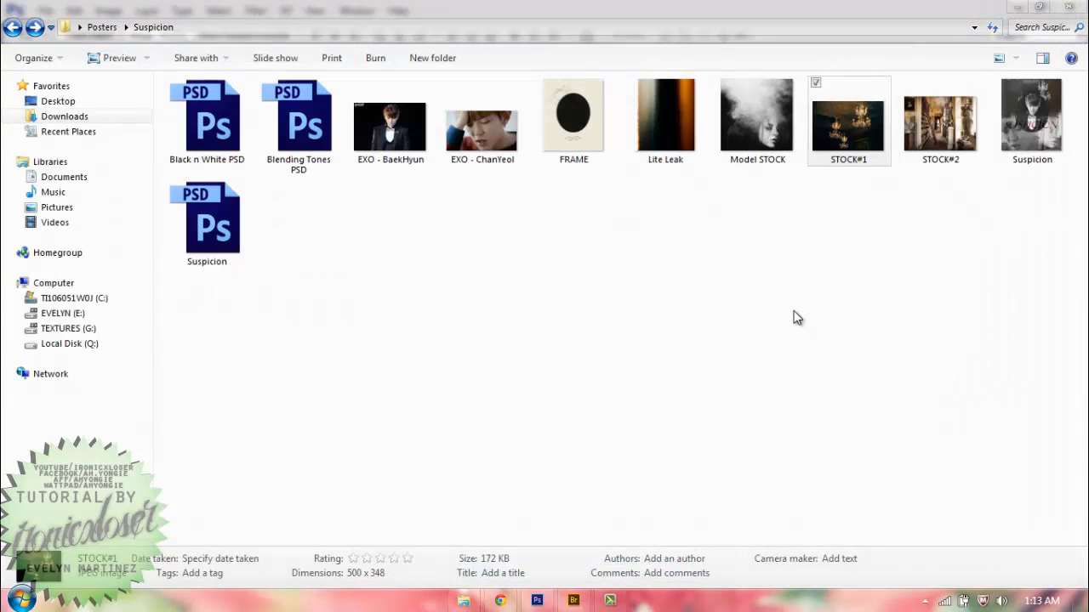
click(797, 317)
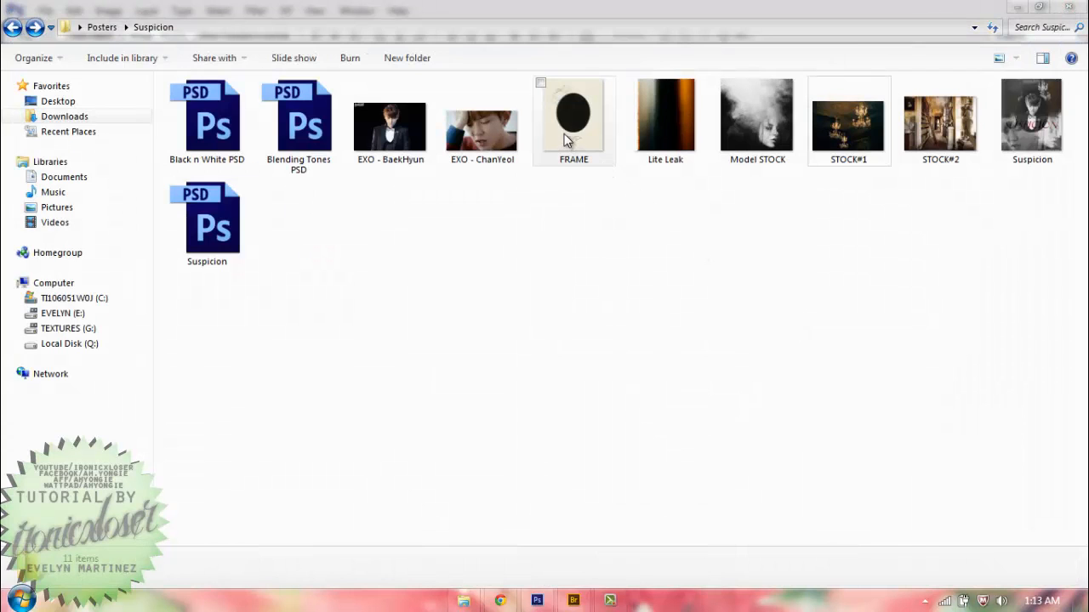
- Preview the Model STOCK, Lite Leak and FRAME images from the Suspicion folder
double_click(765, 110)
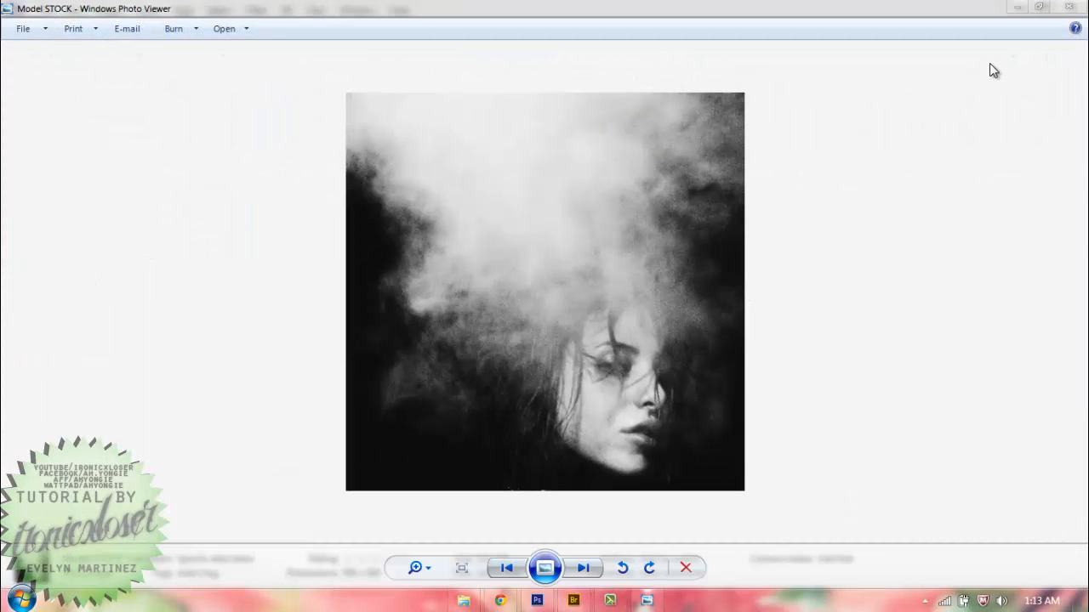
click(1068, 7)
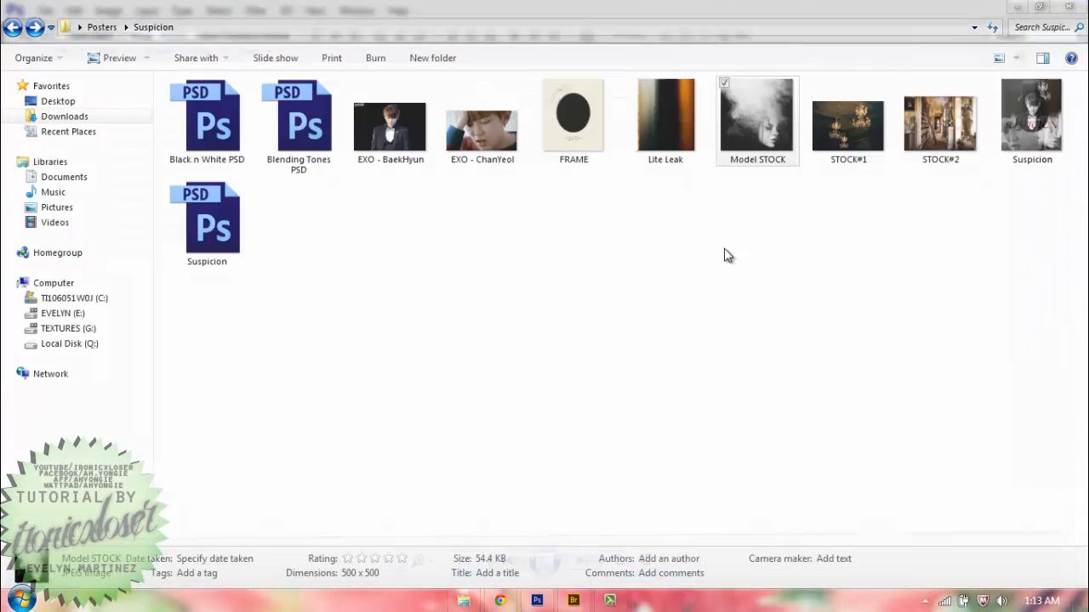
double_click(659, 127)
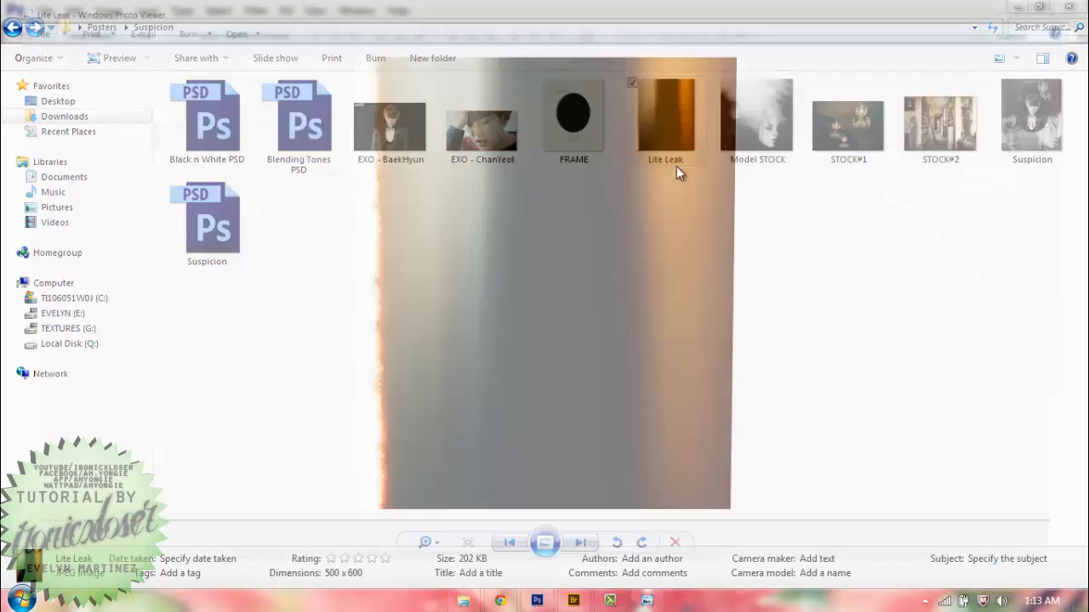
key(Left)
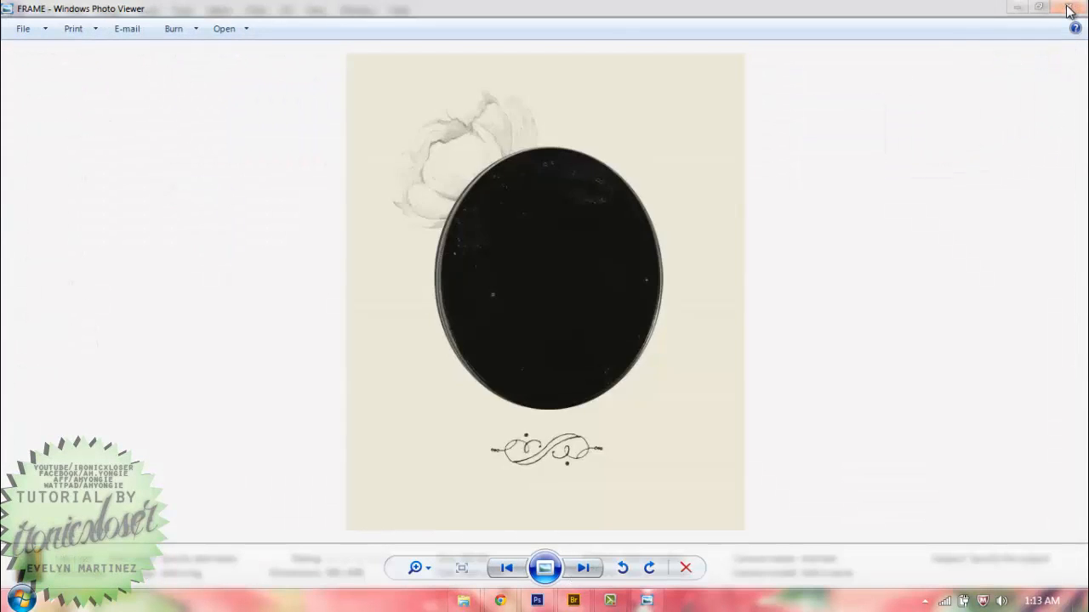
click(1070, 11)
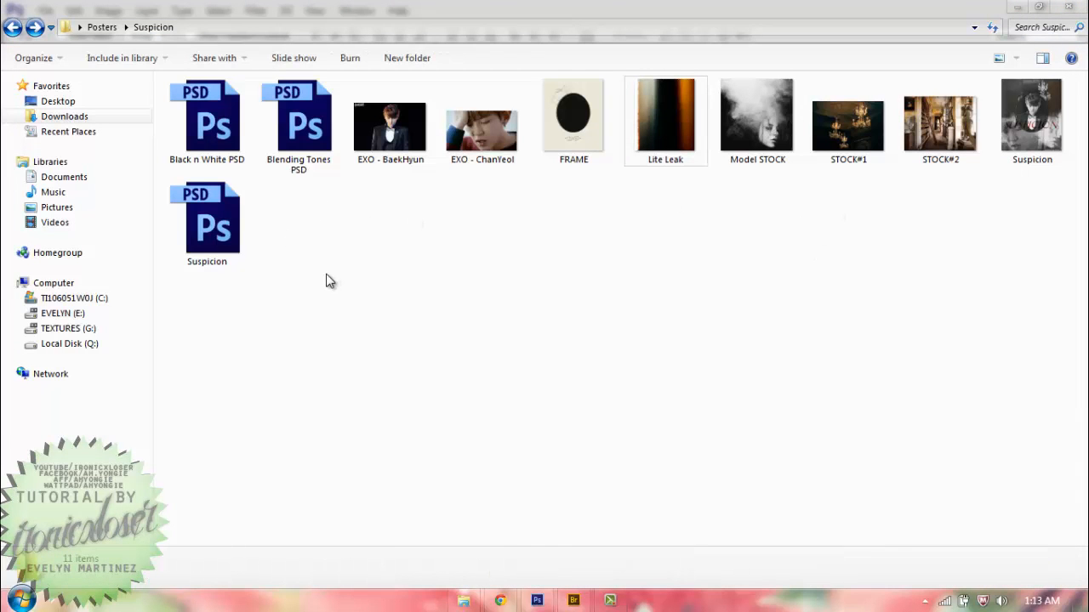
- Look over the Black n White PSD, Blending Tones PSD and Suspicion PSD files in the folder
drag(330, 296, 175, 85)
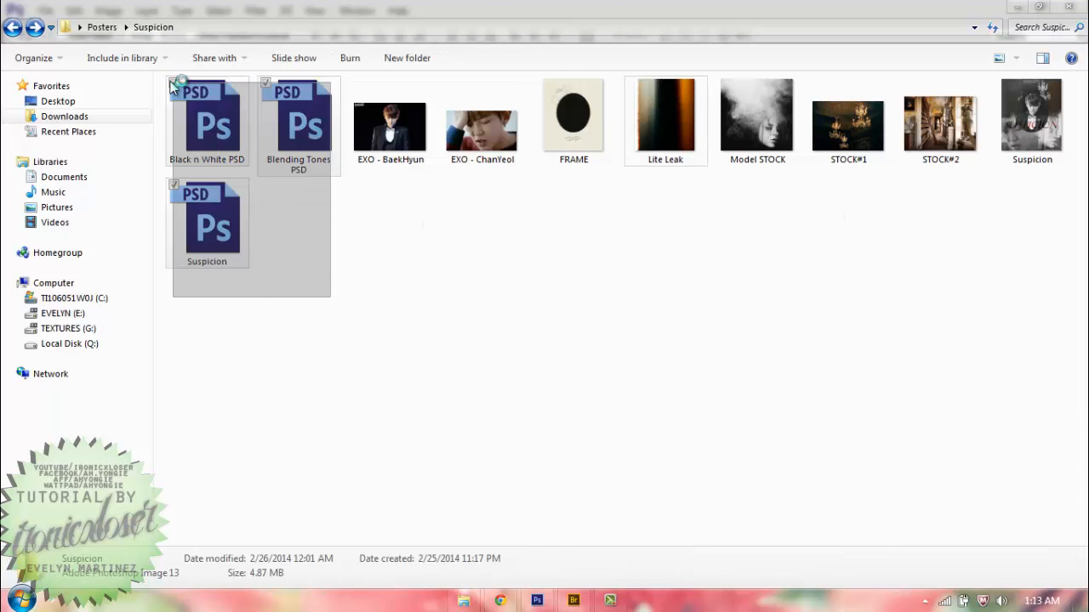
click(358, 259)
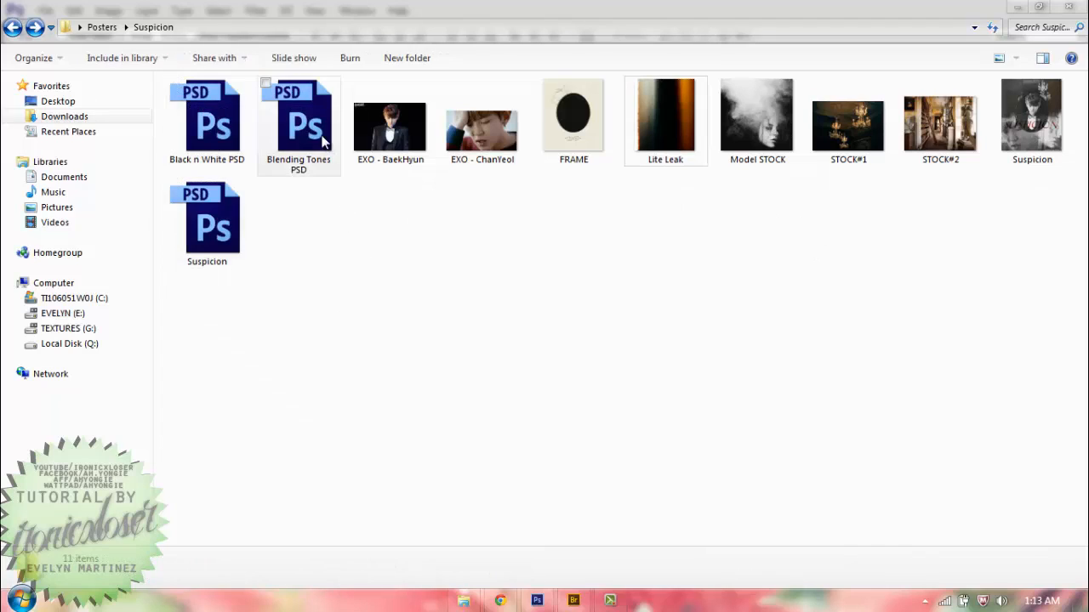
click(222, 124)
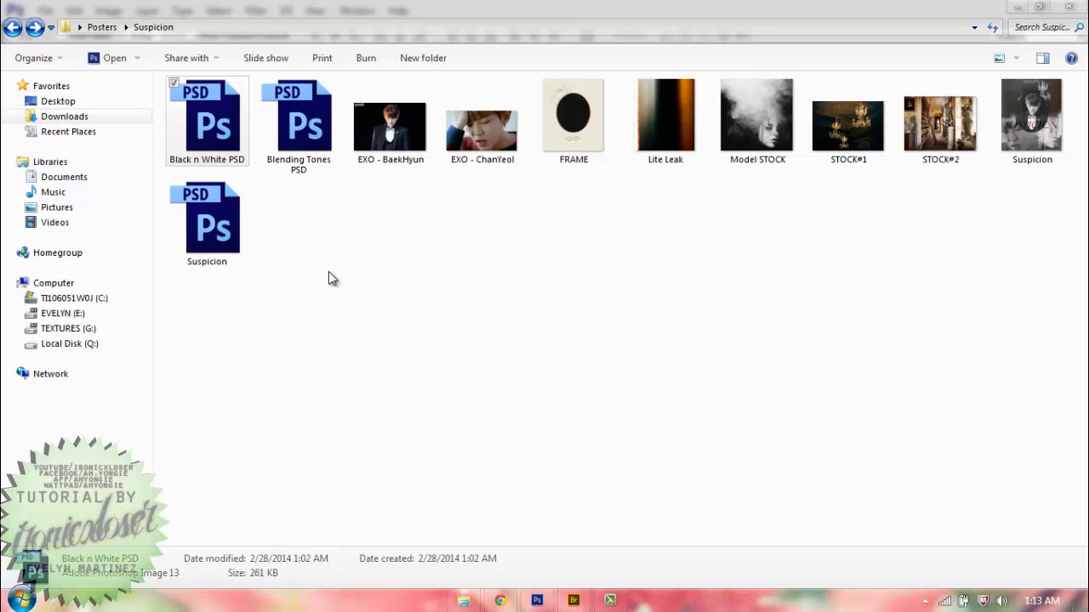
click(315, 128)
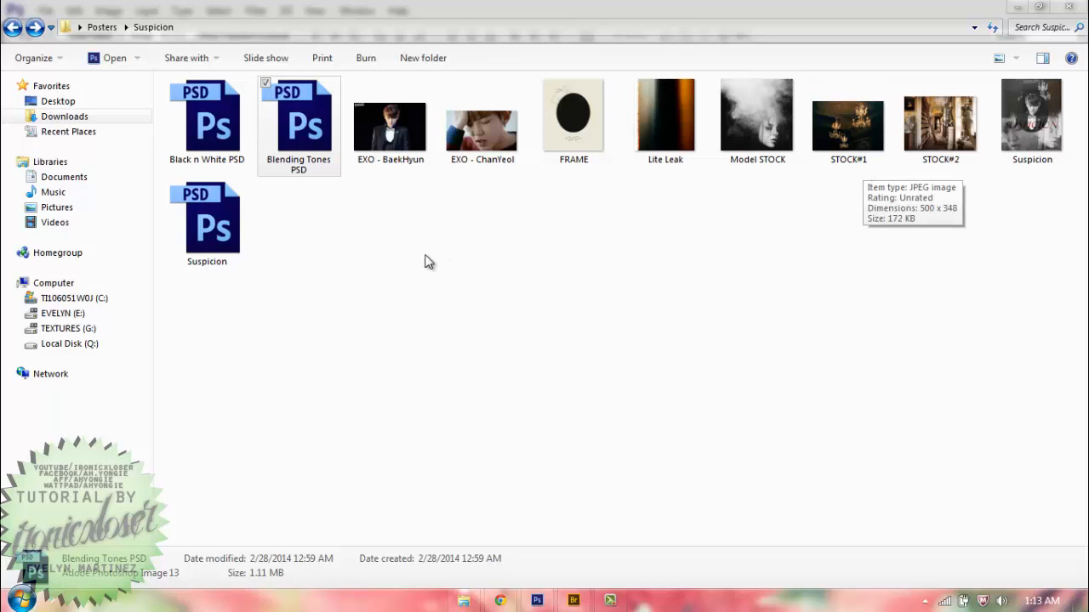
drag(213, 247, 194, 211)
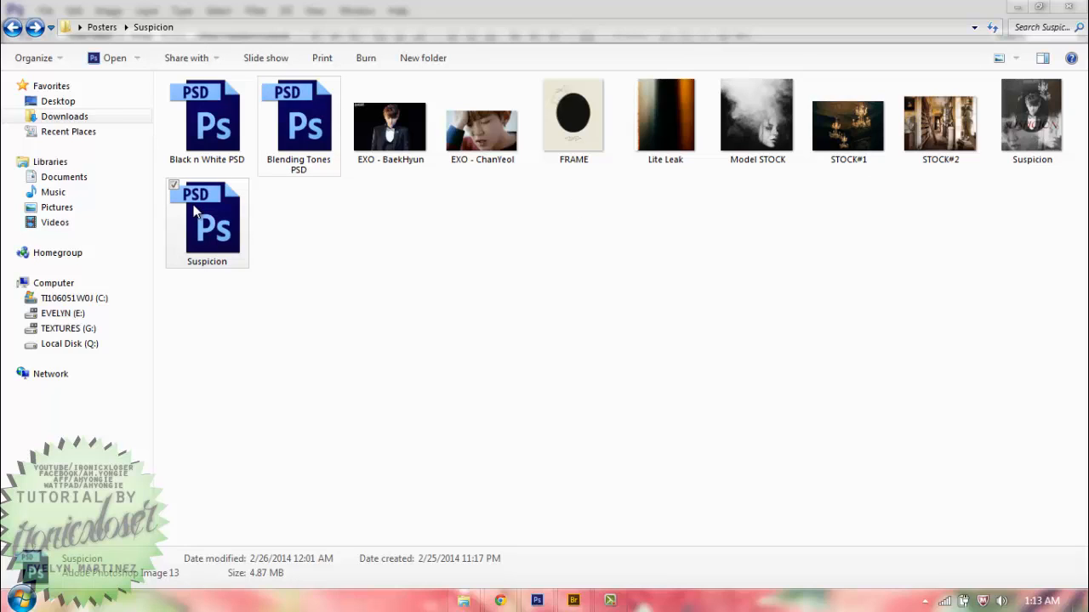
click(397, 255)
- Preview the EXO - BaekHyun and EXO - ChanYeol photos from the Suspicion folder
double_click(405, 157)
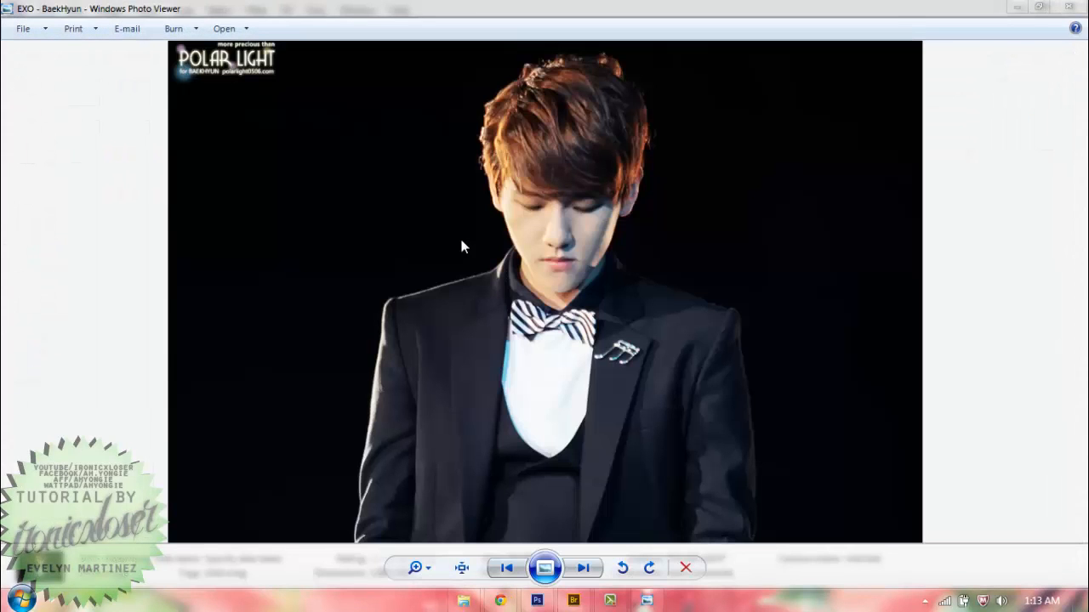
key(Right)
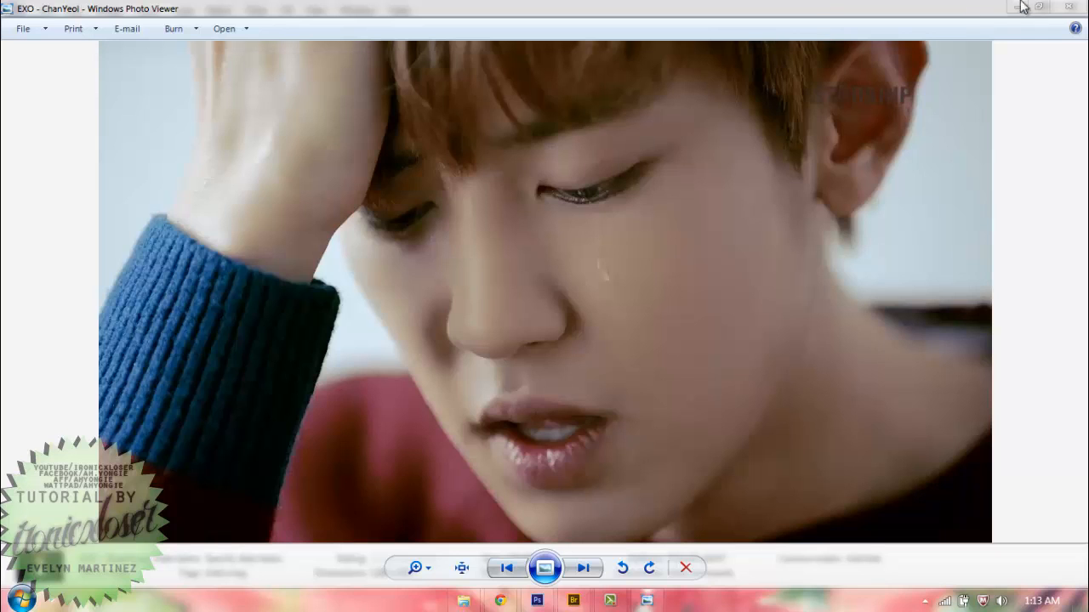
click(1068, 6)
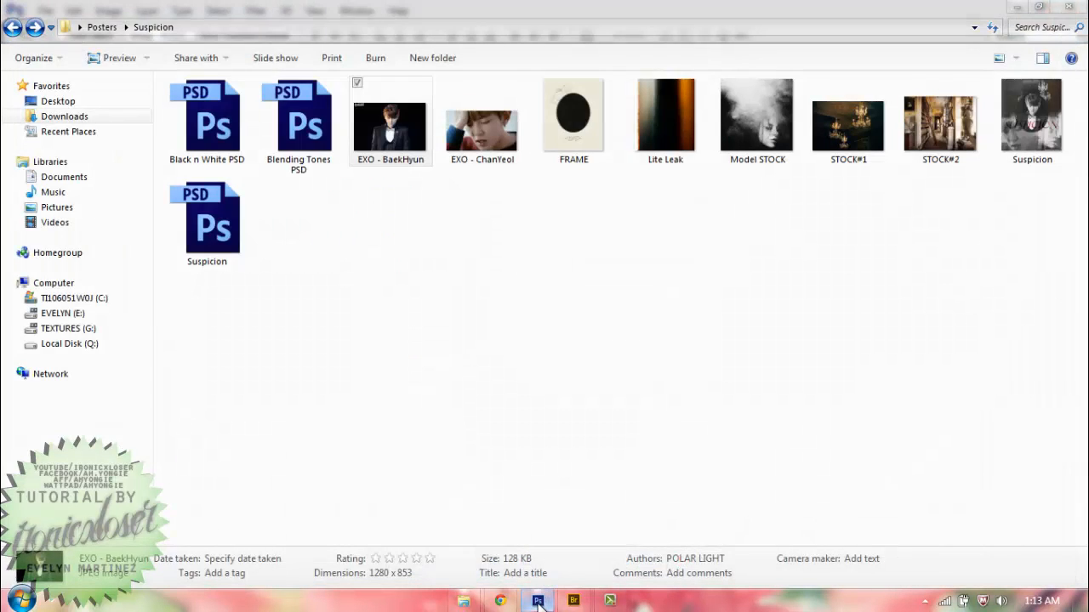
- Switch to Photoshop and close the Suspicion.psd poster, saving its changes
click(537, 602)
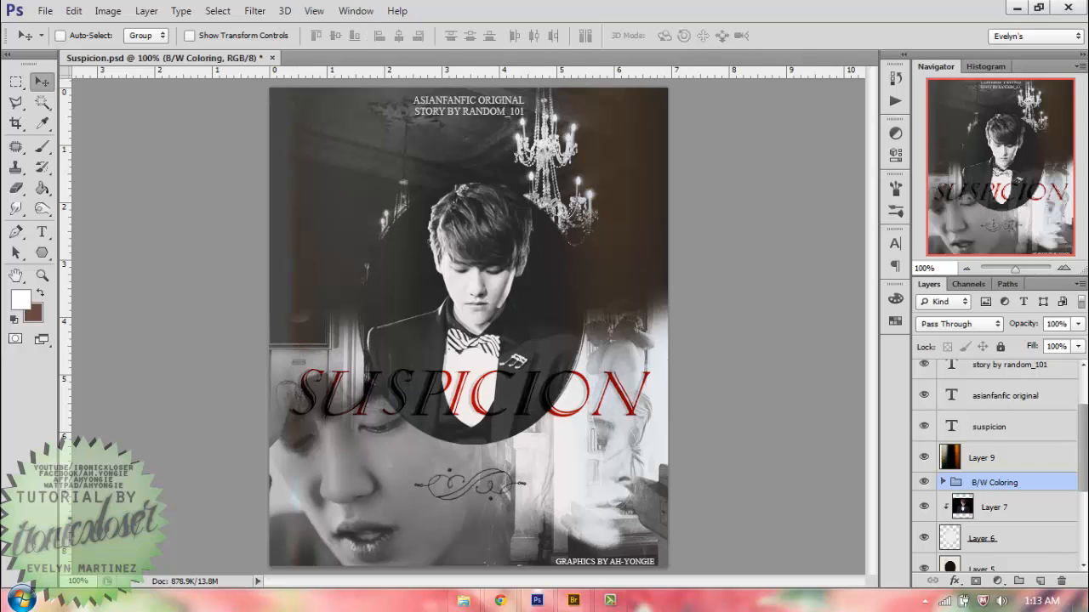
scroll(1000, 466, up, 1)
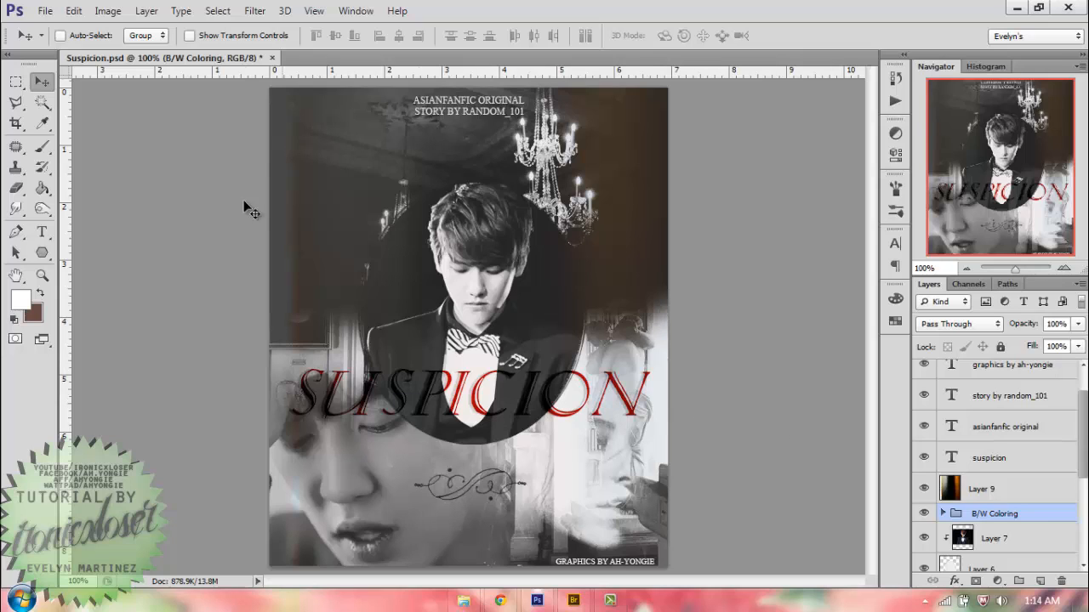
click(272, 57)
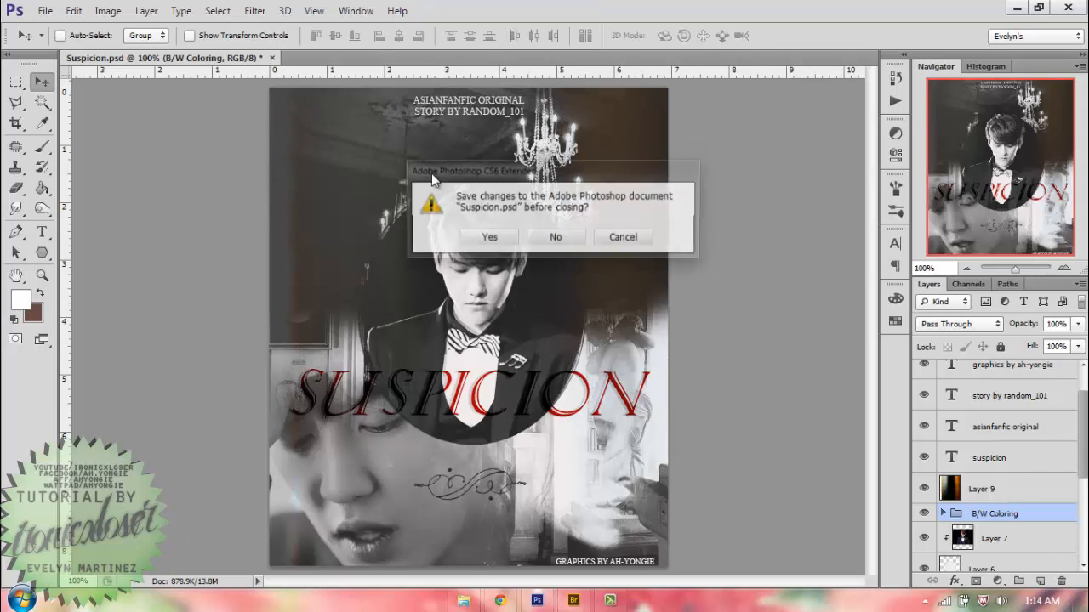
click(508, 238)
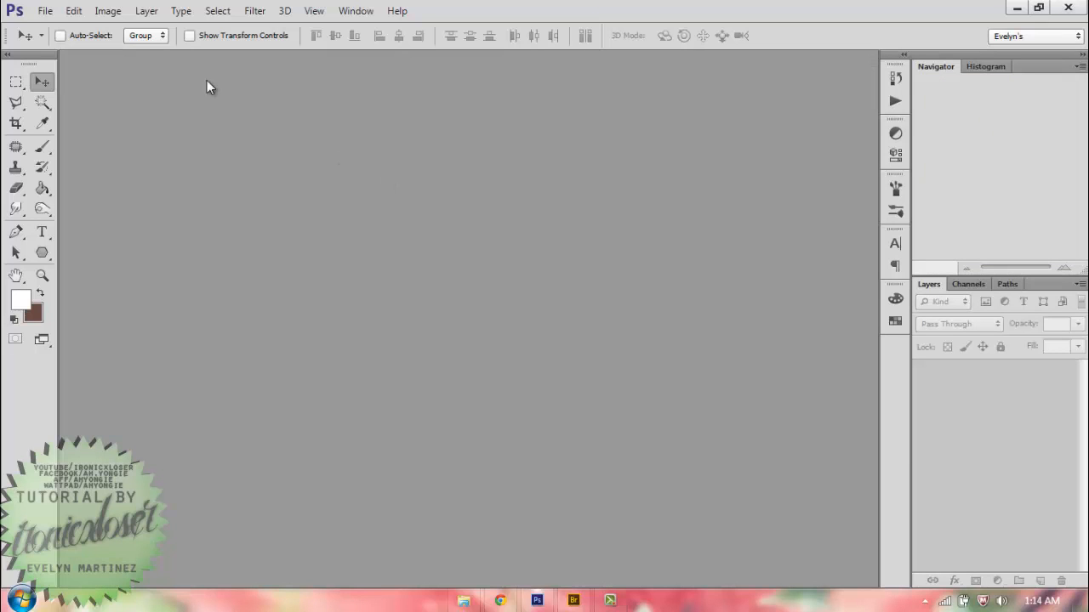
- Create a new blank document 500 pixels wide and 600 pixels high
click(46, 11)
click(52, 32)
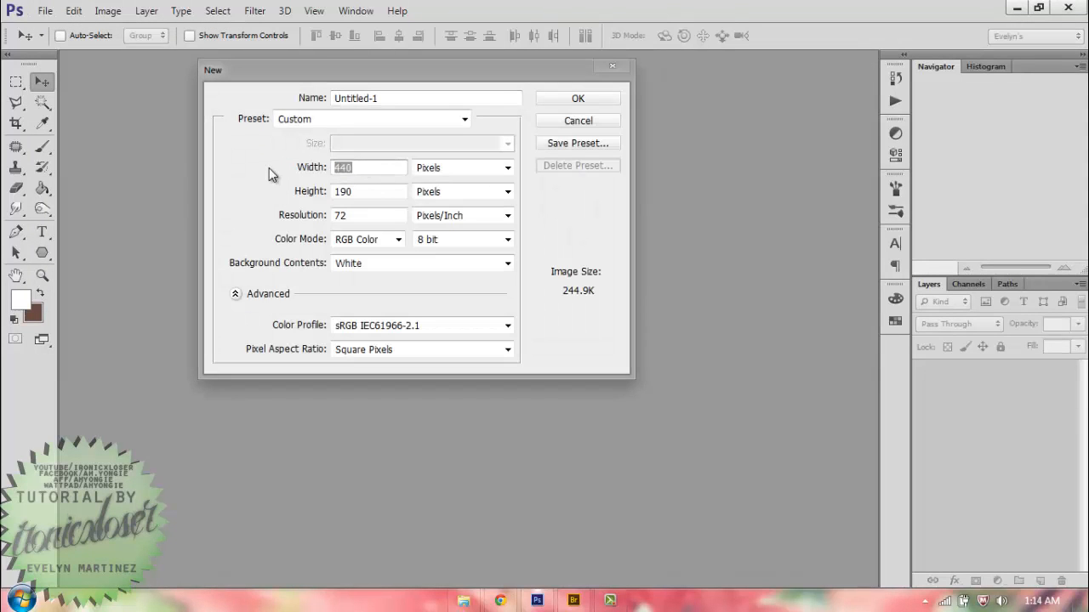
text(500)
key(Tab)
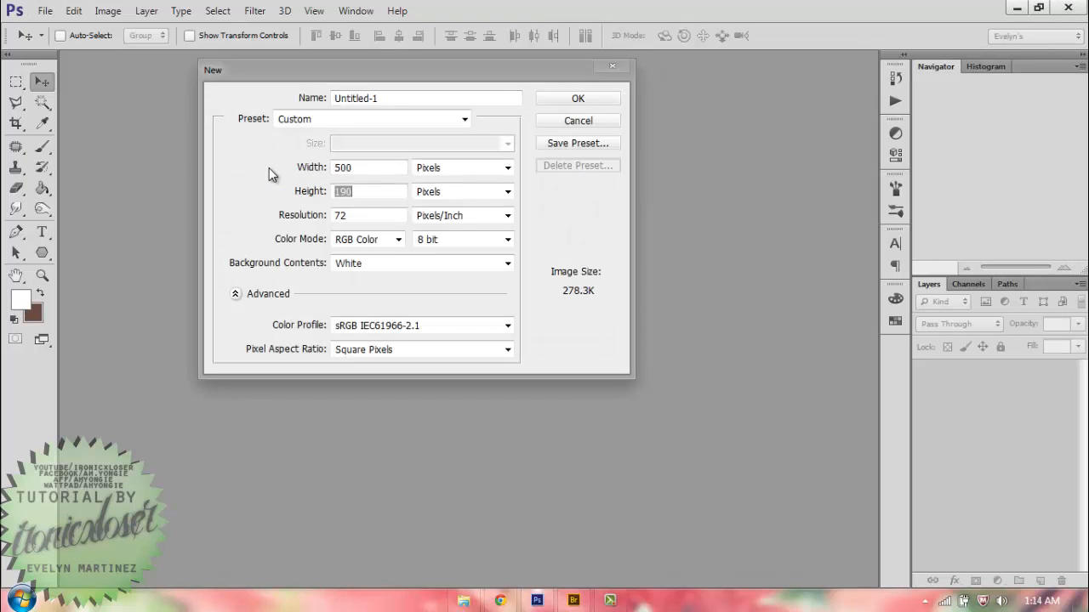
text(600)
key(Return)
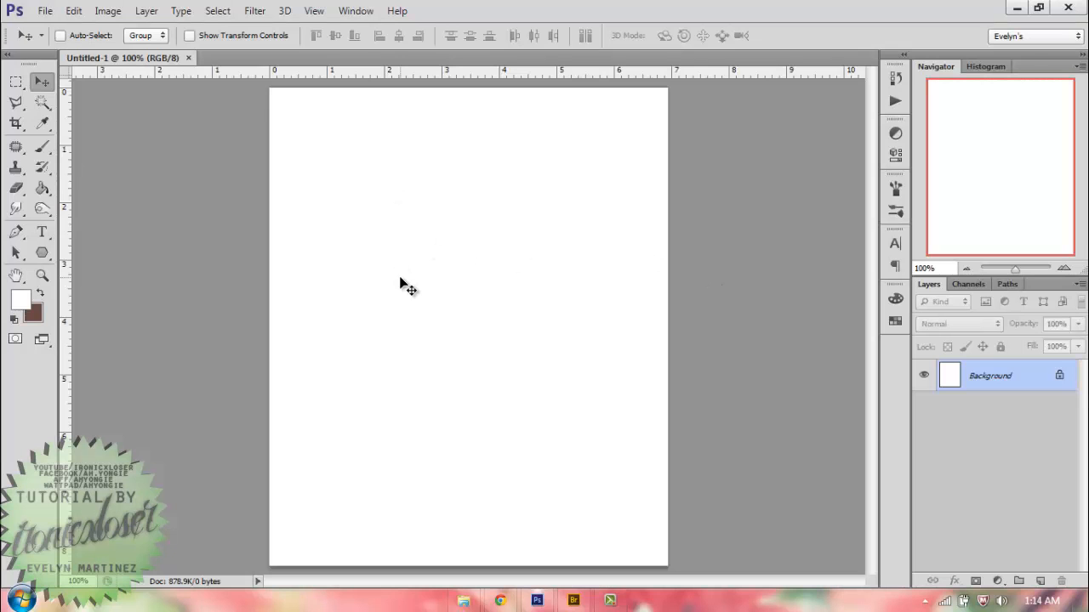
- Open the STOCK#1 and STOCK#2 images from the Suspicion folder as separate documents in Photoshop
click(463, 601)
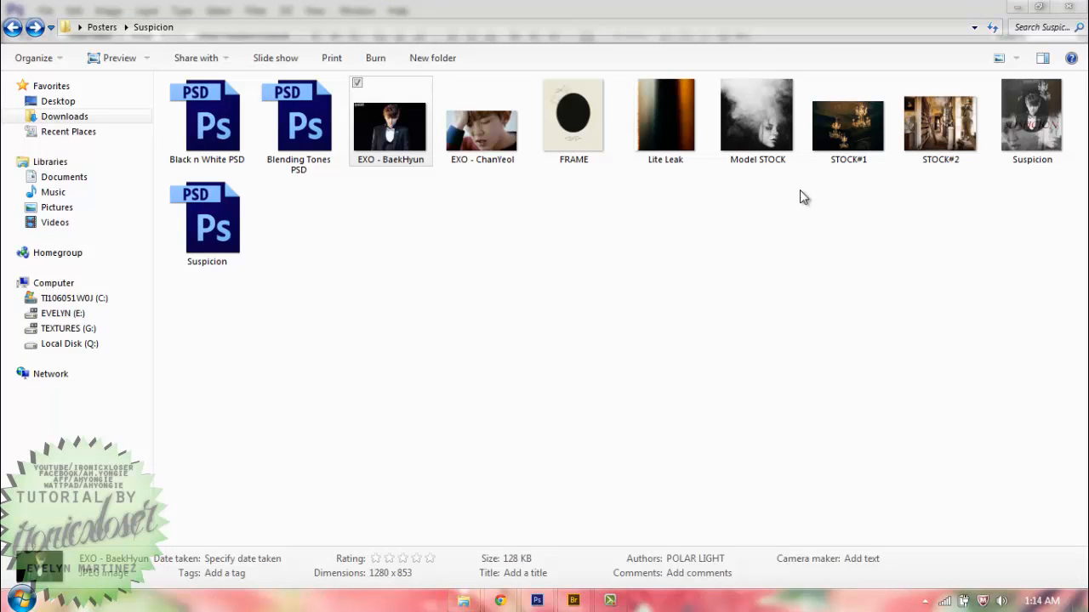
double_click(813, 12)
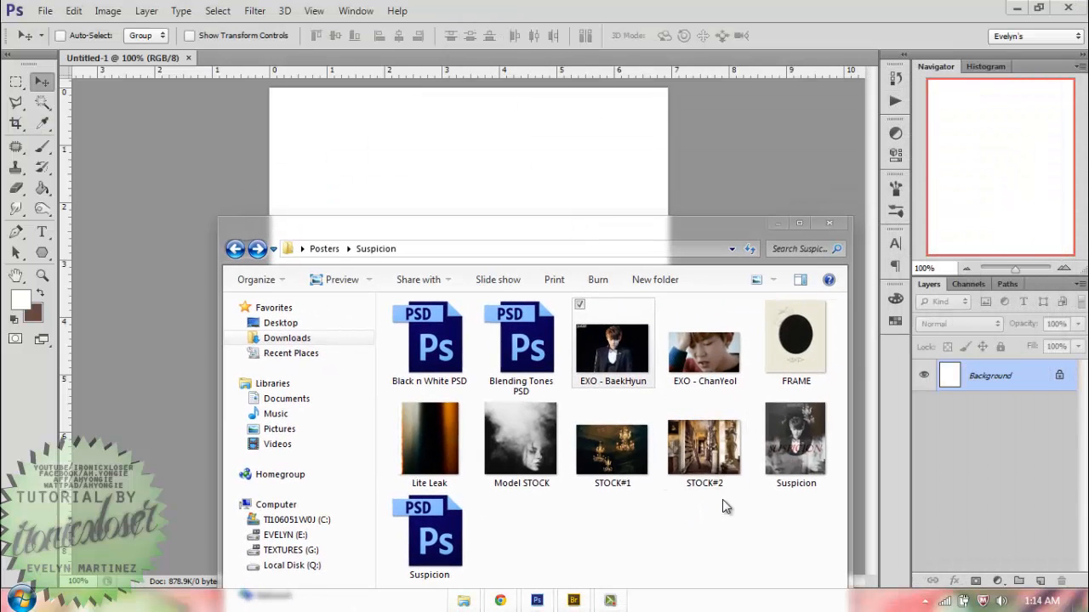
drag(722, 500, 493, 56)
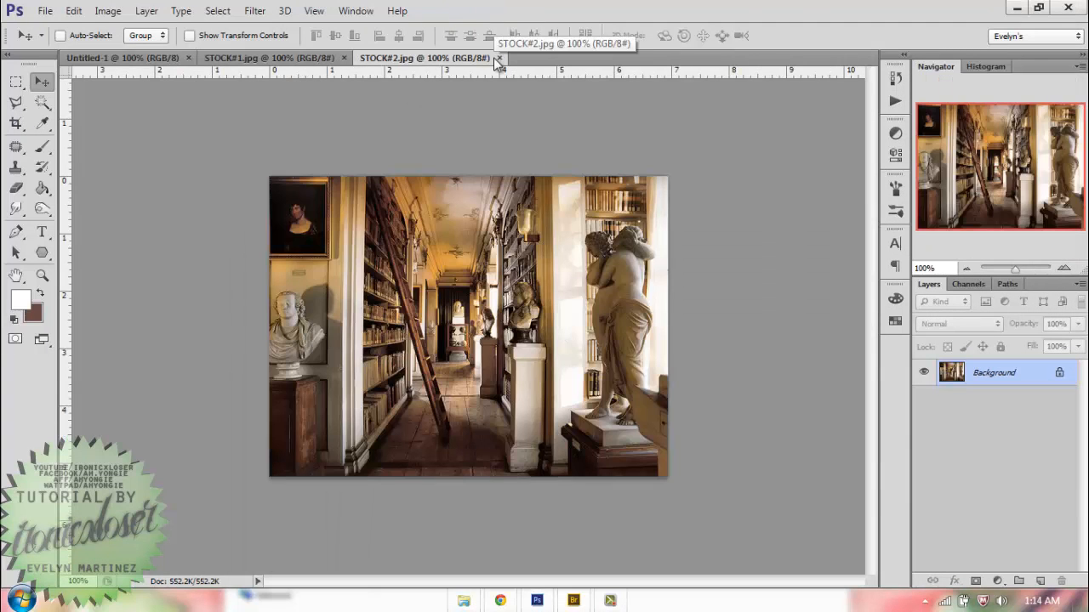
- Bring the STOCK#1 chandelier image into the Untitled-1 poster and align it to the canvas's top edge
click(312, 51)
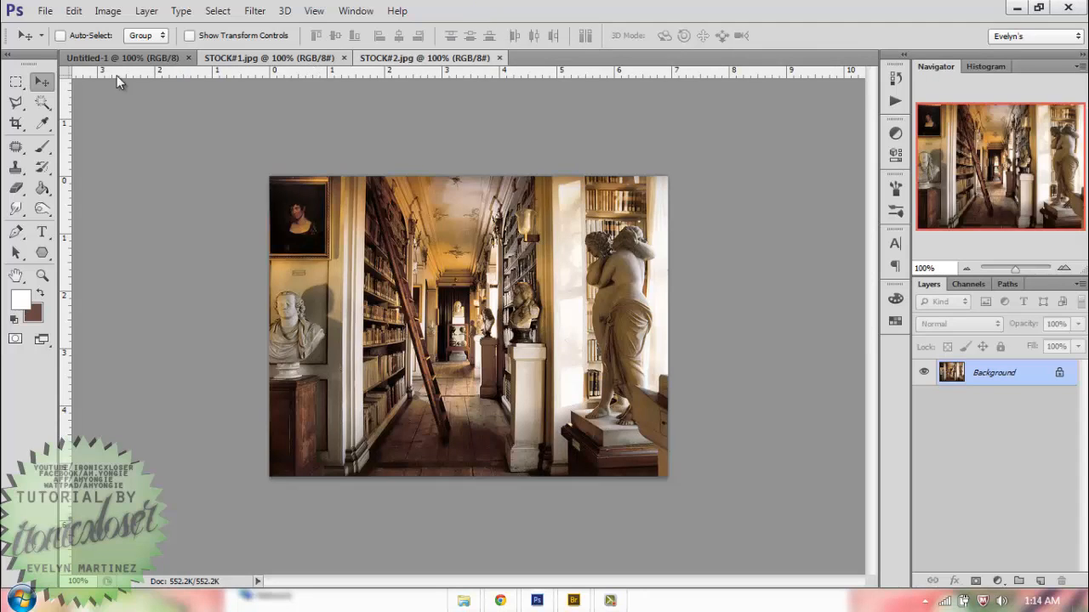
drag(515, 270, 602, 245)
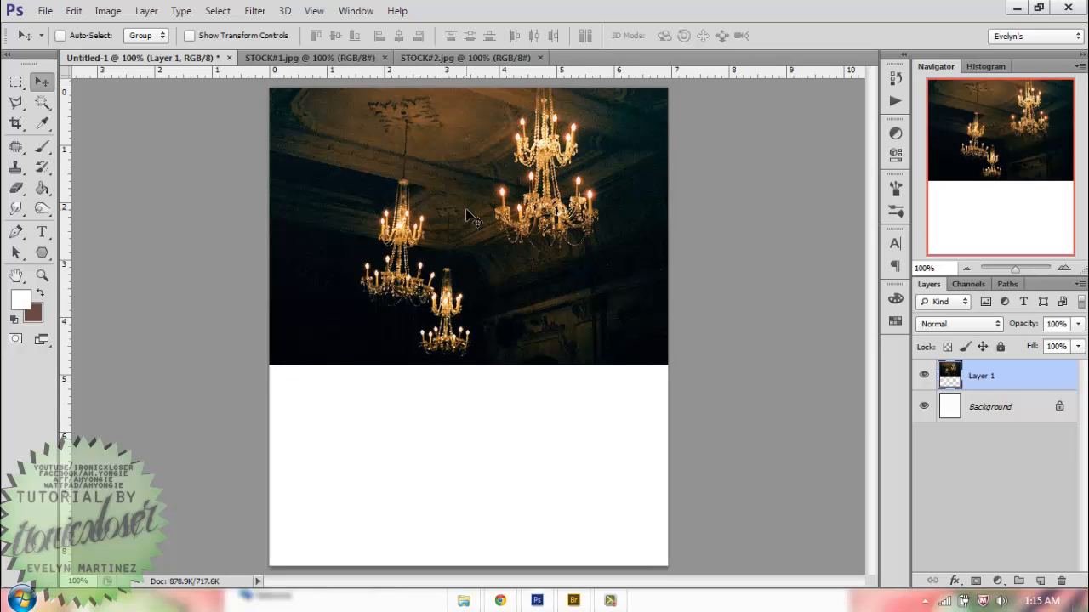
key(ctrl+a)
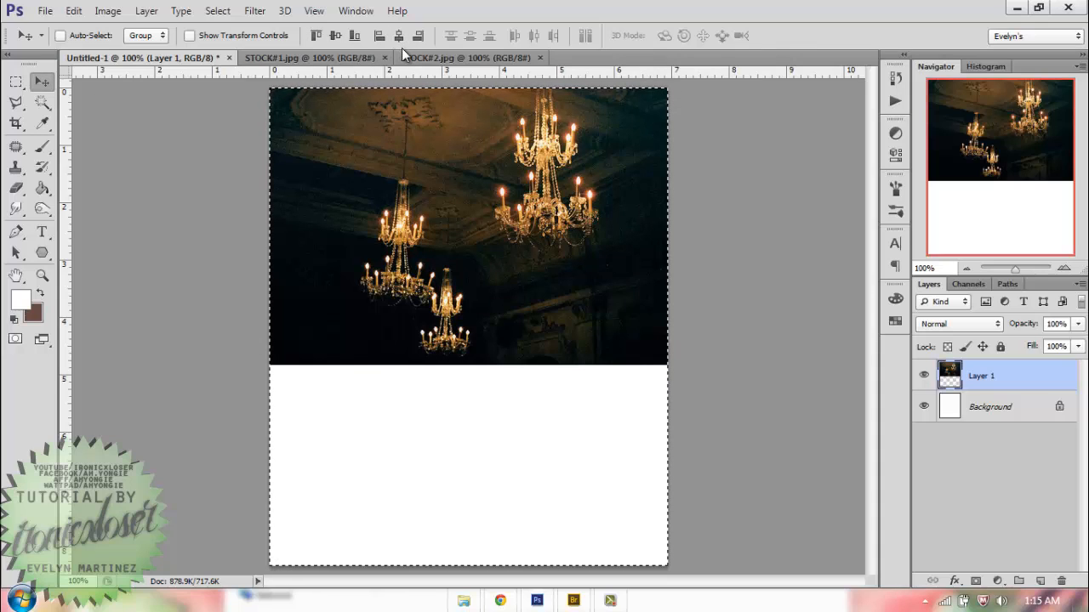
click(317, 39)
key(ctrl+d)
- Bring the STOCK#2 library image into the poster along the canvas's bottom edge and close both stock documents
click(428, 57)
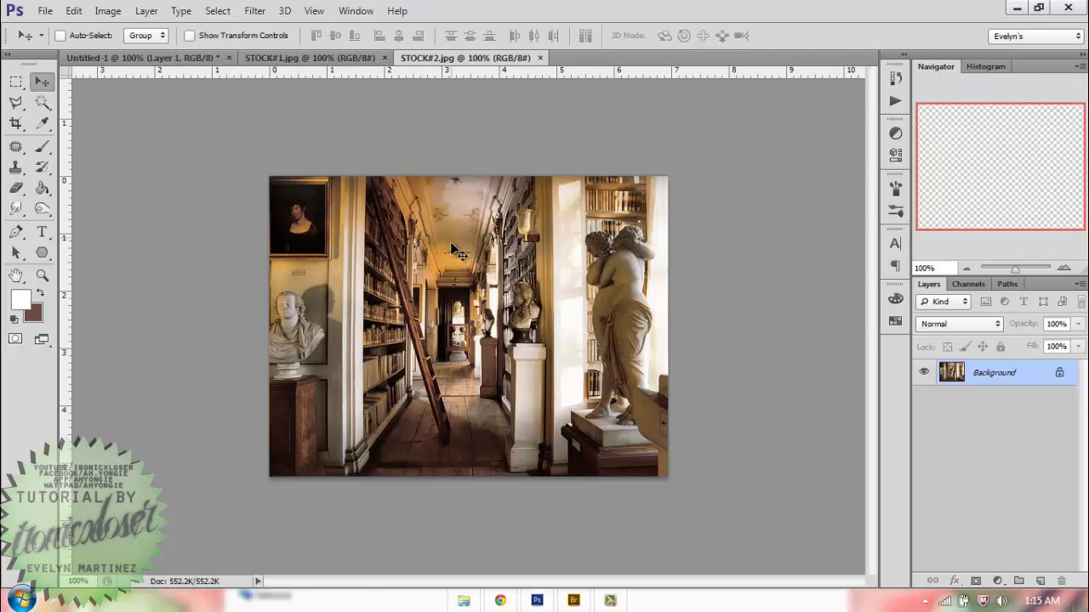
drag(383, 170, 533, 400)
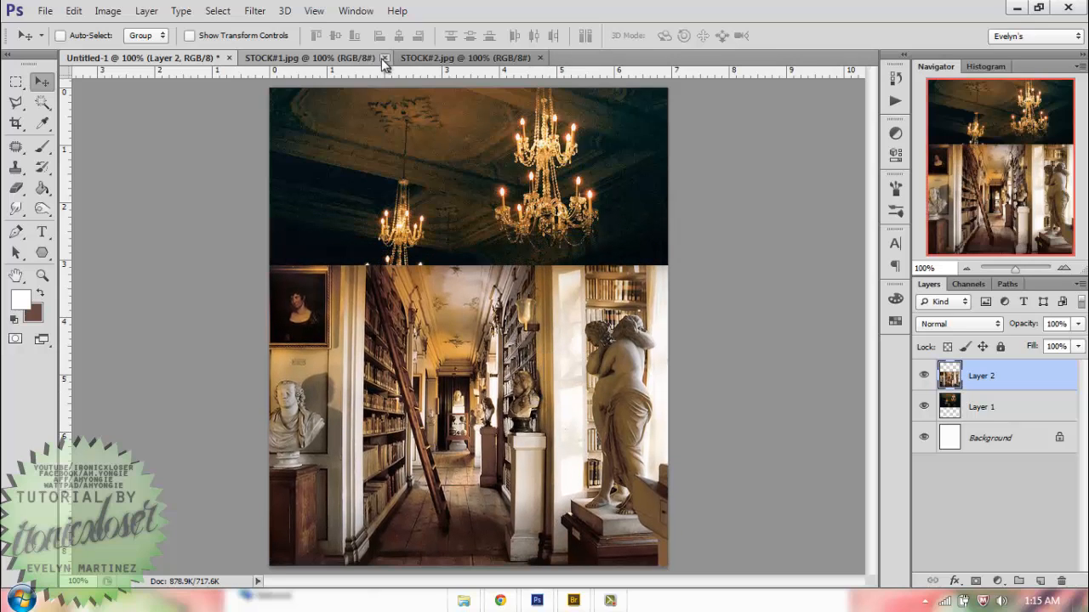
click(385, 58)
click(385, 58)
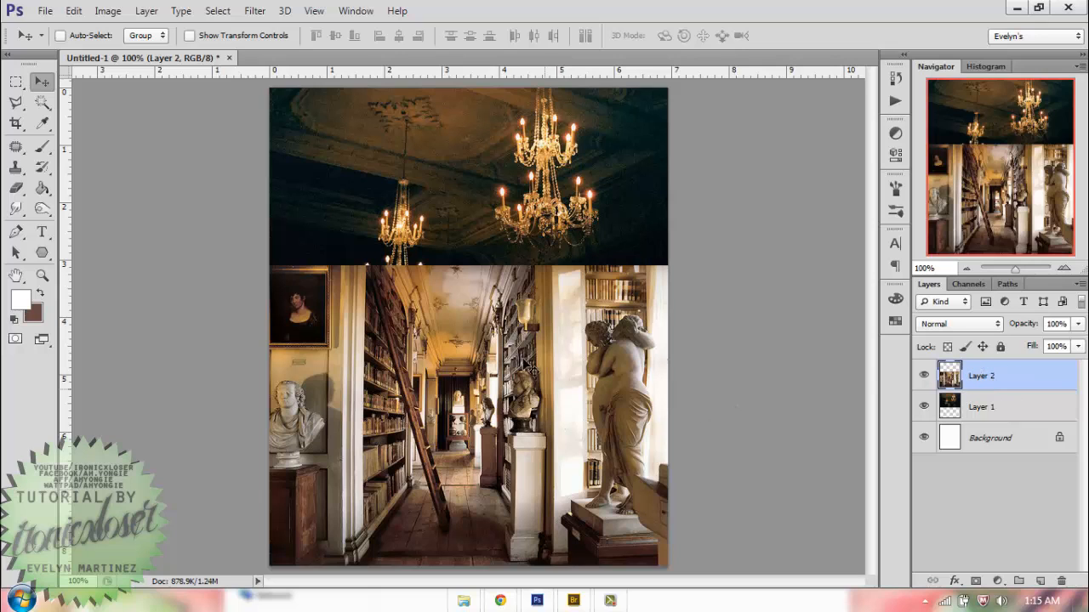
- Add a white layer mask that reveals all of the library image on Layer 2
click(154, 11)
mouse_move(170, 172)
click(108, 173)
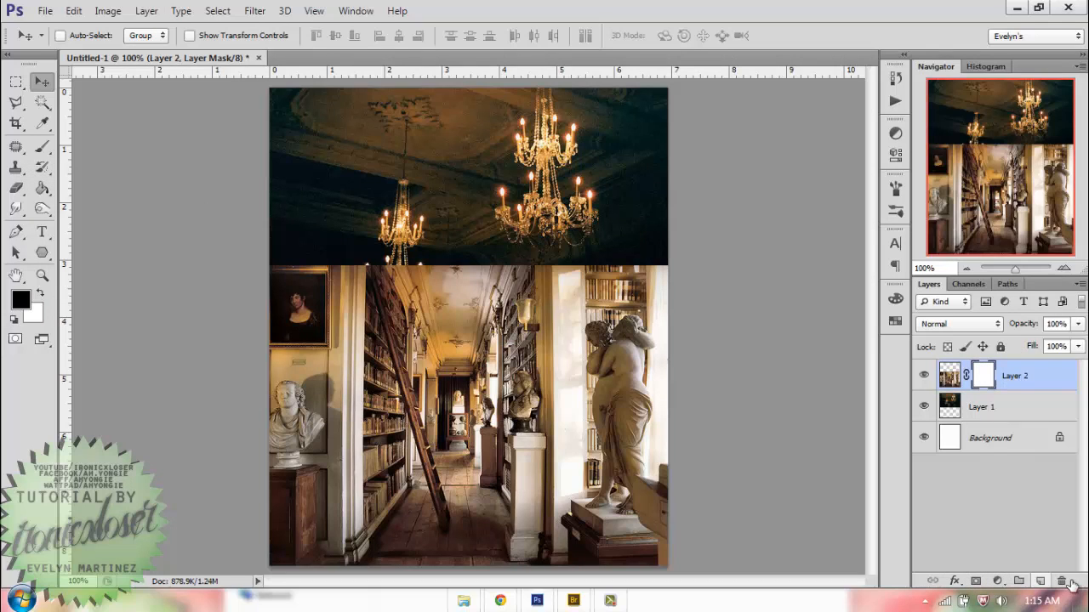
- Paint black on Layer 2's mask with a 176 px soft brush to fade the library's top edge into the chandelier image
click(977, 582)
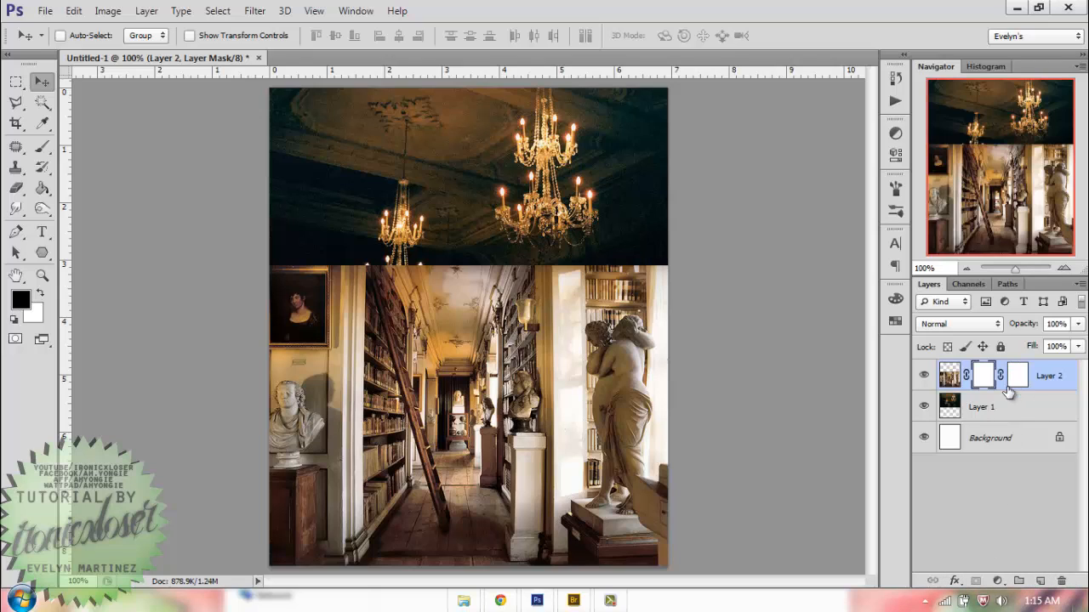
key(ctrl+z)
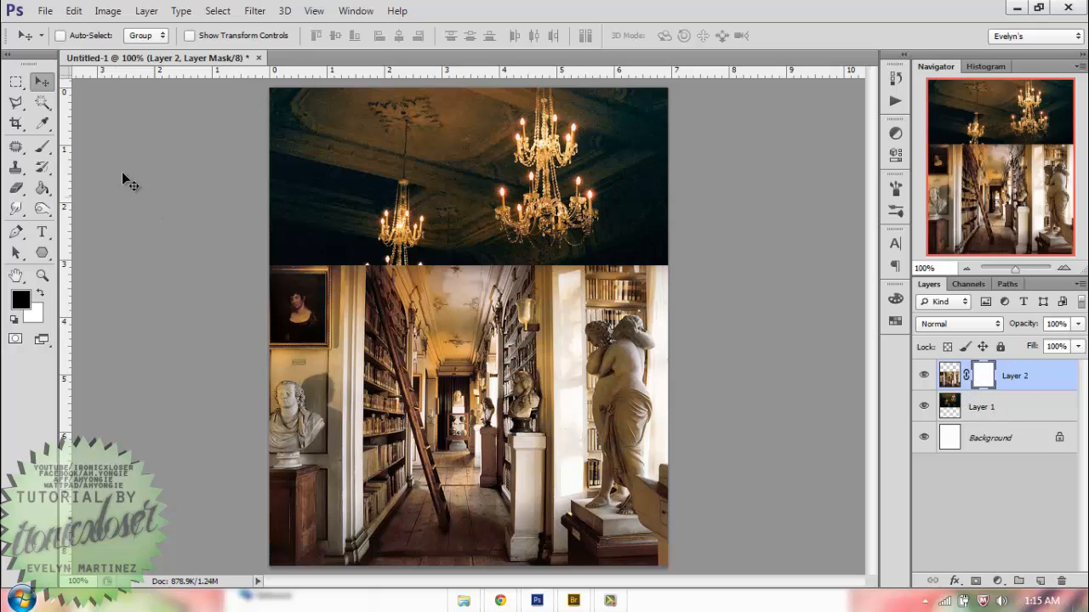
click(42, 146)
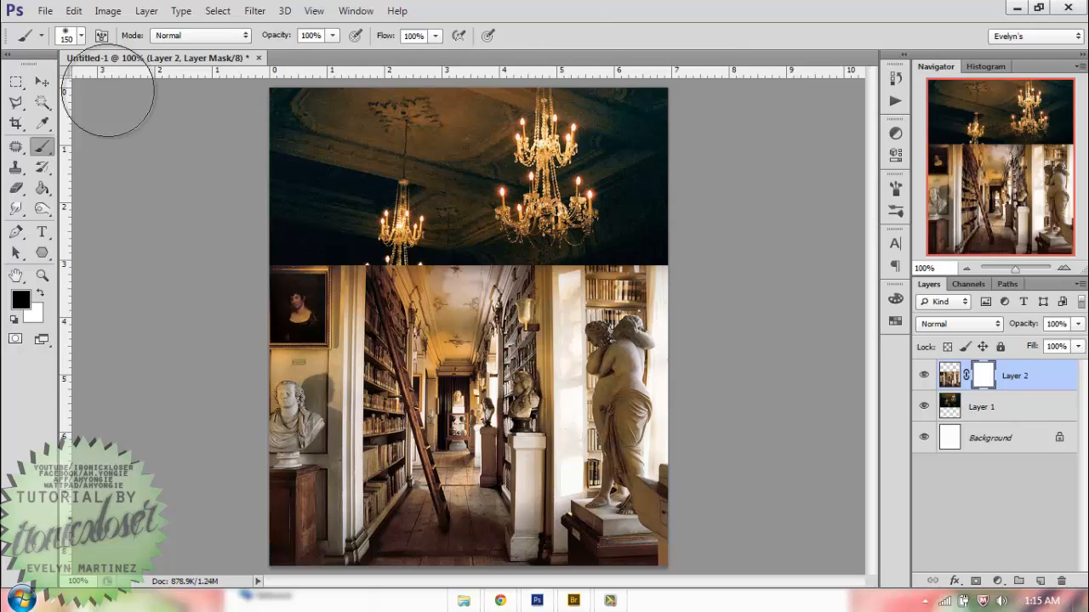
right_click(410, 201)
drag(462, 238, 538, 238)
click(990, 380)
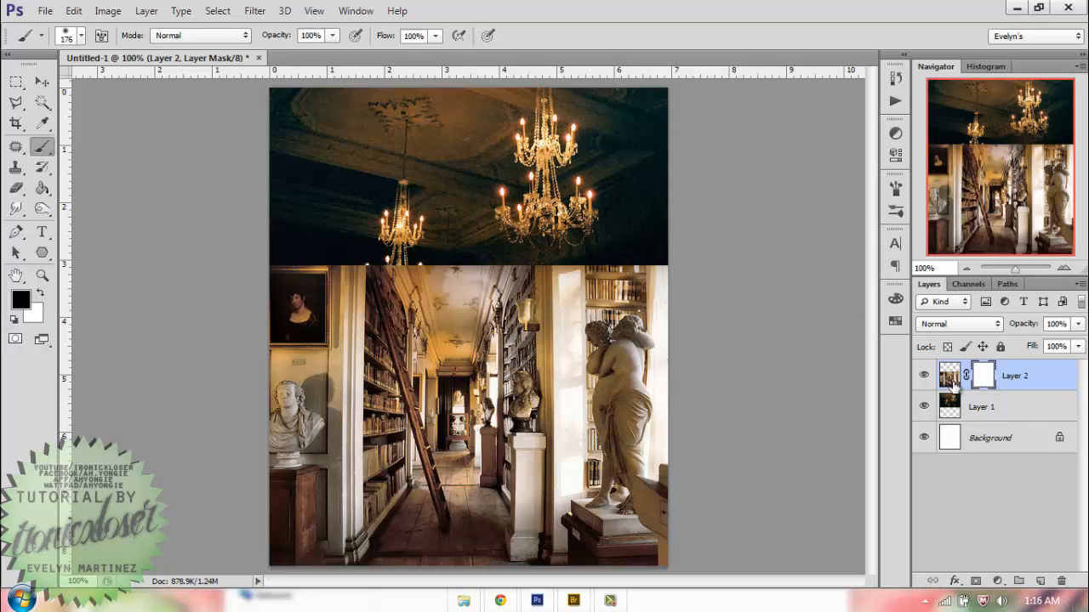
mouse_move(301, 243)
mouse_down()
mouse_move(401, 230)
mouse_move(688, 243)
mouse_move(377, 258)
mouse_move(328, 243)
mouse_move(712, 243)
mouse_move(355, 273)
mouse_up()
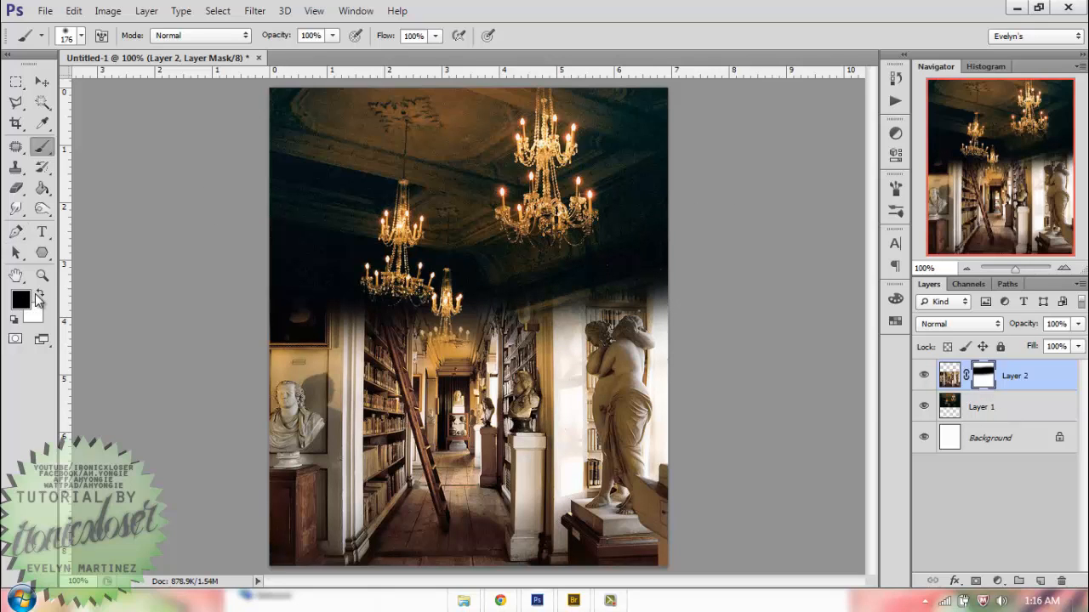
- Paint white across Layer 2's mask to bring back the library's top edge, and undo those strokes
click(39, 294)
mouse_move(578, 255)
mouse_down()
mouse_move(389, 236)
mouse_move(289, 247)
mouse_up()
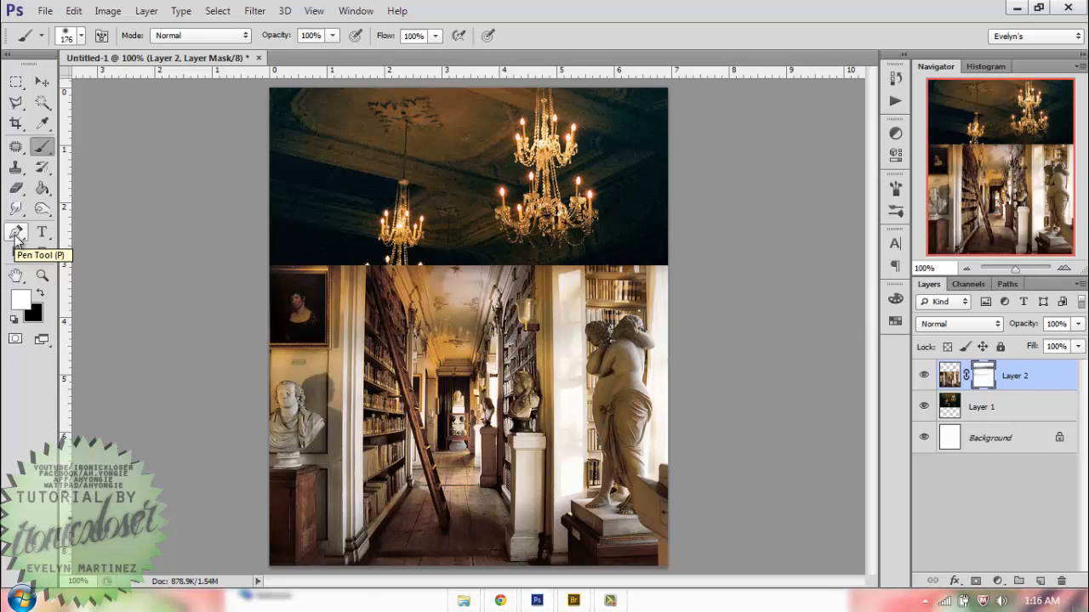
key(ctrl+alt+z)
key(ctrl+alt+z)
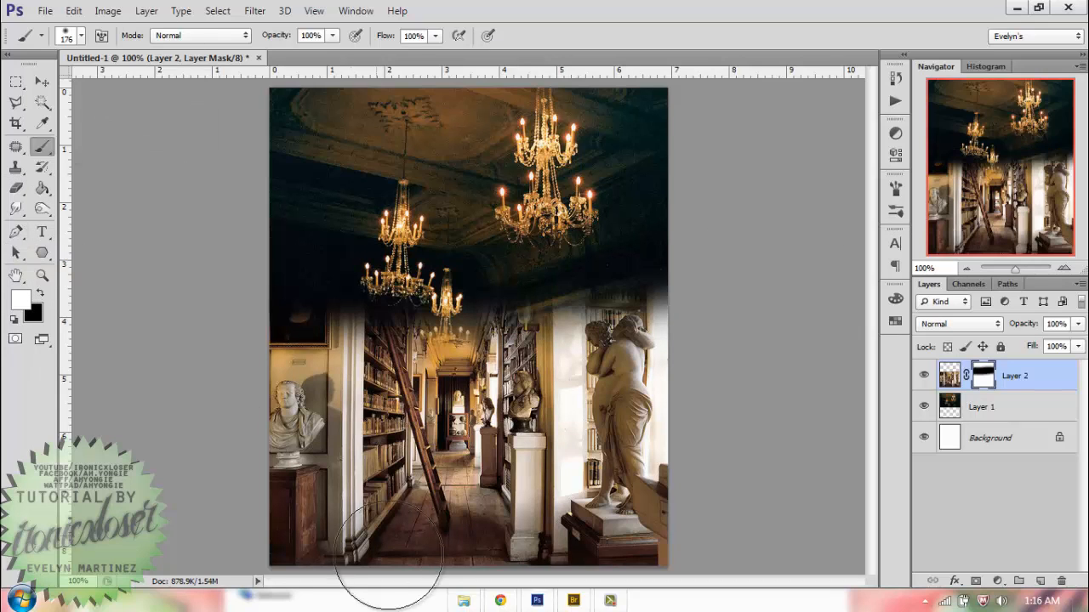
- Open the Blending Tones PSD from the Suspicion folder as a separate document in Photoshop
click(463, 601)
click(465, 368)
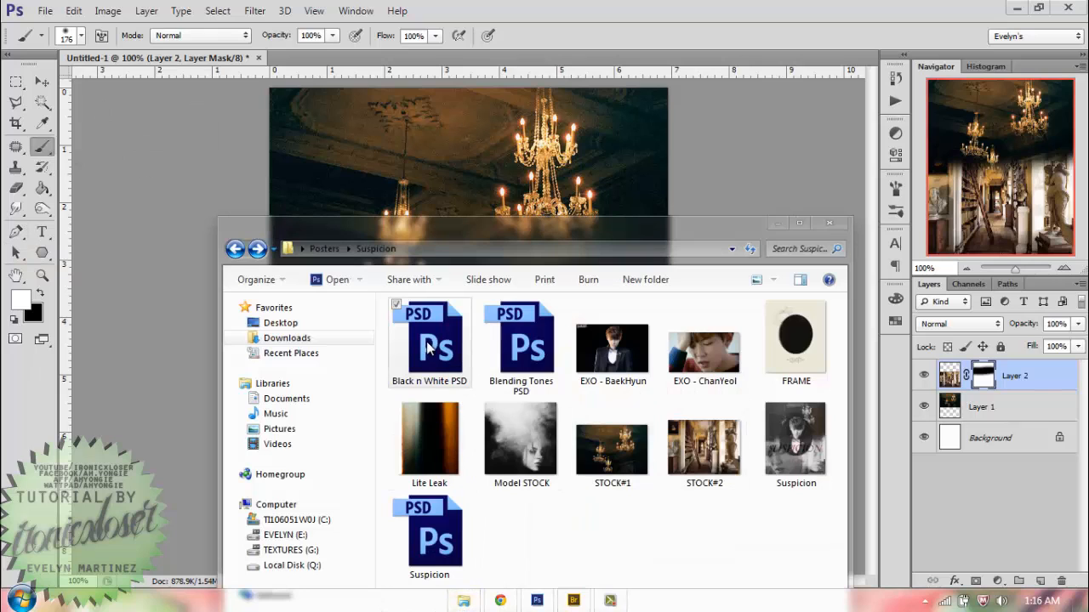
click(483, 366)
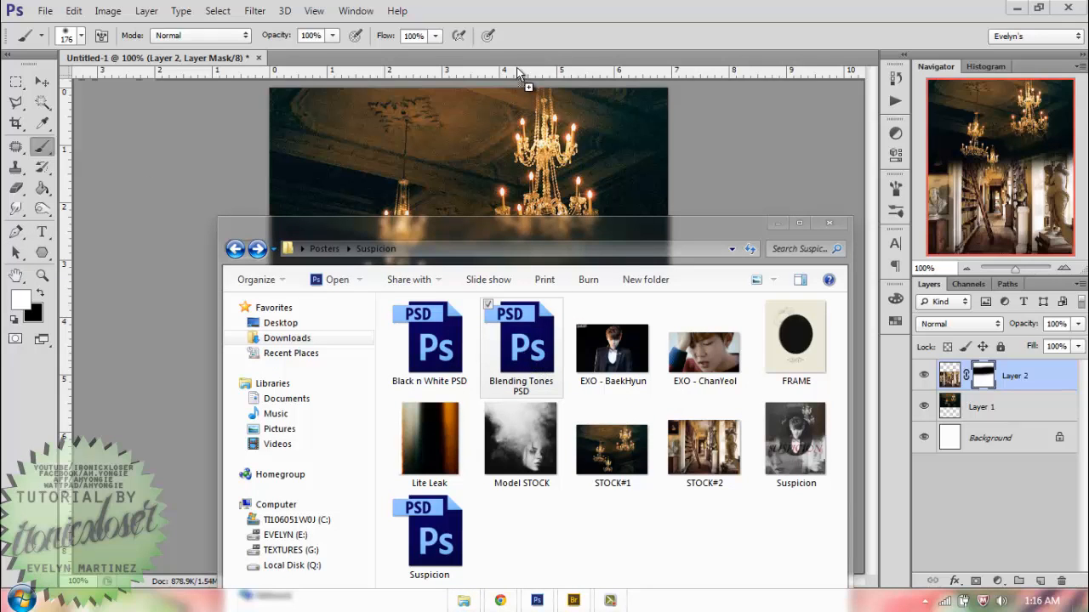
drag(523, 356, 521, 52)
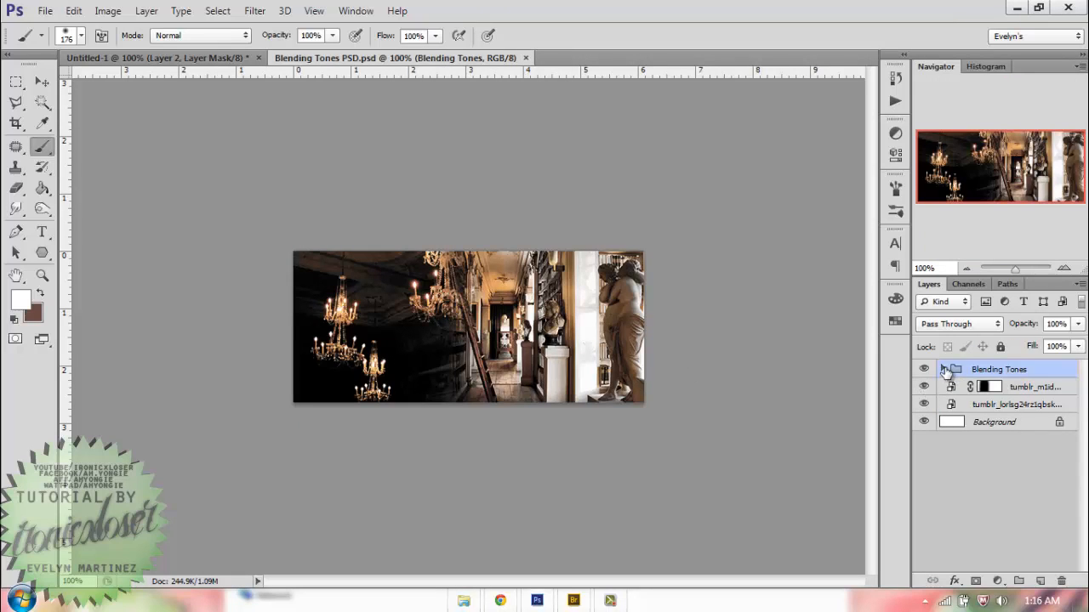
- Examine the Gradient Map, Curves and Vibrance adjustment settings inside the Blending Tones group
click(943, 369)
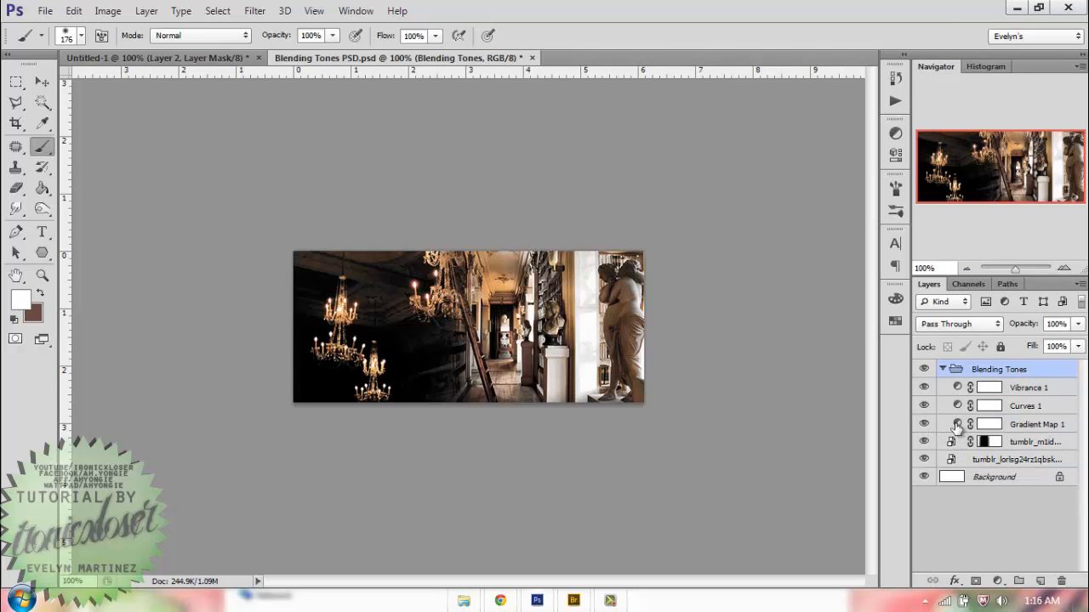
double_click(954, 423)
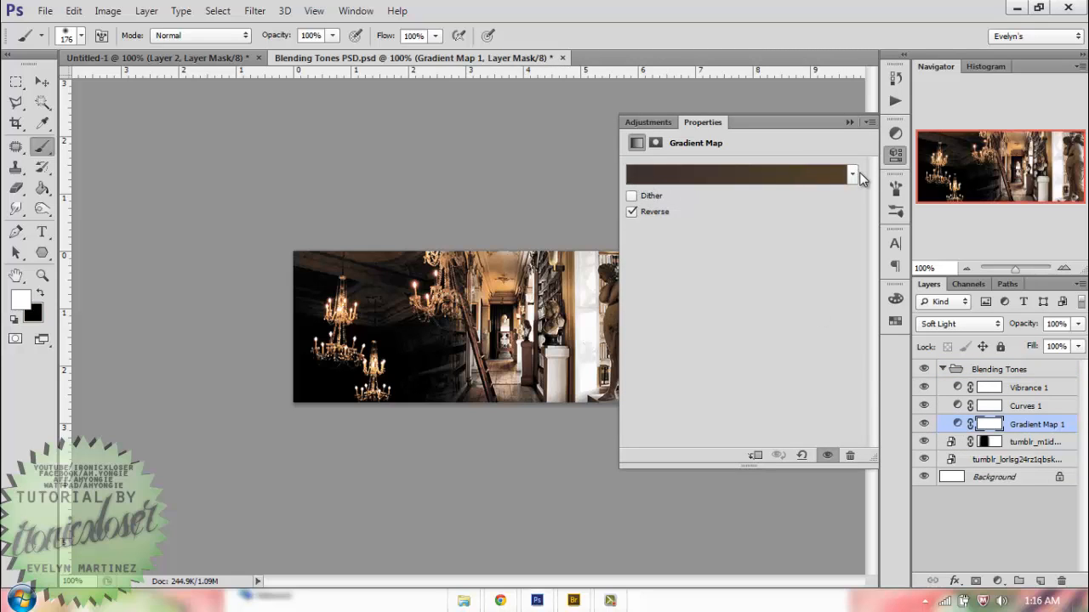
click(955, 405)
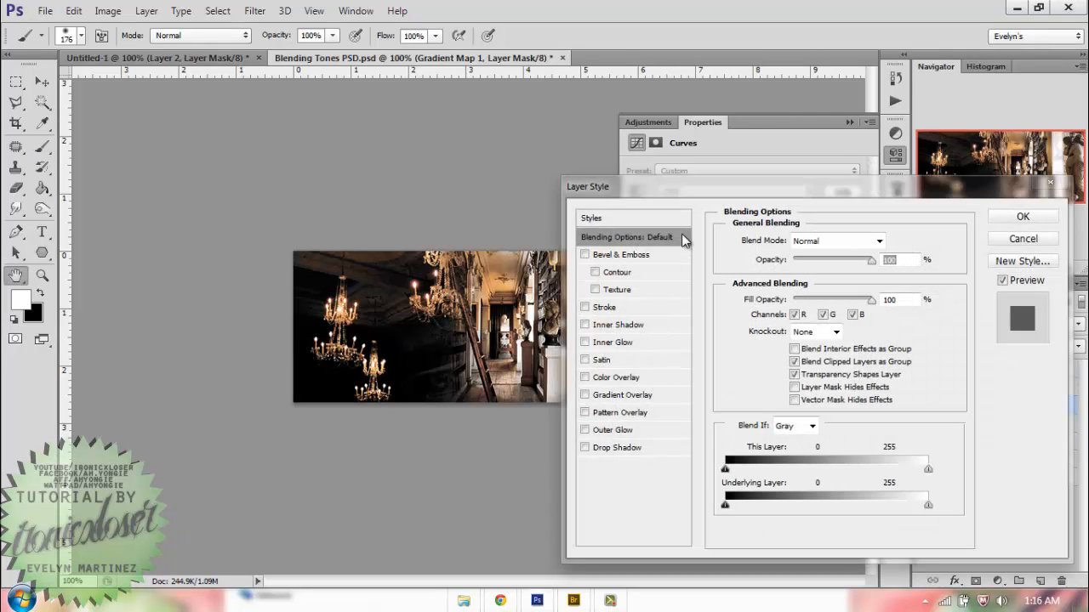
click(1038, 243)
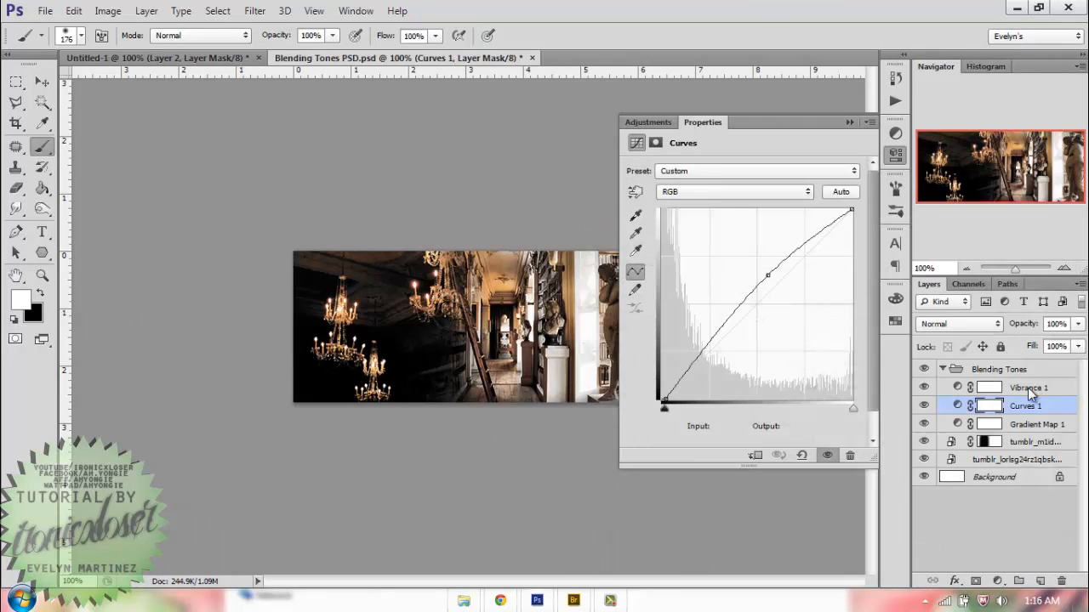
click(957, 388)
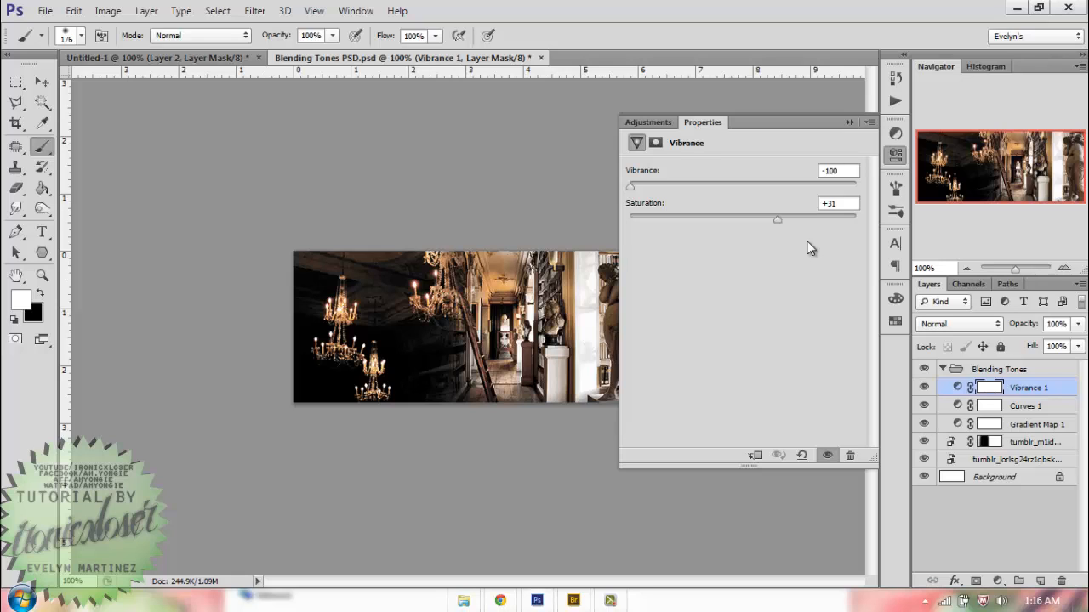
click(943, 370)
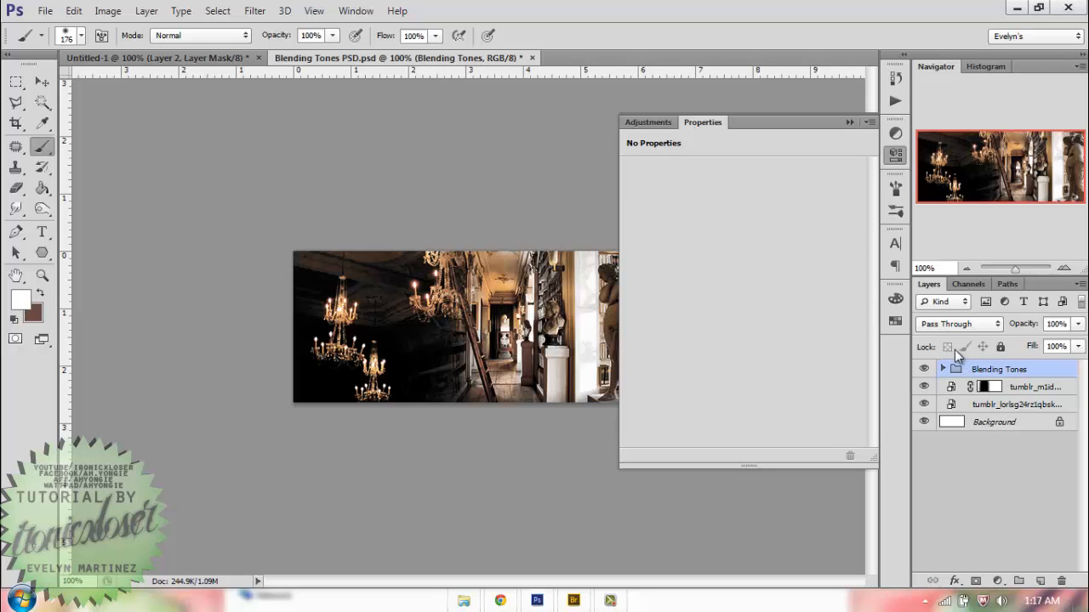
- Copy the Blending Tones group into the Untitled-1 poster above Layer 2 and collapse the adjustment properties
key(v)
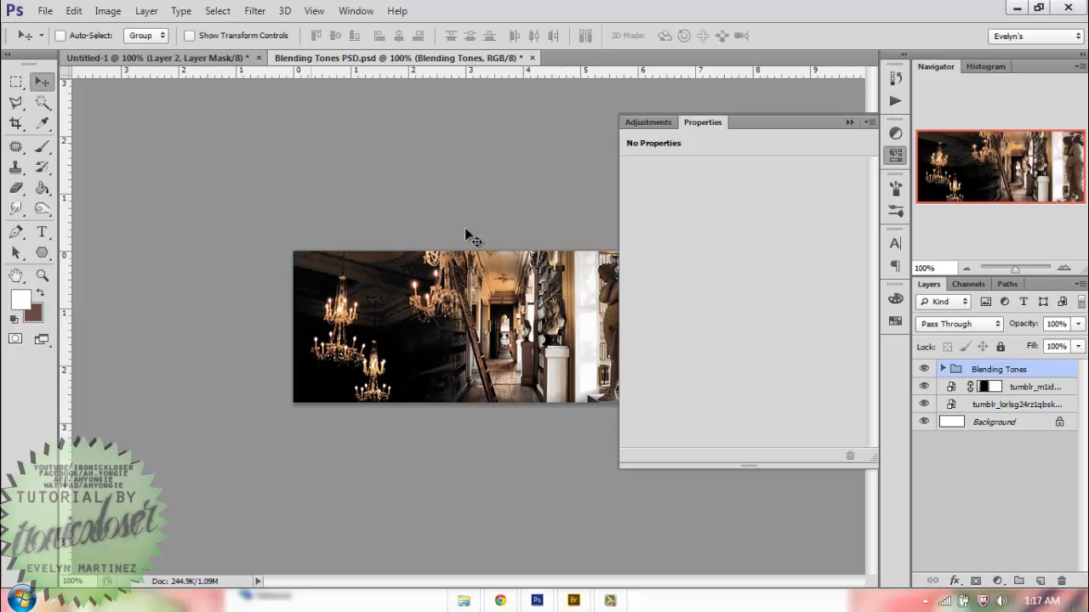
drag(999, 372, 1027, 375)
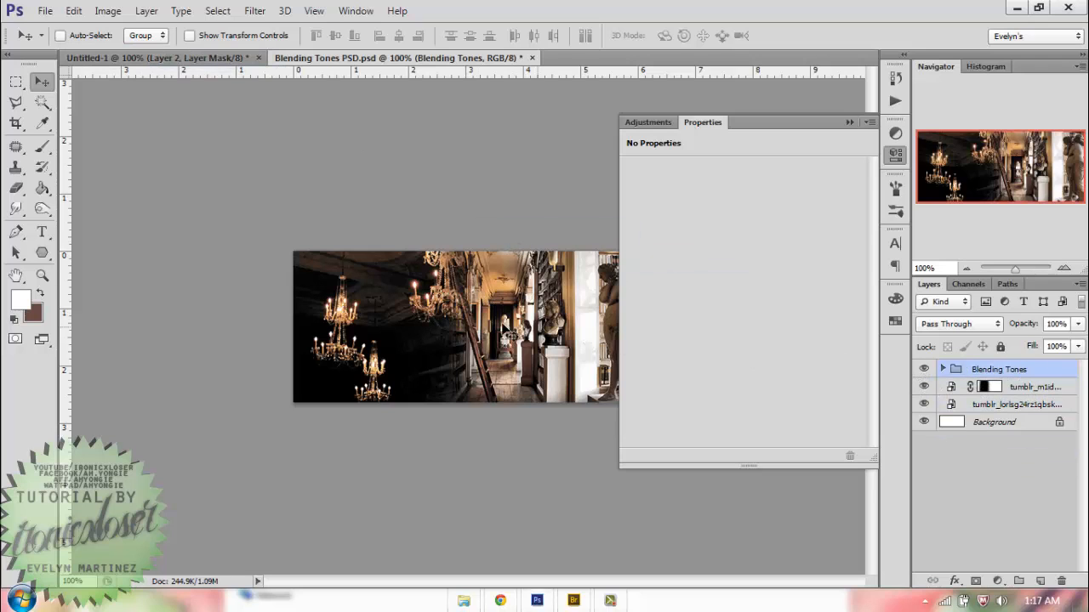
drag(508, 334, 632, 326)
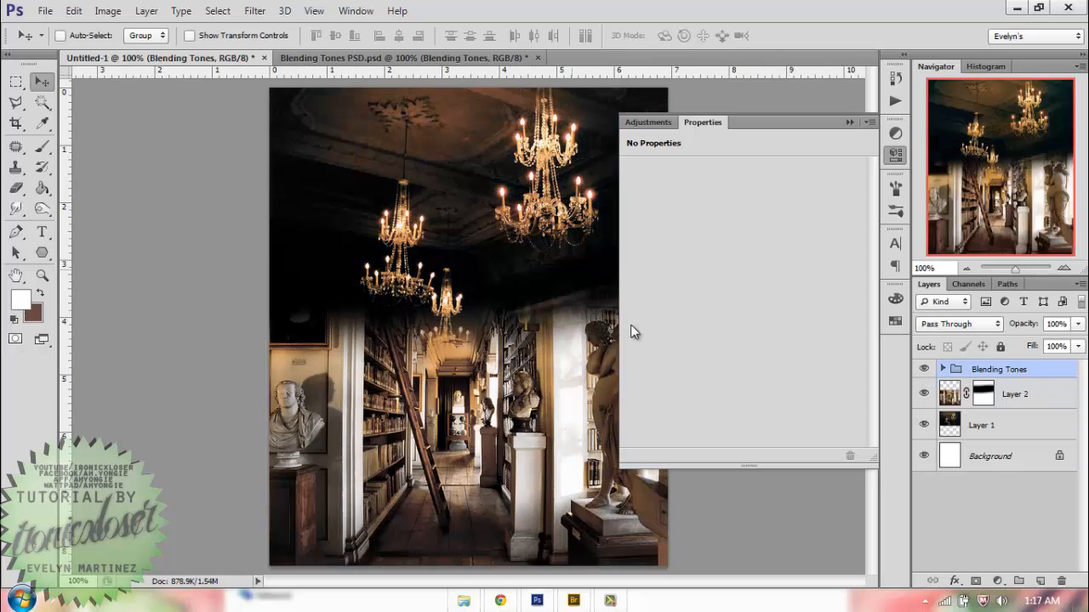
click(895, 157)
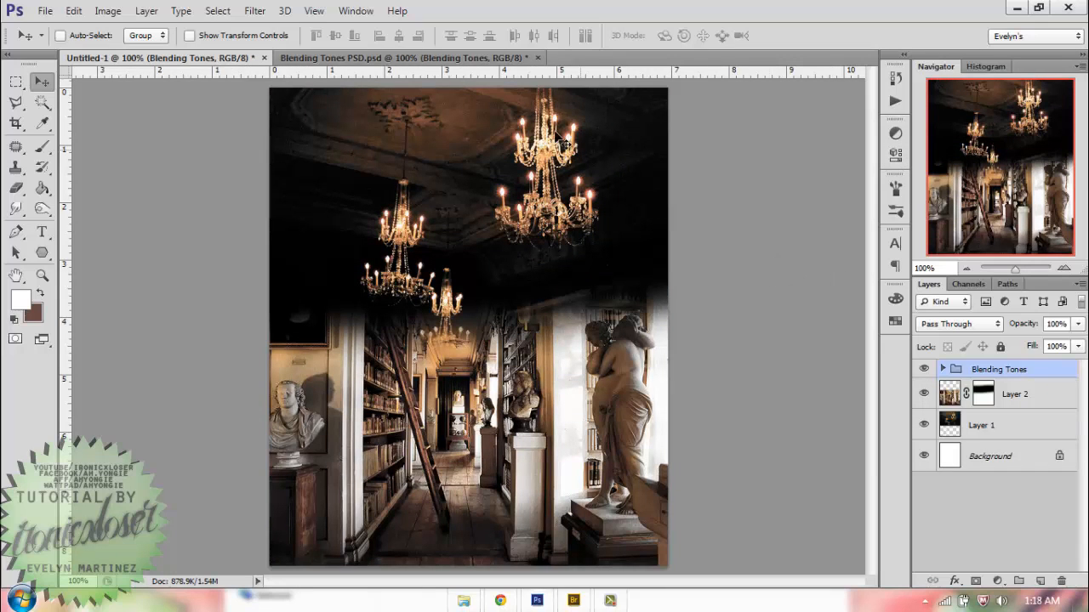
- Open the EXO - ChanYeol and Model STOCK images from the Suspicion folder and close the Blending Tones PSD document
click(464, 601)
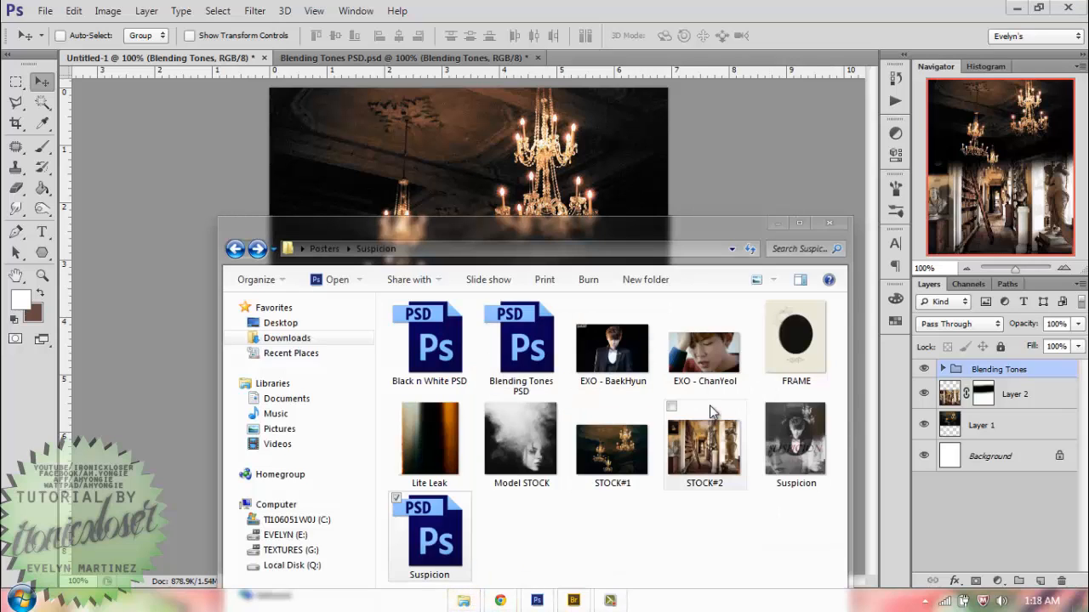
click(706, 353)
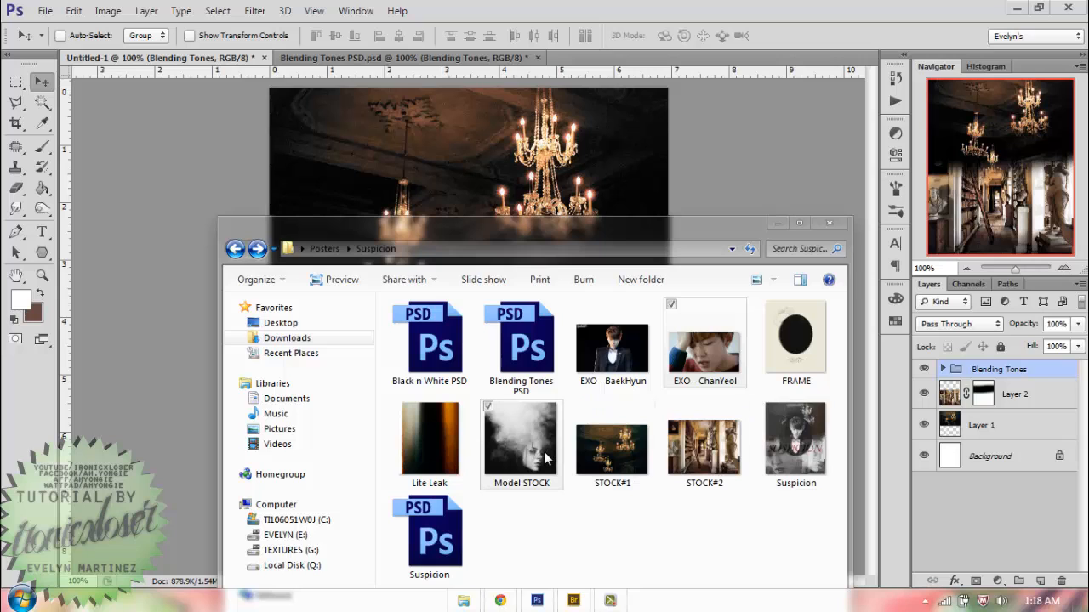
drag(537, 458, 593, 63)
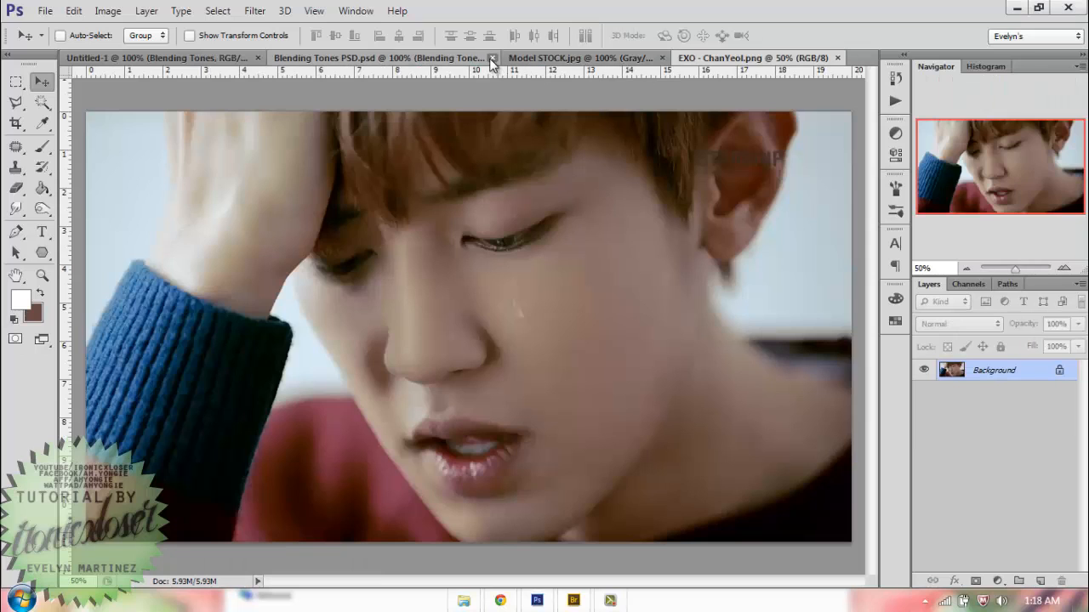
click(491, 58)
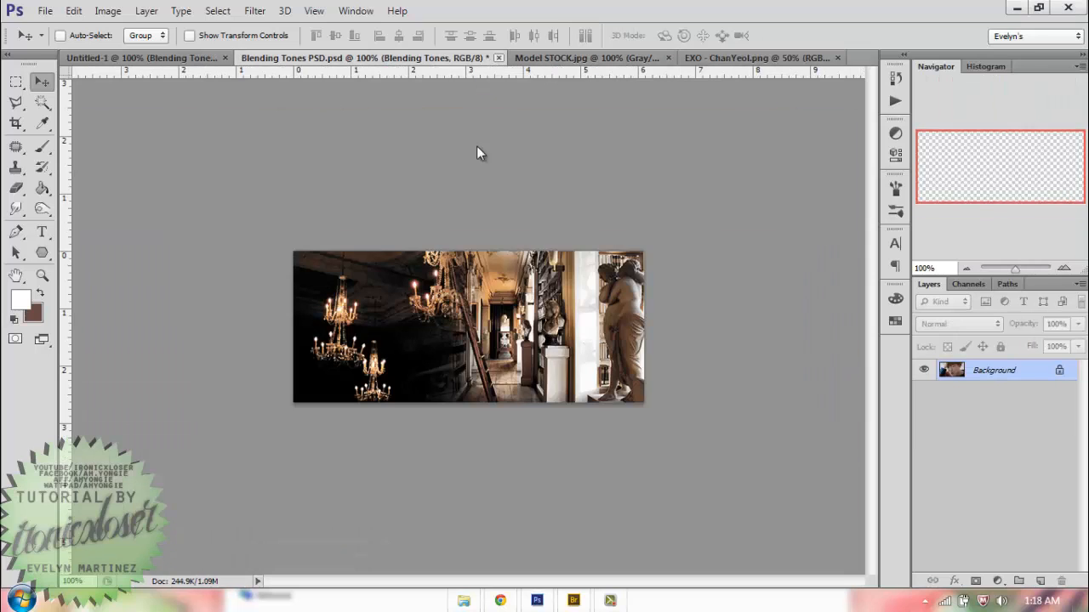
click(558, 239)
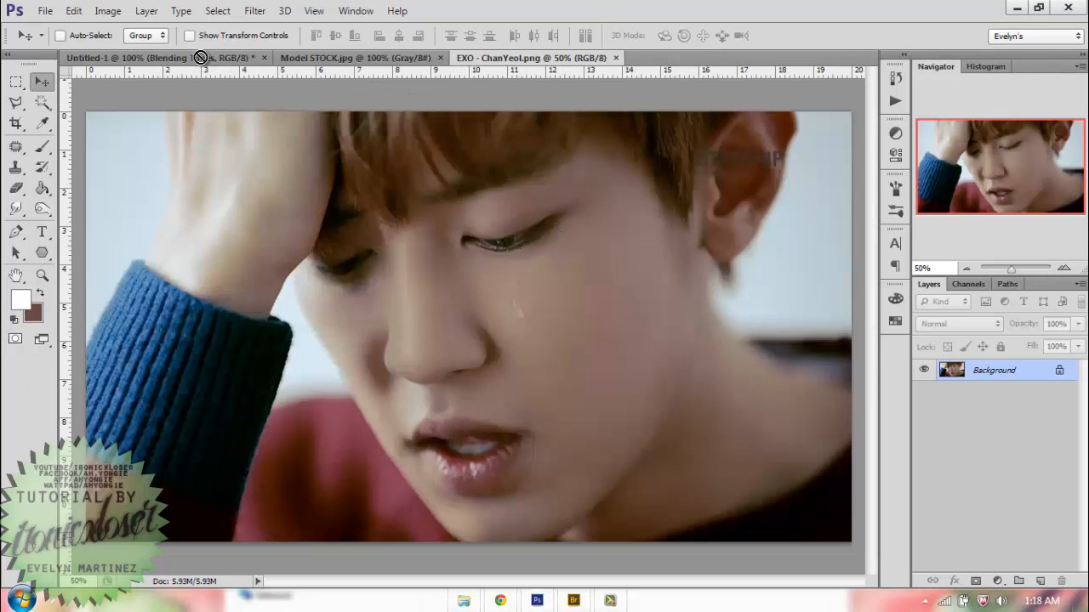
- Bring the EXO - ChanYeol image into the poster, scale it proportionally to 30% and place it in the canvas's lower-left area
drag(200, 57, 402, 312)
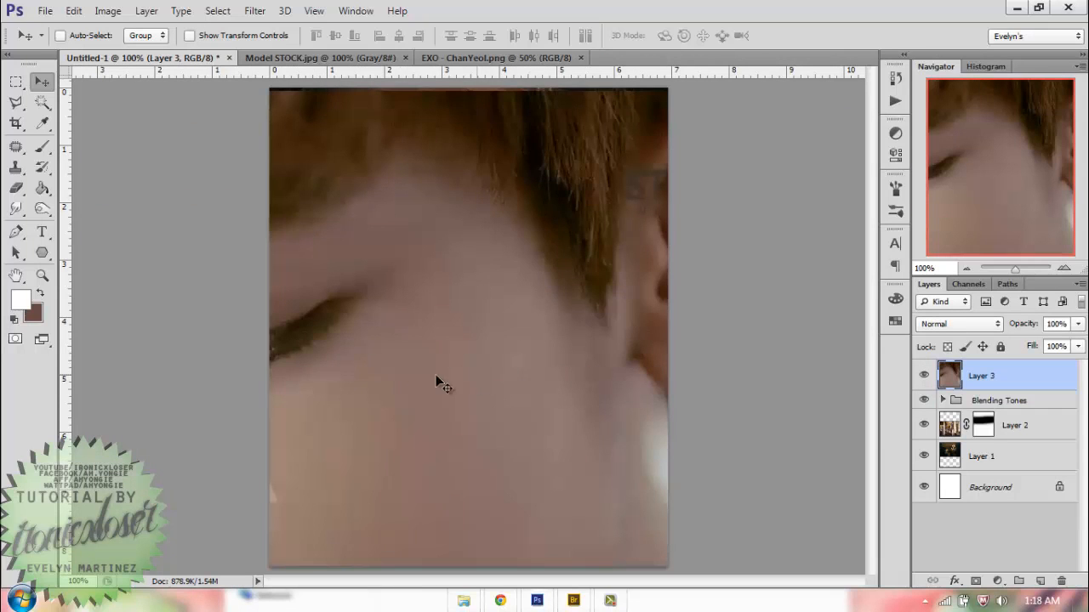
drag(436, 374, 668, 330)
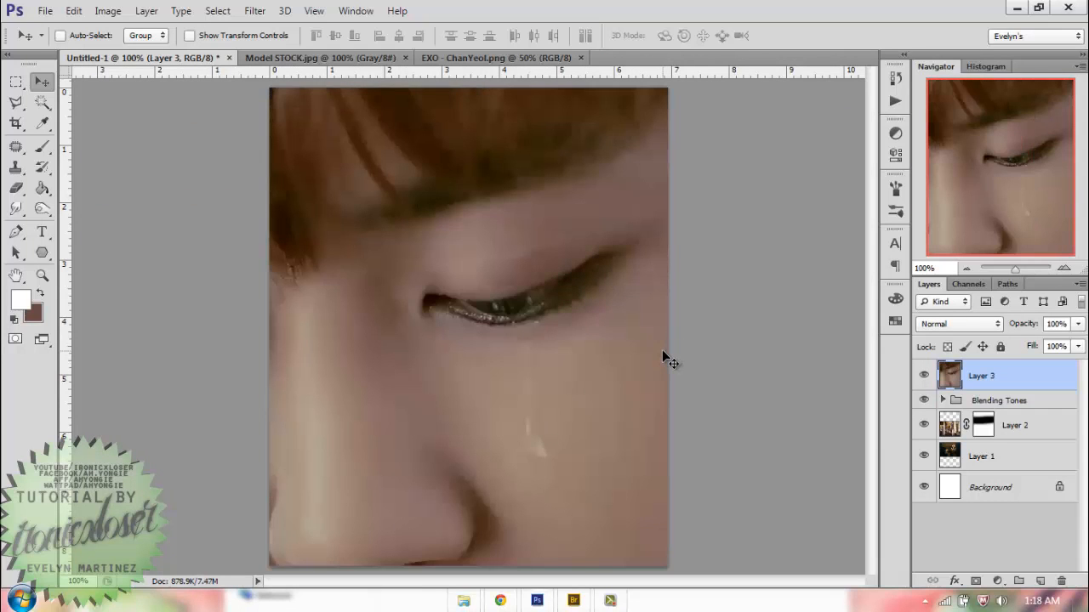
key(ctrl+t)
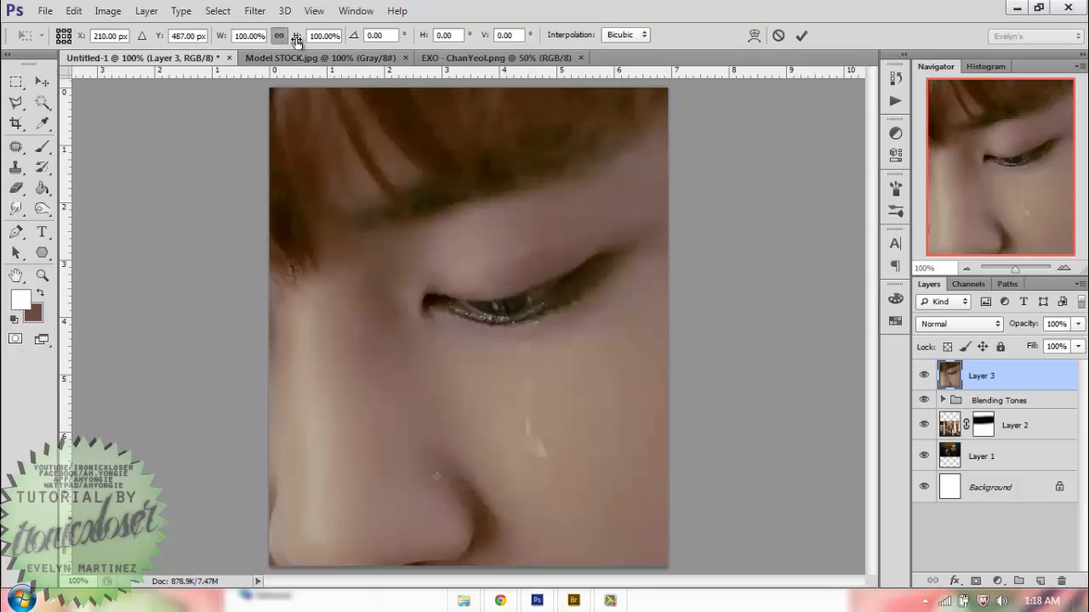
drag(294, 40, 235, 59)
drag(421, 497, 346, 478)
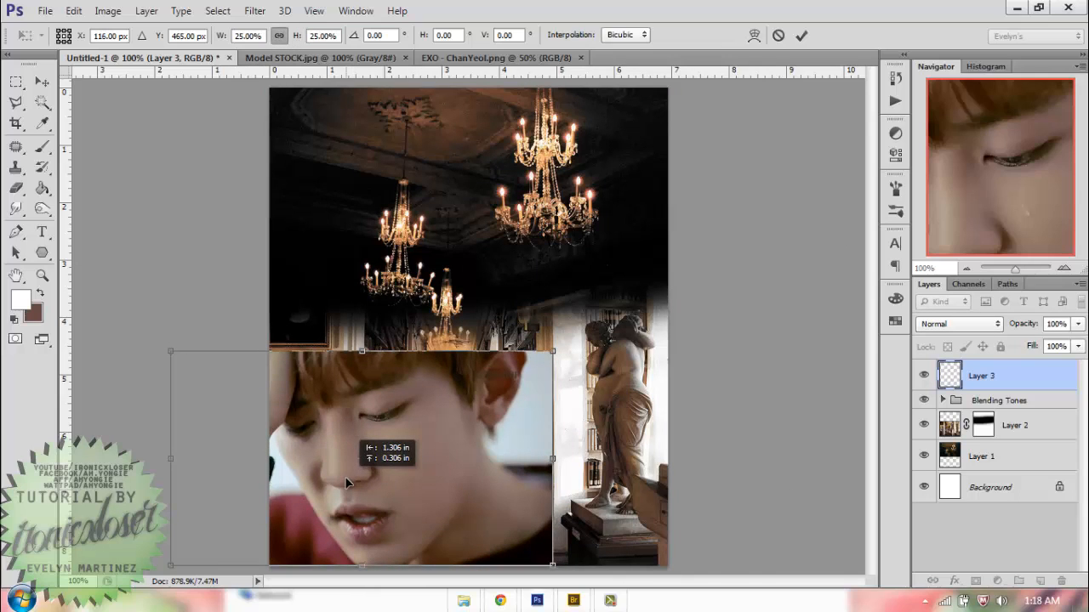
drag(288, 39, 304, 40)
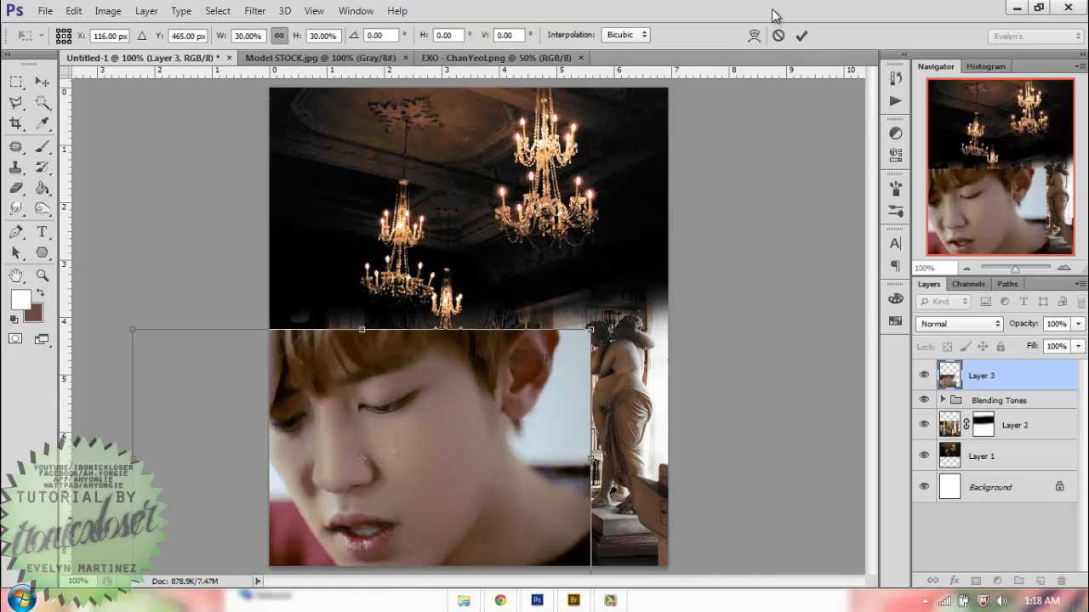
click(800, 37)
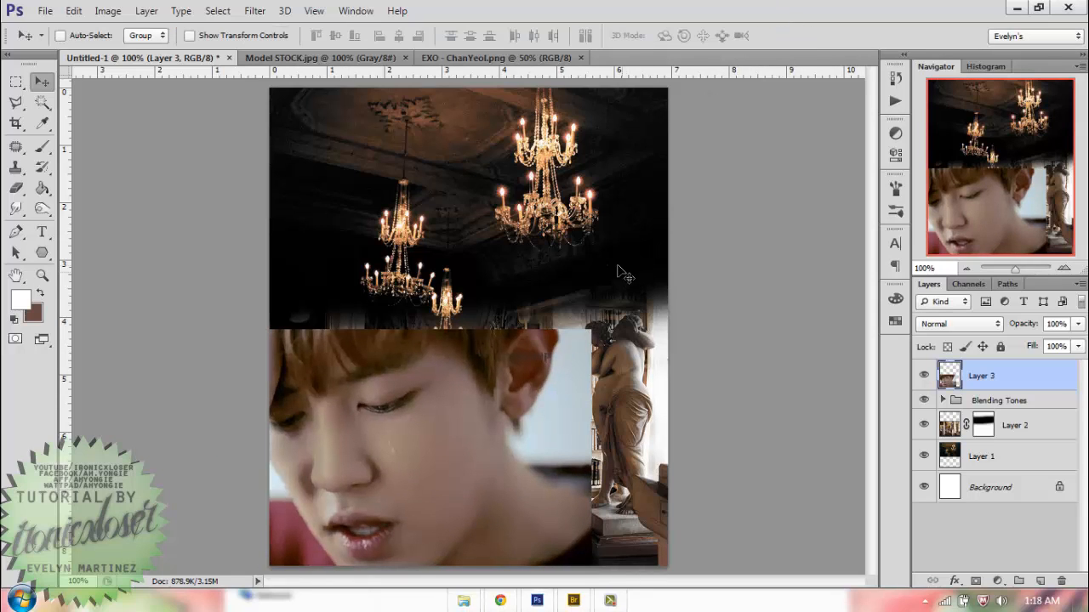
- Rotate the portrait on Layer 3 by about -3 degrees and close the EXO - ChanYeol document
key(ctrl+t)
drag(604, 292, 600, 287)
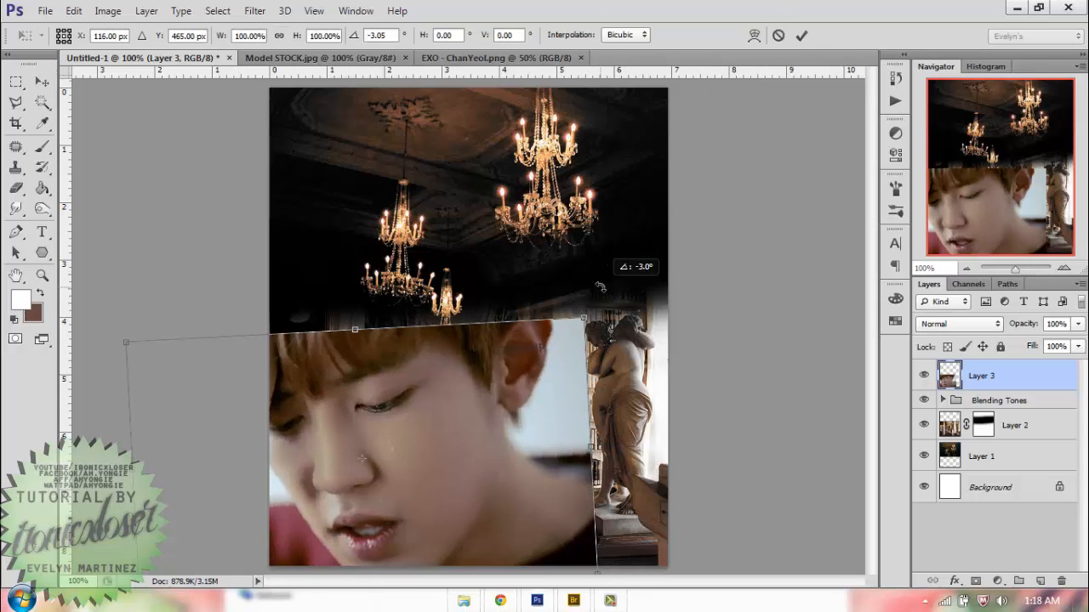
click(802, 36)
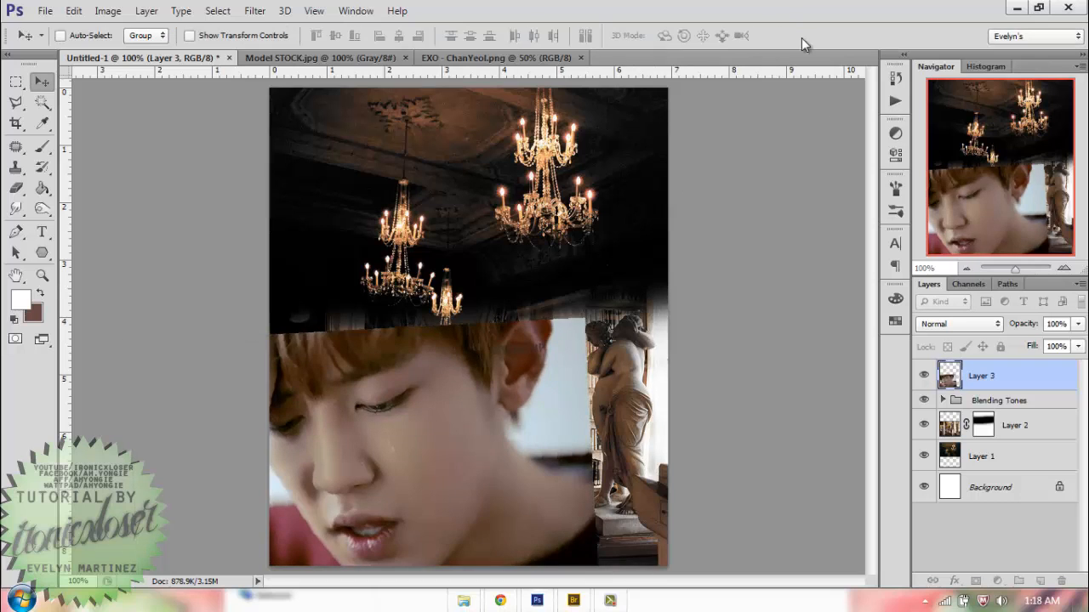
click(539, 59)
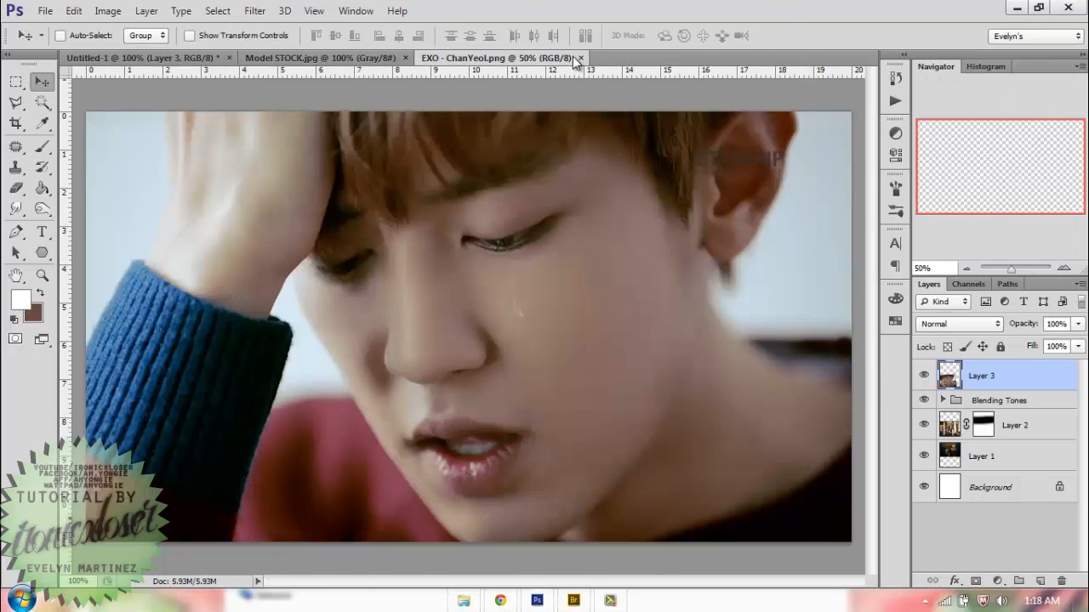
click(580, 58)
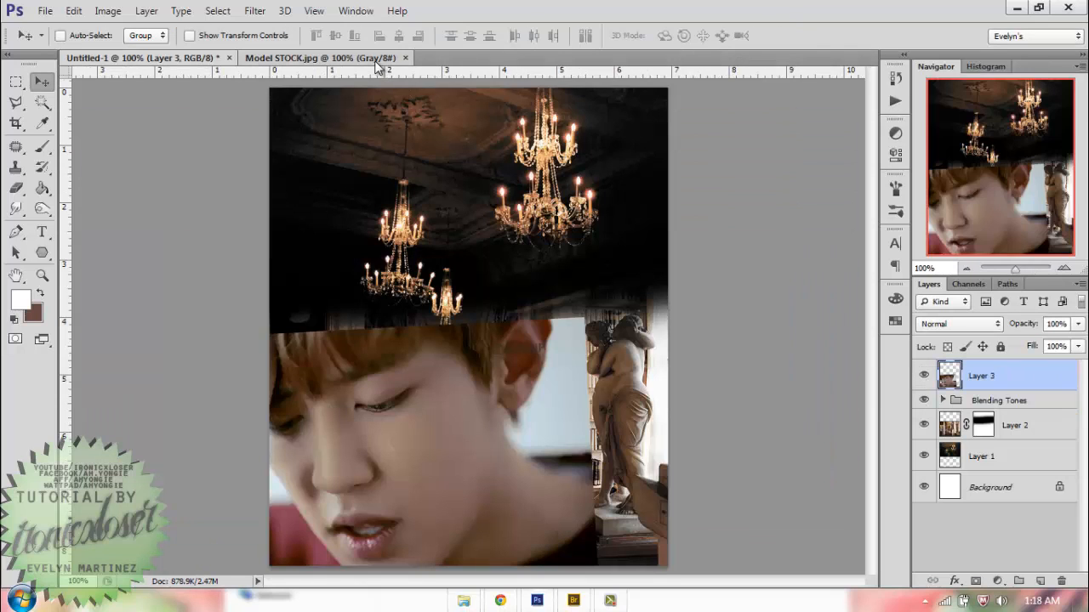
- Bring the Model STOCK image into the poster, place it toward the canvas's lower right, and set its blend mode to Screen
click(377, 60)
drag(528, 311, 604, 518)
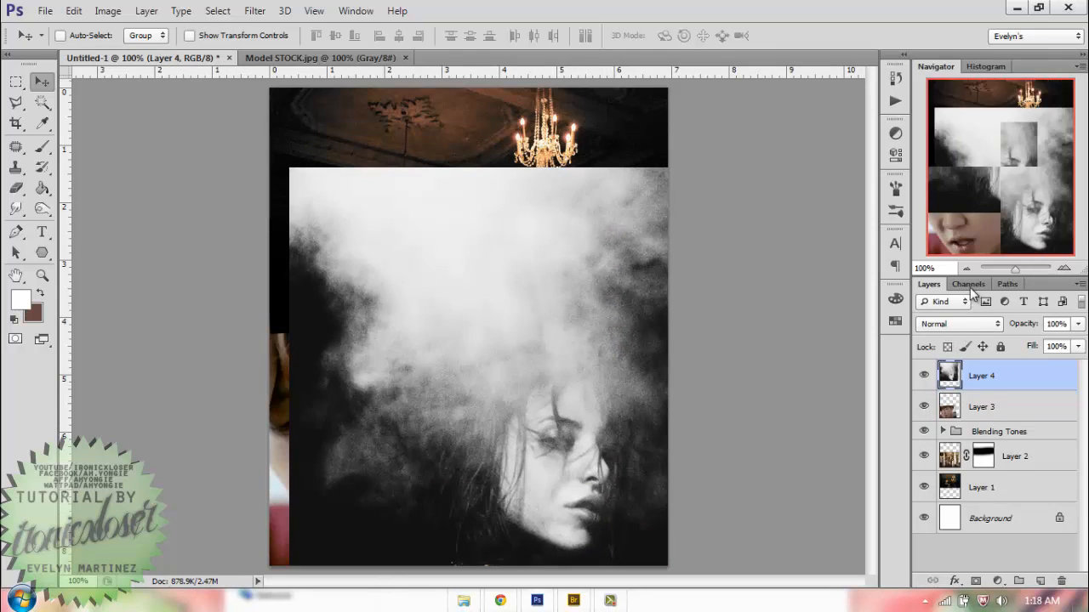
click(965, 325)
click(944, 134)
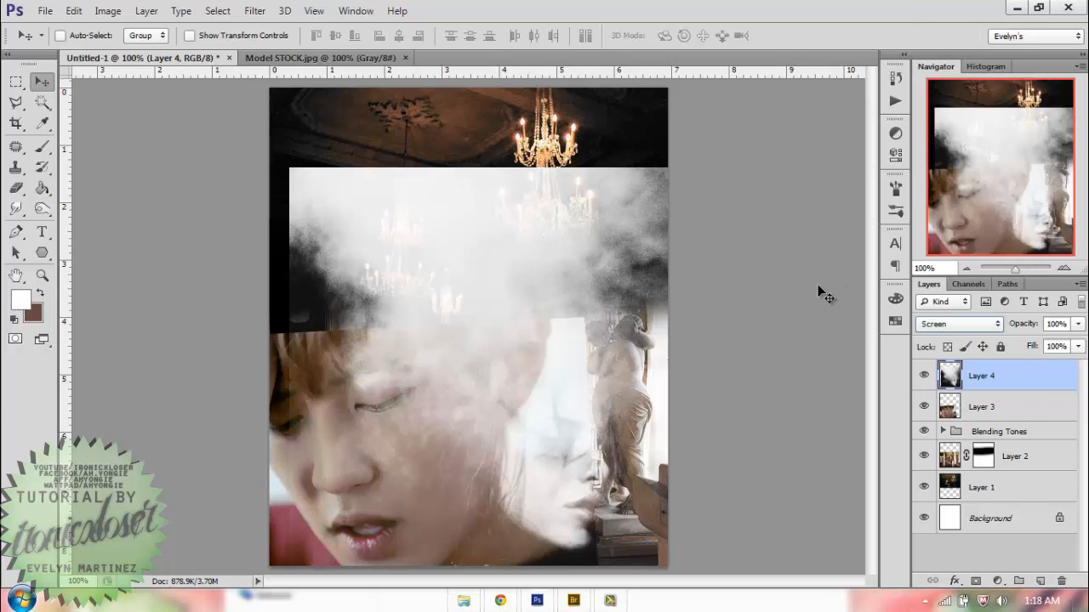
drag(652, 485, 613, 482)
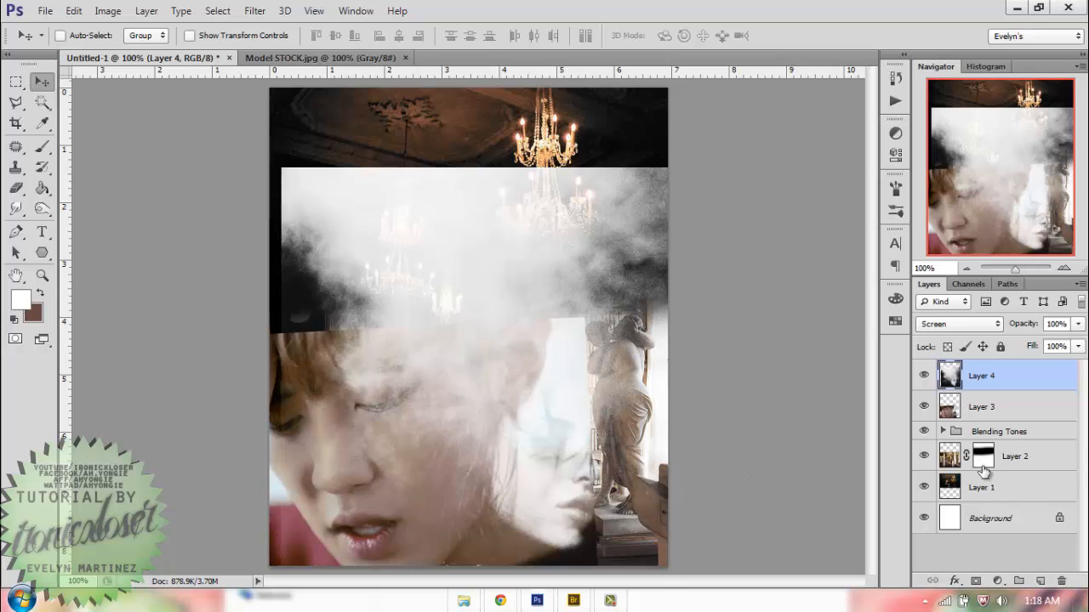
- Add a layer mask to Layer 4 and paint out the model image's upper and left areas with a black 288 px soft brush
click(975, 581)
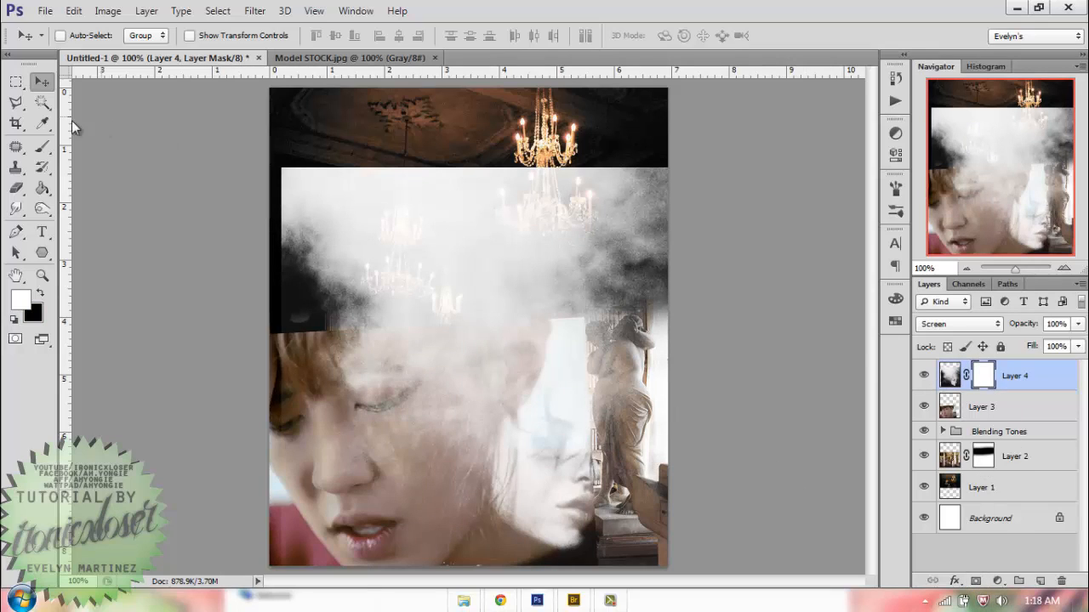
click(43, 146)
click(40, 292)
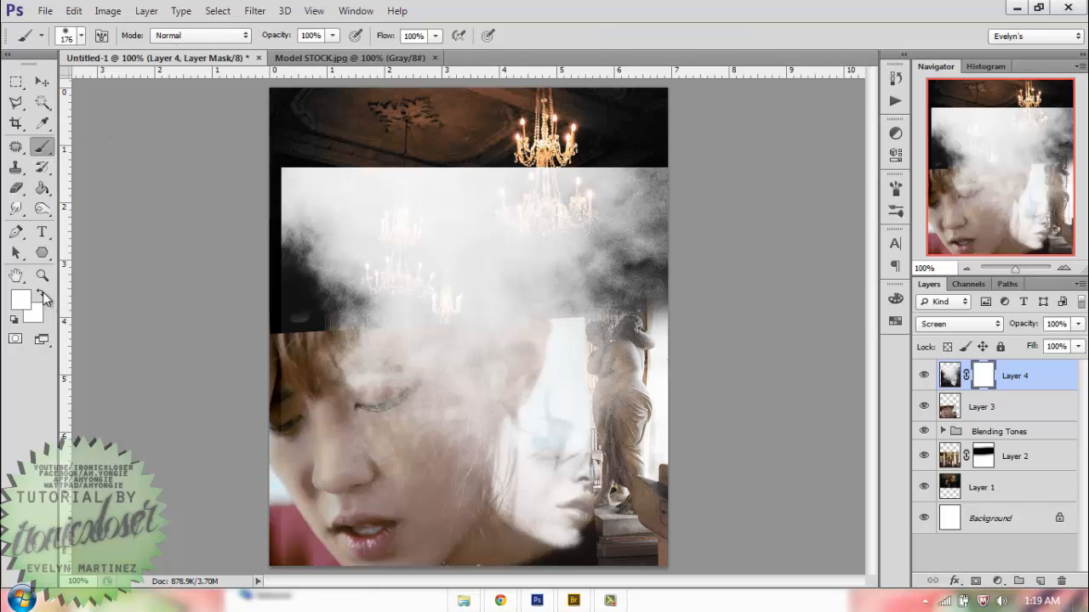
right_click(443, 243)
drag(572, 279, 586, 282)
mouse_move(359, 207)
mouse_down()
mouse_move(377, 165)
mouse_move(361, 182)
mouse_move(406, 172)
mouse_move(297, 402)
mouse_move(333, 412)
mouse_move(343, 521)
mouse_move(342, 488)
mouse_move(365, 523)
mouse_up()
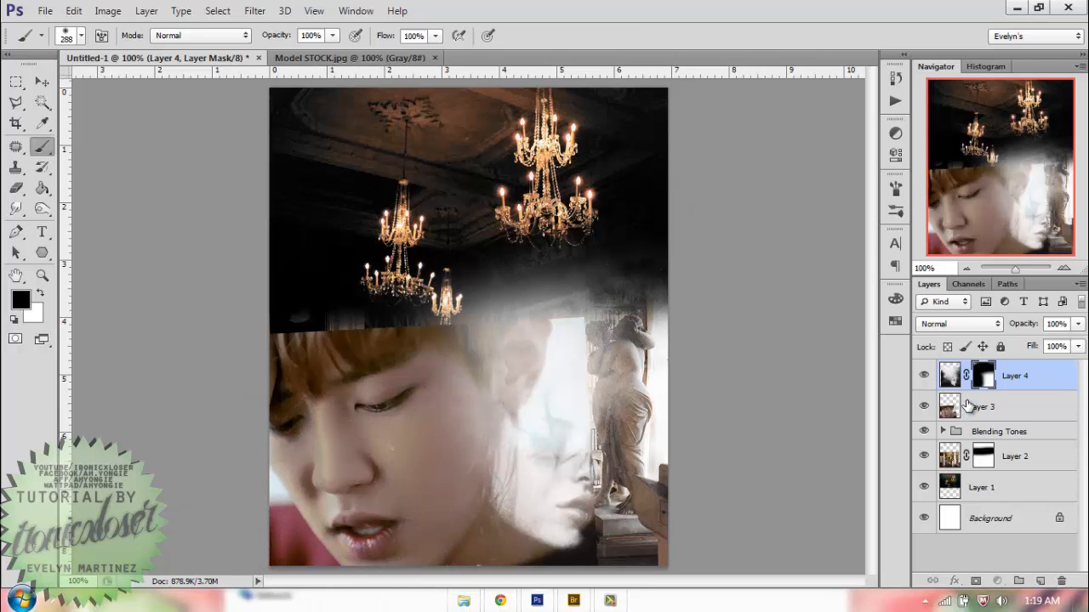
- Scale the ChanYeol portrait on Layer 3 down to about 84% and position it in the canvas's lower-left area
click(968, 406)
key(ctrl+t)
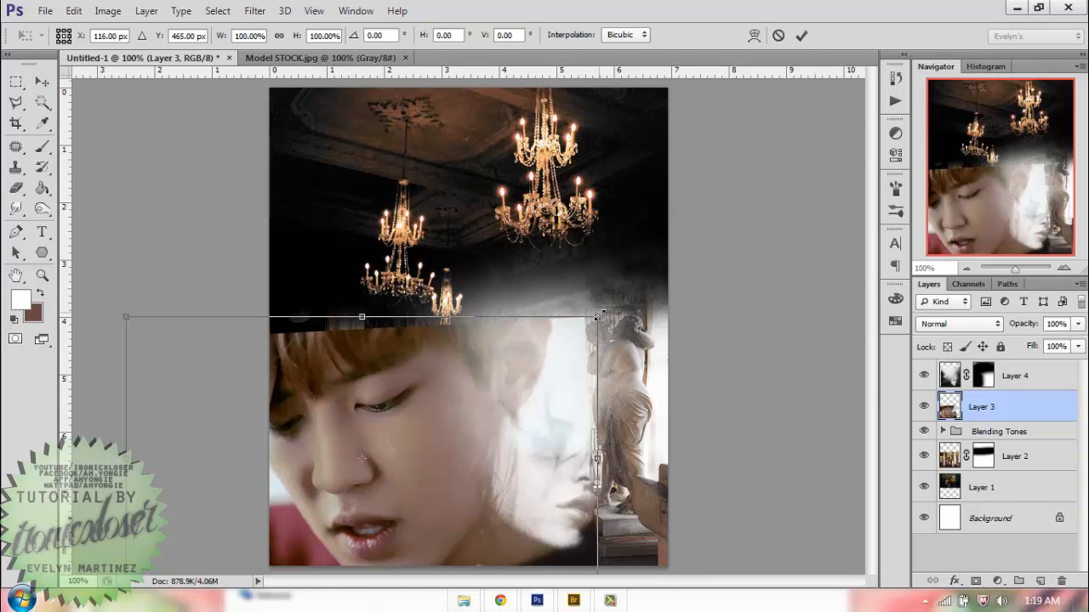
drag(594, 317, 516, 348)
mouse_move(418, 495)
mouse_down()
mouse_move(426, 473)
mouse_move(435, 482)
mouse_up()
click(802, 35)
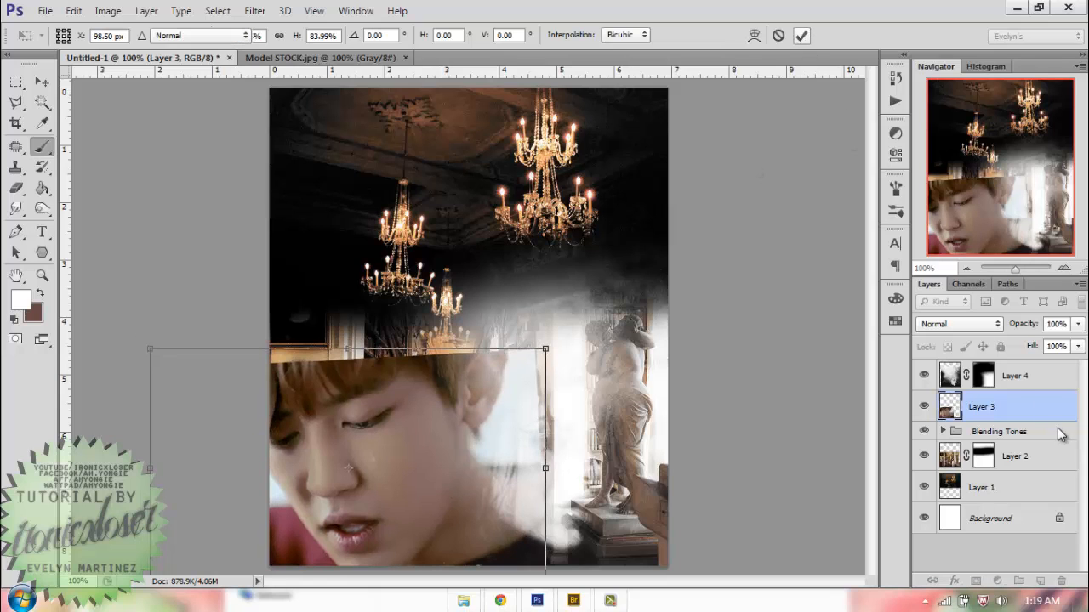
- Move the model image on Layer 4 slightly down and to the right, over the statue area
click(1021, 384)
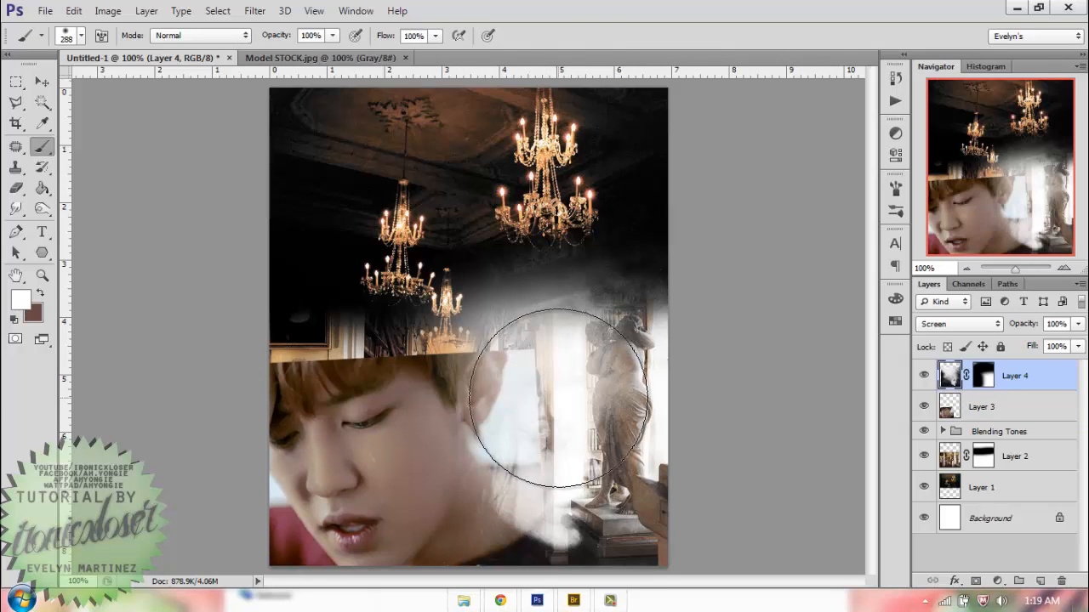
key(v)
drag(610, 489, 639, 512)
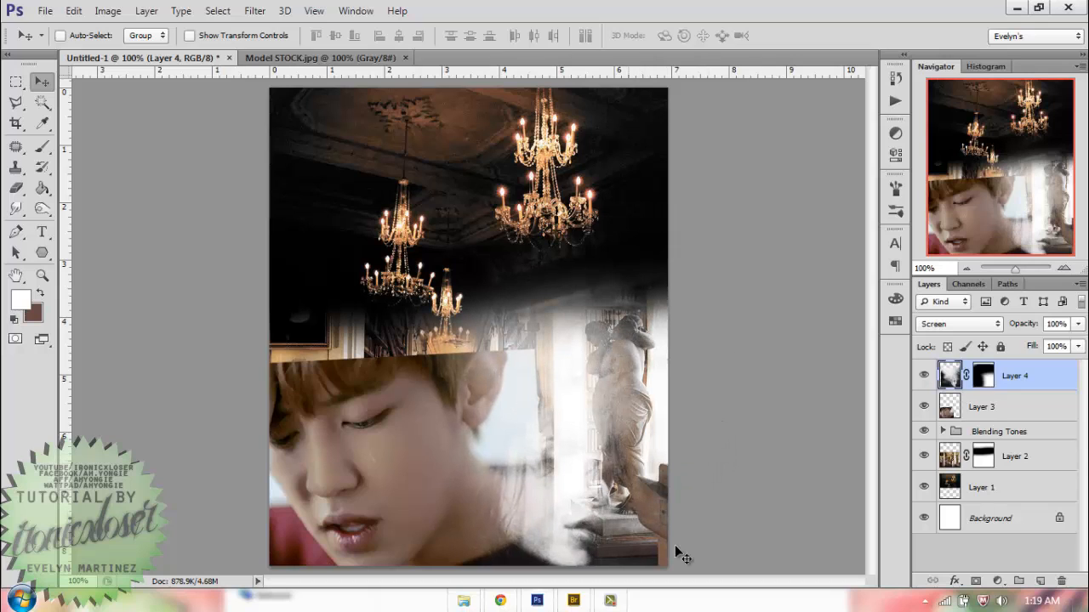
- Add a layer mask to the ChanYeol portrait on Layer 3, trying and undoing a black 288 px brush stroke along its top edge
click(983, 409)
click(979, 581)
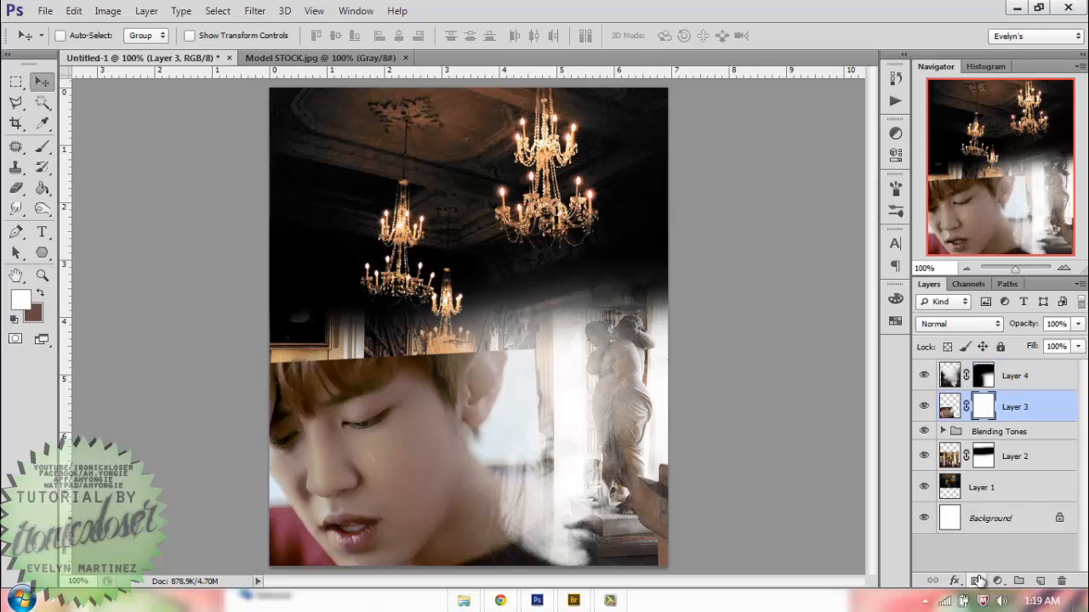
click(43, 147)
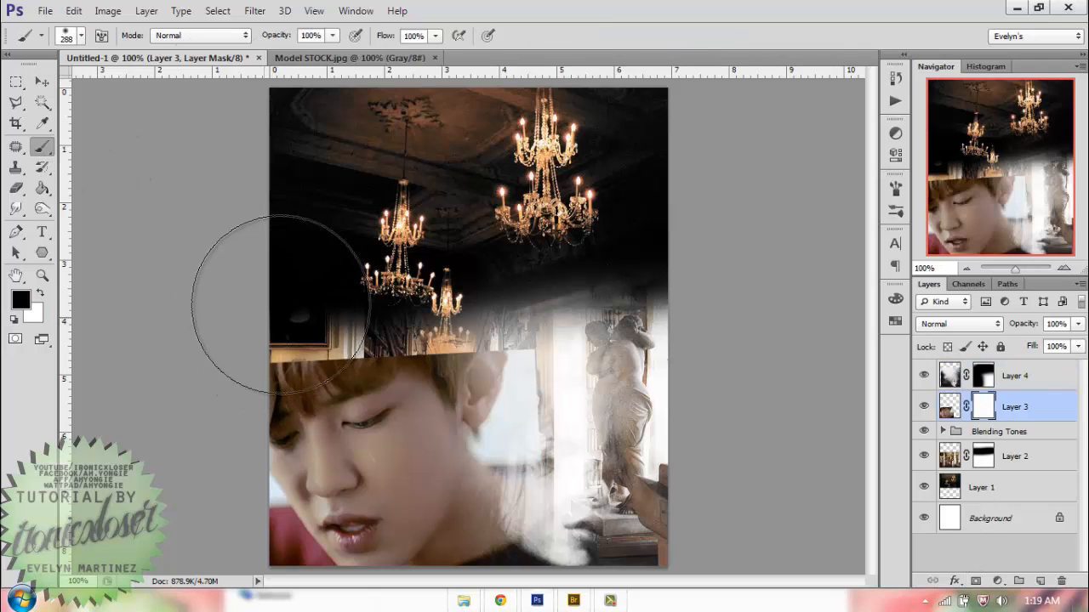
mouse_move(283, 301)
mouse_down()
mouse_move(332, 278)
mouse_move(425, 260)
mouse_move(380, 262)
mouse_move(581, 255)
mouse_move(367, 277)
mouse_up()
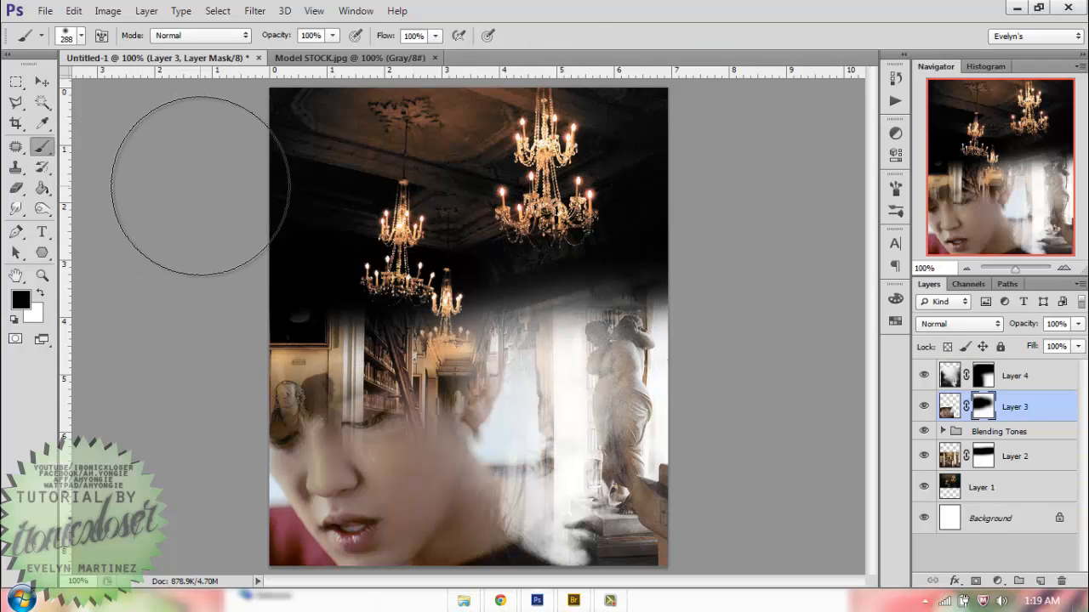
key(ctrl+z)
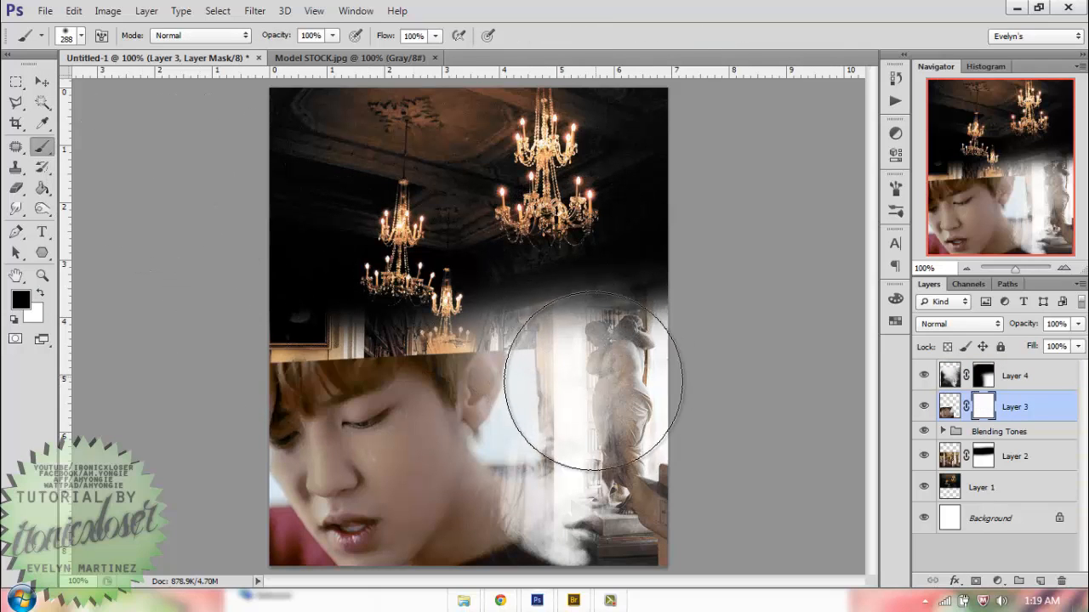
- Nudge the ChanYeol portrait on Layer 3 slightly upward
key(v)
key(Up)
key(Up)
key(Up)
key(Up)
key(Up)
key(Up)
key(Up)
key(Up)
key(Up)
key(Up)
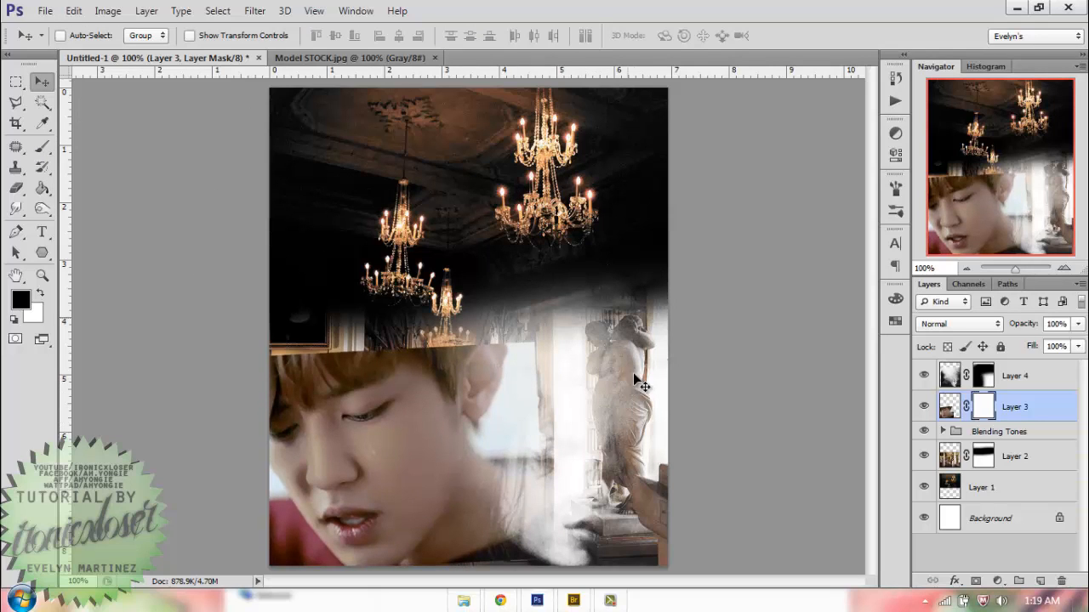
- Paint black on Layer 3's mask with a 175 px soft brush to fade the portrait's right side and top edge
key(b)
mouse_move(587, 365)
mouse_down()
mouse_move(607, 388)
mouse_move(540, 346)
mouse_move(564, 449)
mouse_move(564, 523)
mouse_move(509, 584)
mouse_move(515, 552)
mouse_move(499, 555)
mouse_up()
mouse_move(297, 311)
mouse_down()
mouse_move(291, 286)
mouse_move(405, 292)
mouse_move(311, 274)
mouse_move(286, 304)
mouse_move(374, 294)
mouse_up()
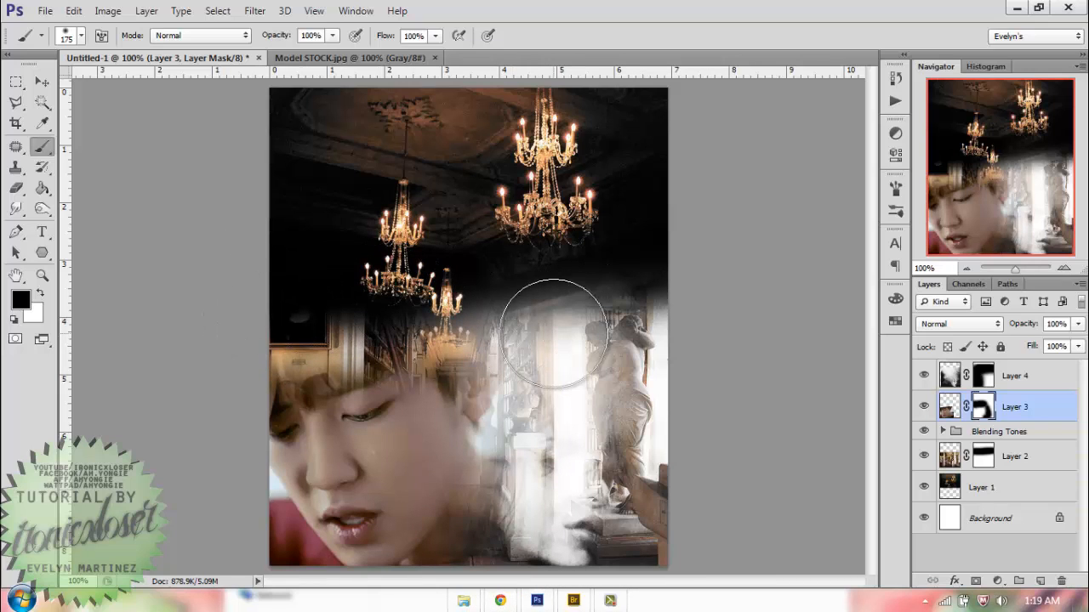
mouse_move(384, 304)
mouse_down()
mouse_move(384, 291)
mouse_move(413, 312)
mouse_move(369, 308)
mouse_up()
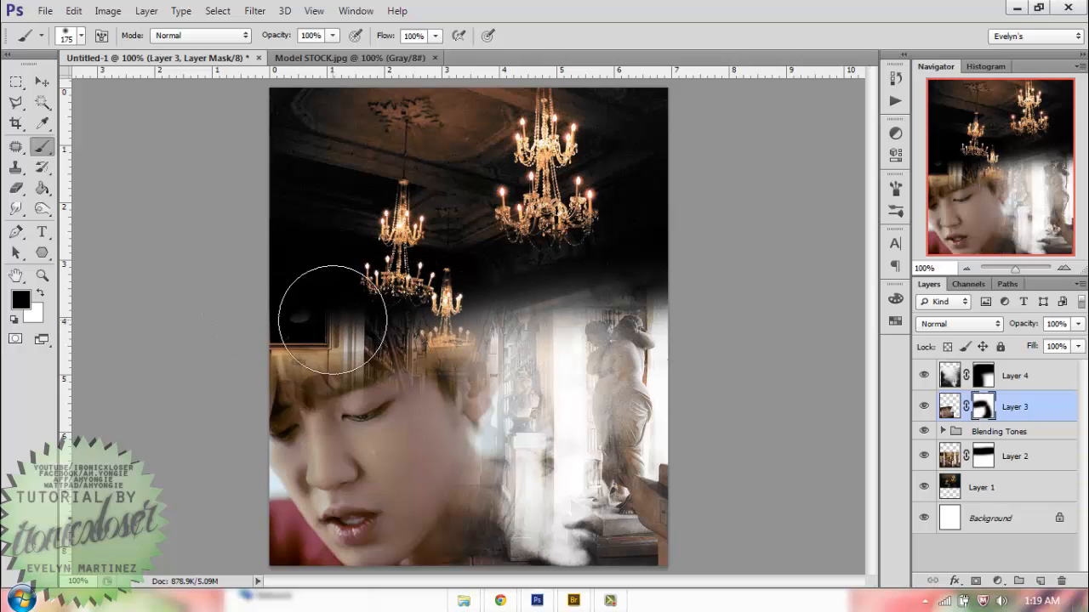
- Close the Model STOCK document and open the FRAME image from the Suspicion folder
click(432, 57)
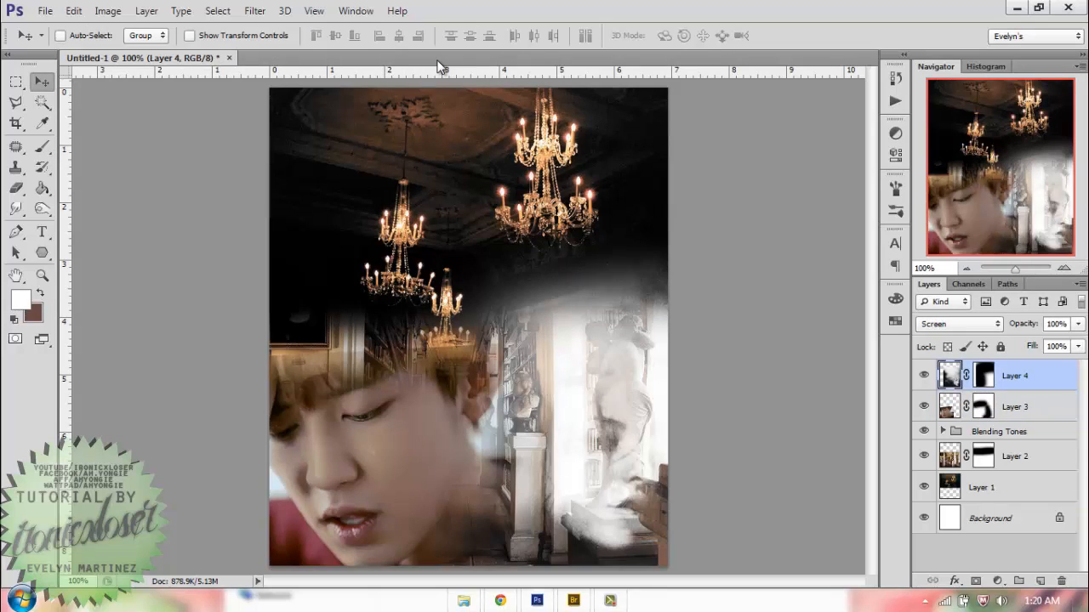
click(464, 600)
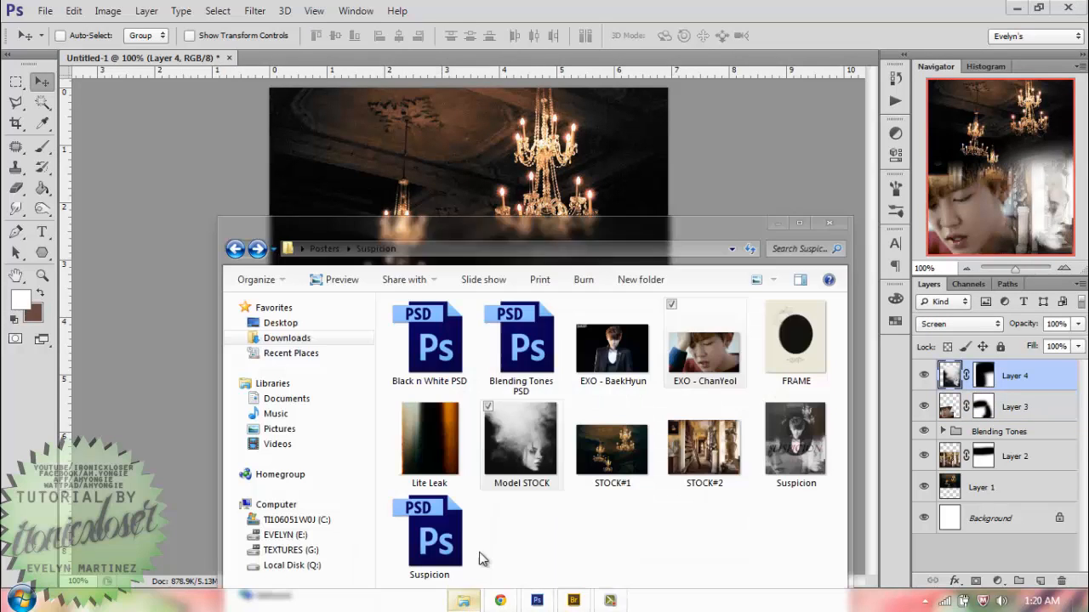
drag(781, 356, 432, 68)
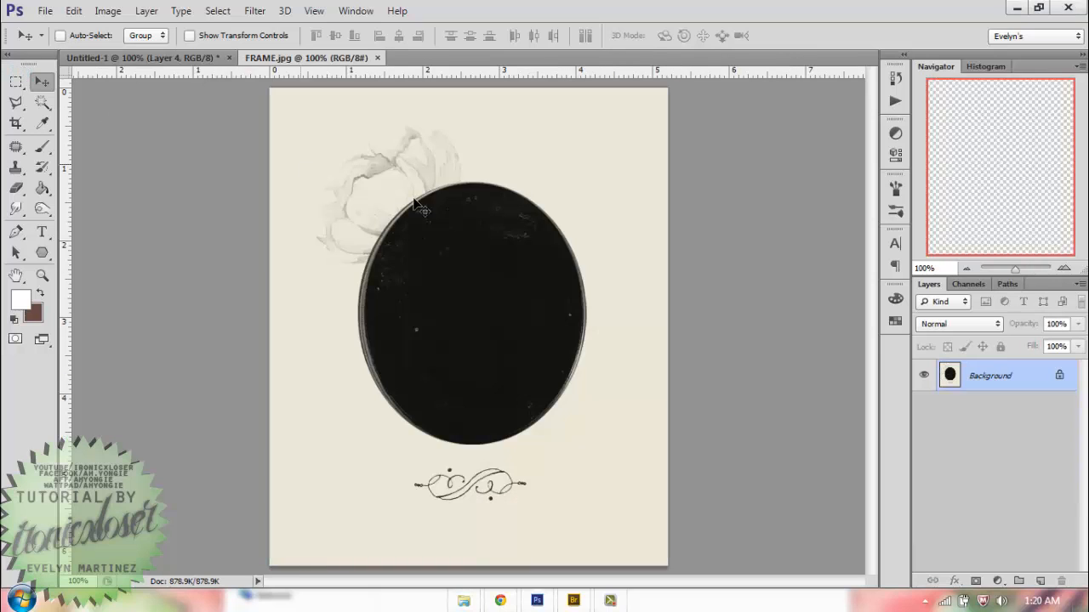
- Copy the FRAME image into the poster so it covers the whole canvas, and set its blend mode to Multiply
drag(449, 219, 480, 267)
drag(546, 291, 578, 287)
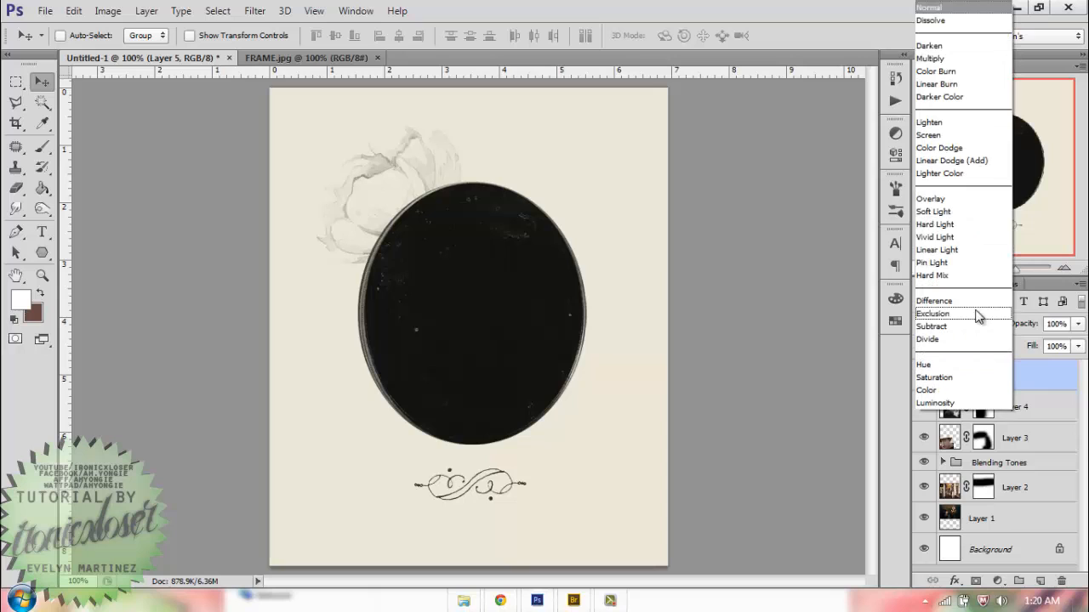
click(934, 59)
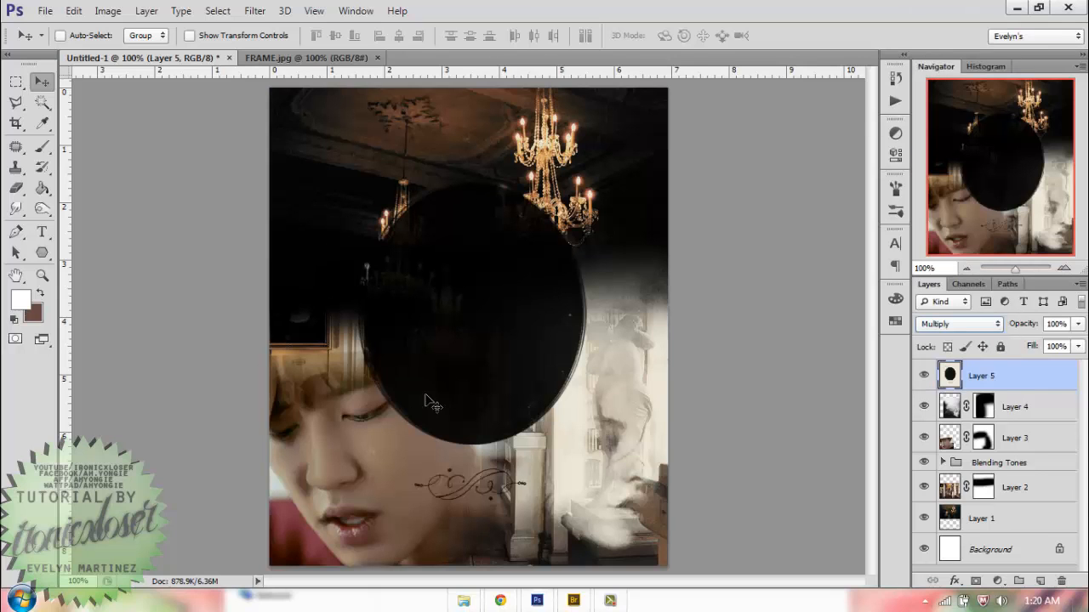
- Set the frame on Layer 5 back to Normal blending and select its black oval with the Magic Wand
drag(42, 102, 83, 119)
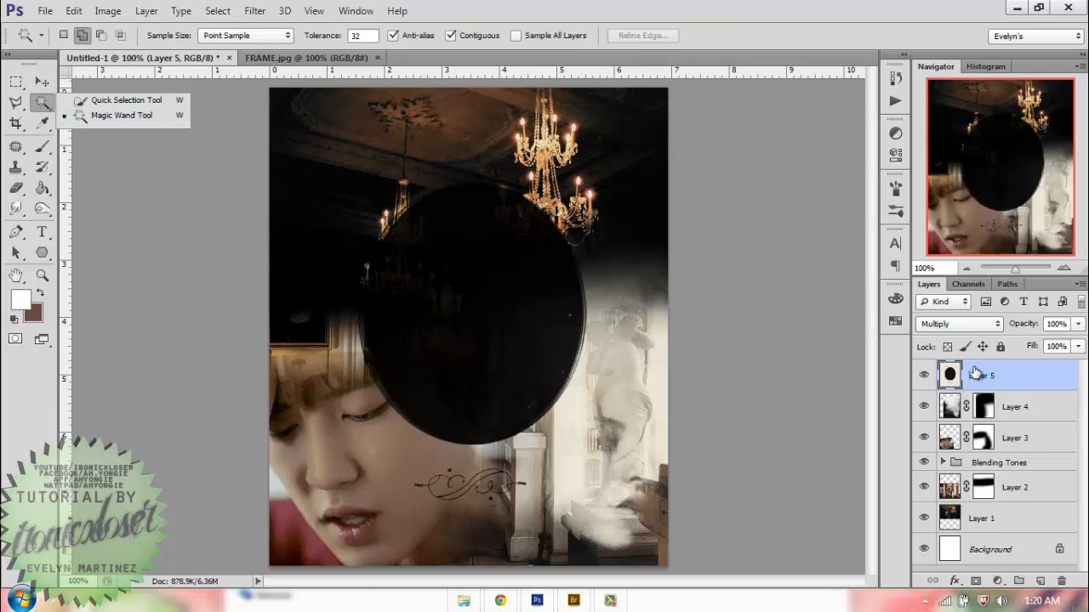
click(960, 324)
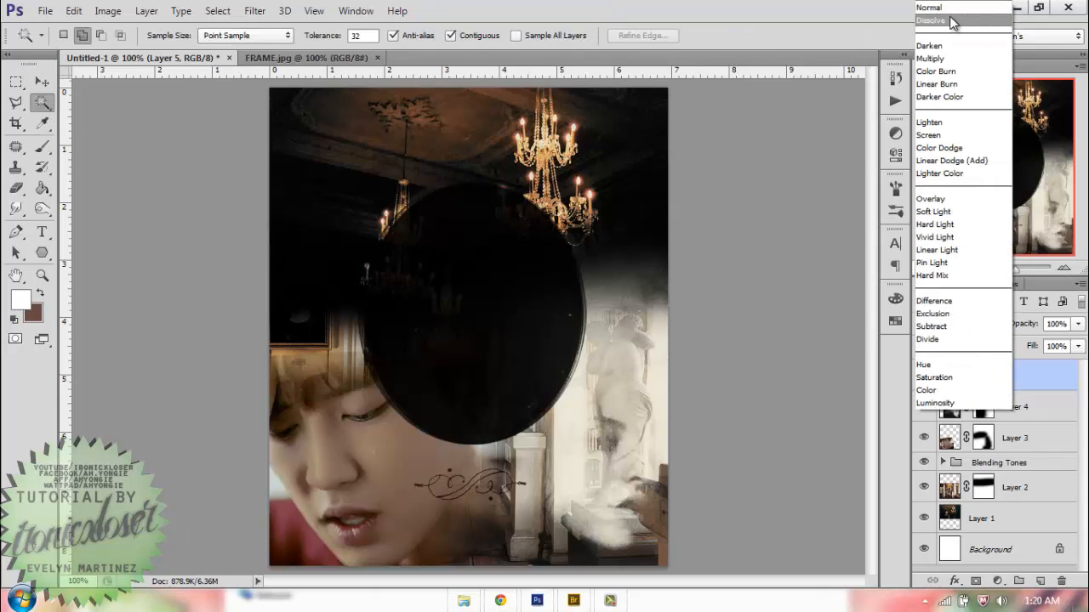
click(929, 8)
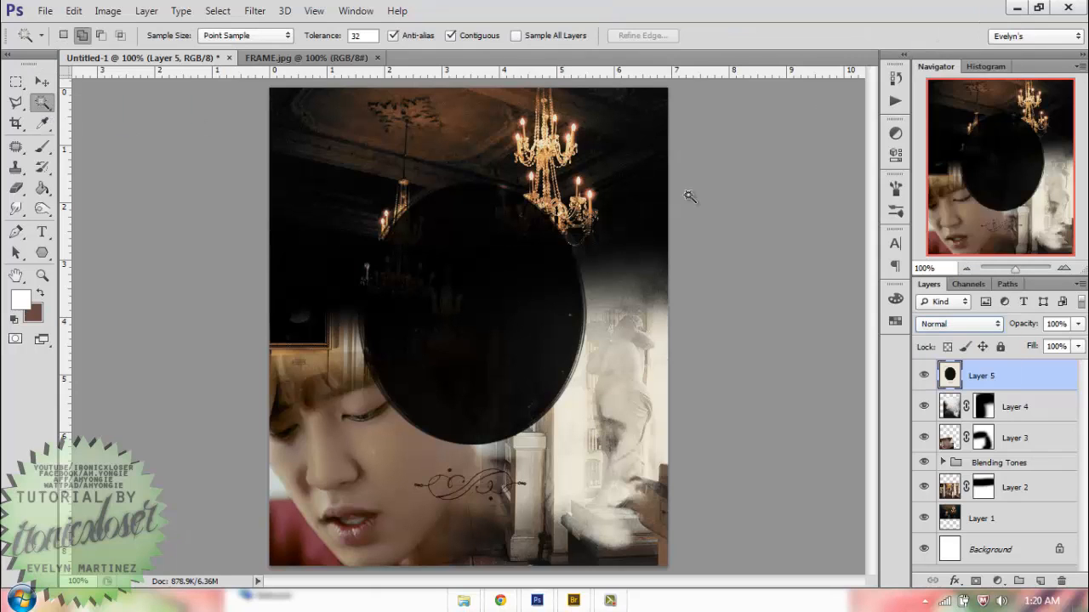
click(493, 308)
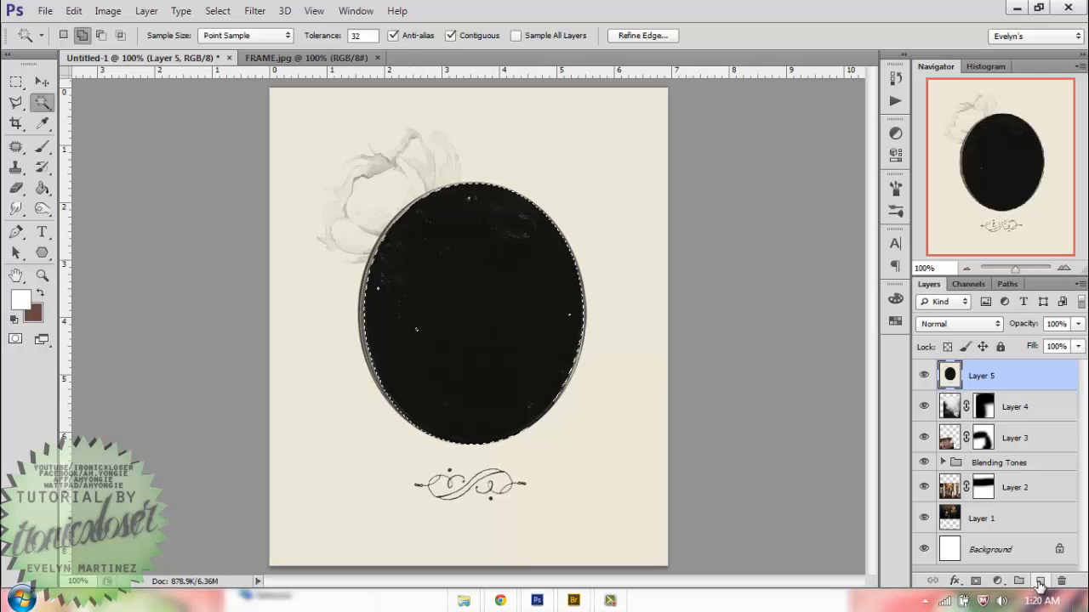
- Add a new layer above the frame and fill the oval selection with the cream color sampled from the frame's background
click(1039, 582)
click(42, 123)
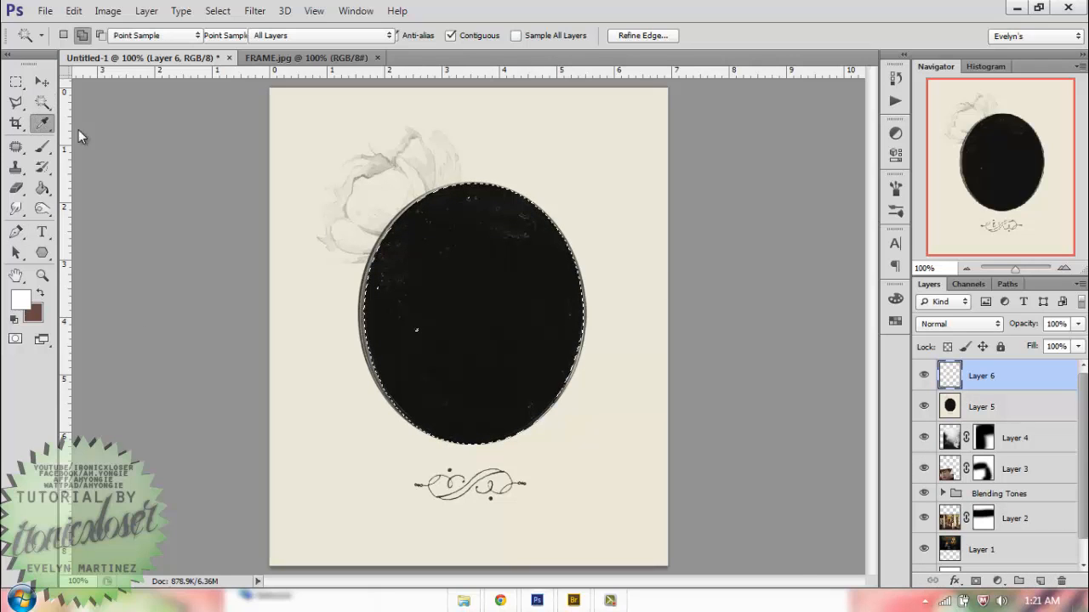
click(348, 142)
click(42, 188)
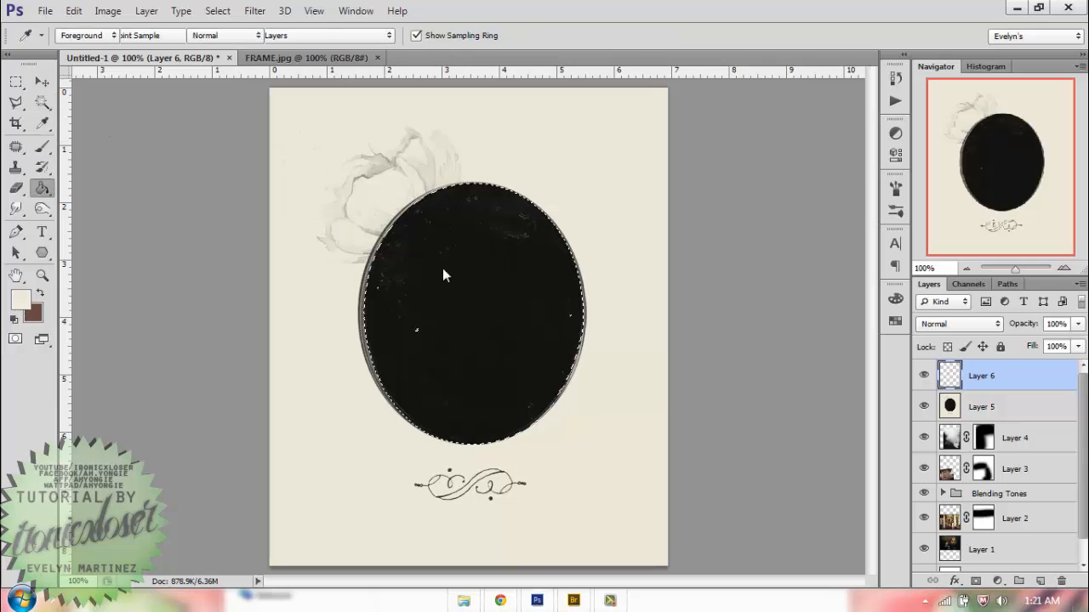
click(443, 274)
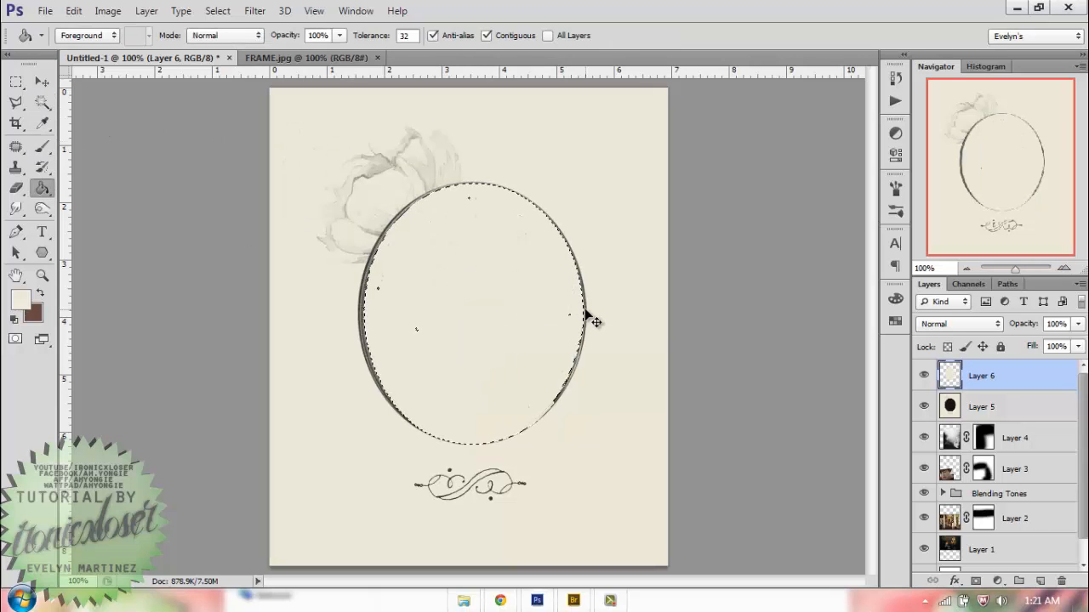
- Set the frame on Layer 5 to Multiply and make the cream oval's Layer 6 the active layer
click(985, 407)
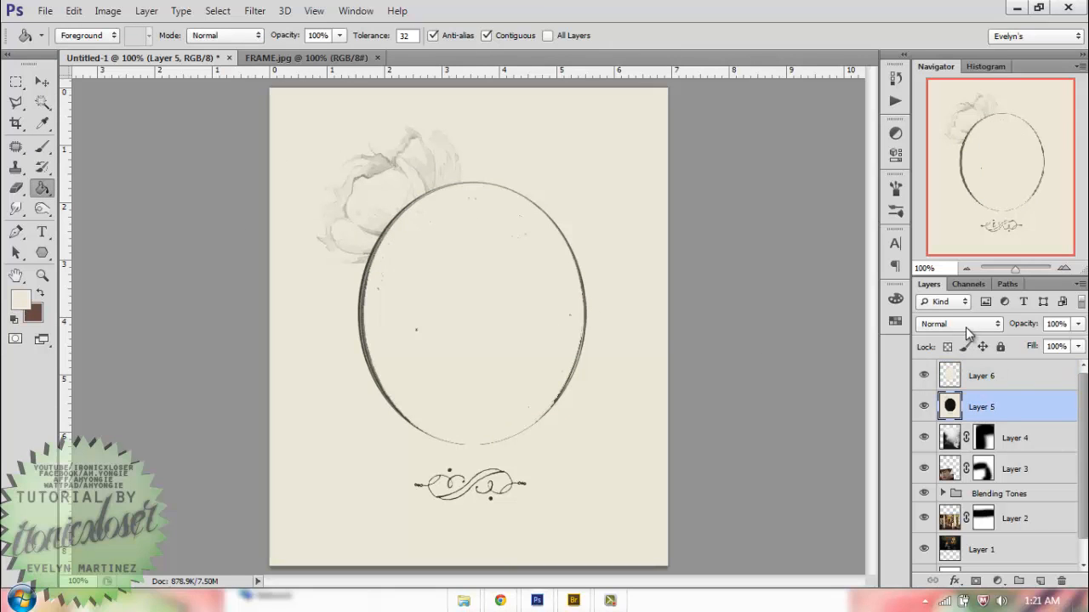
click(965, 327)
click(935, 60)
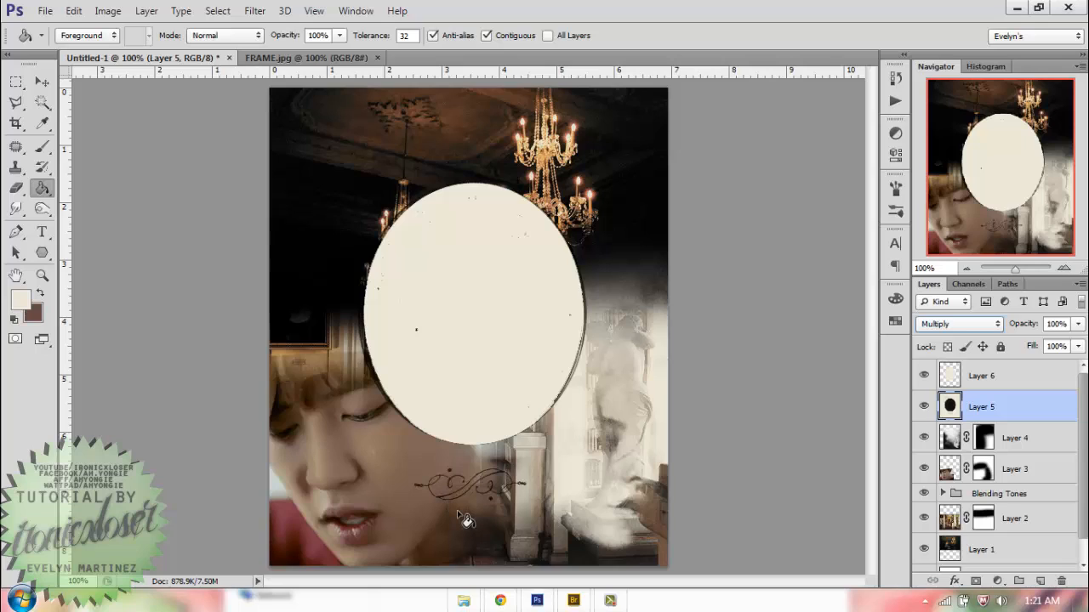
click(1021, 468)
click(982, 375)
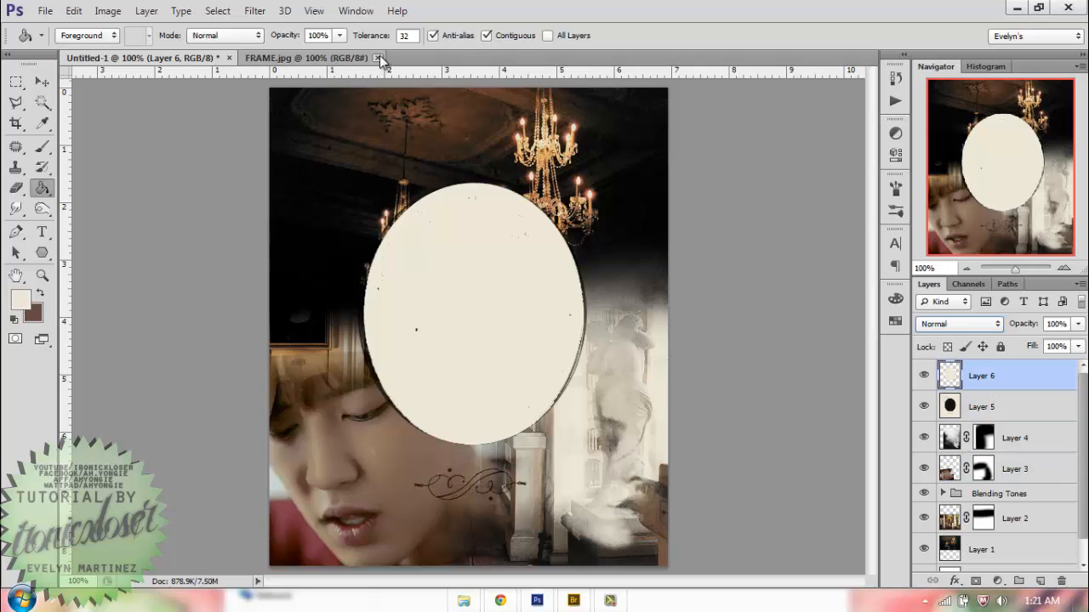
- Close the FRAME document and open the EXO - BaekHyun image from the Suspicion folder, with the Move tool ready
click(377, 57)
click(464, 601)
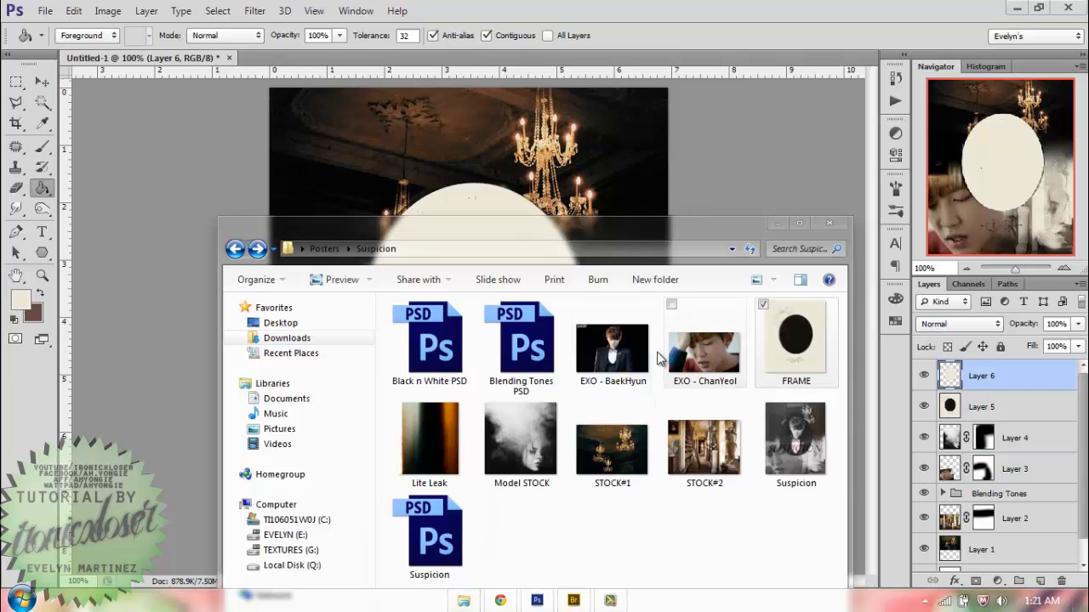
drag(615, 357, 508, 58)
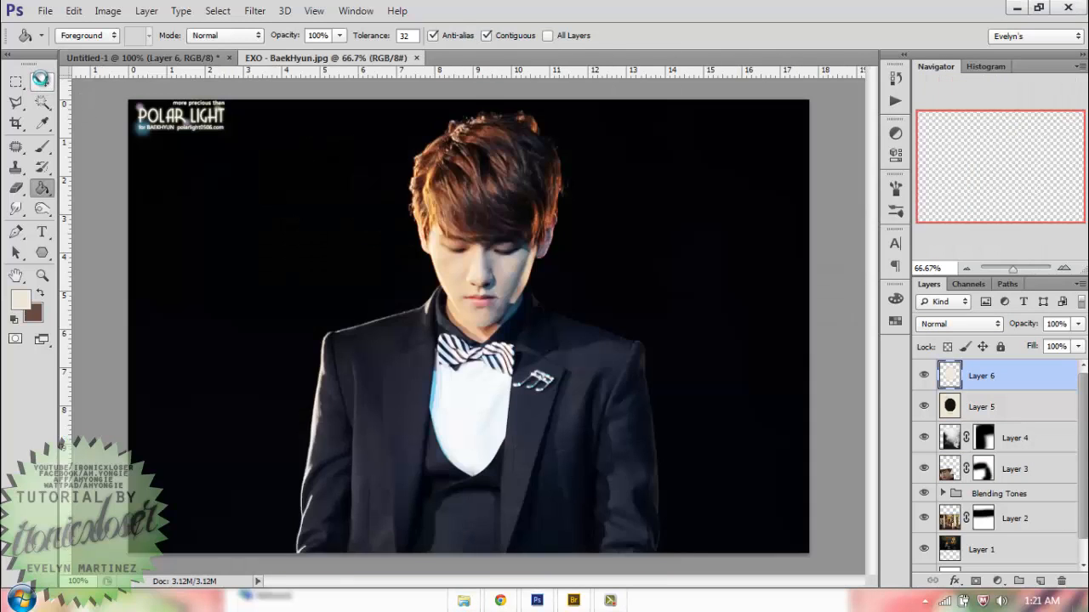
click(41, 82)
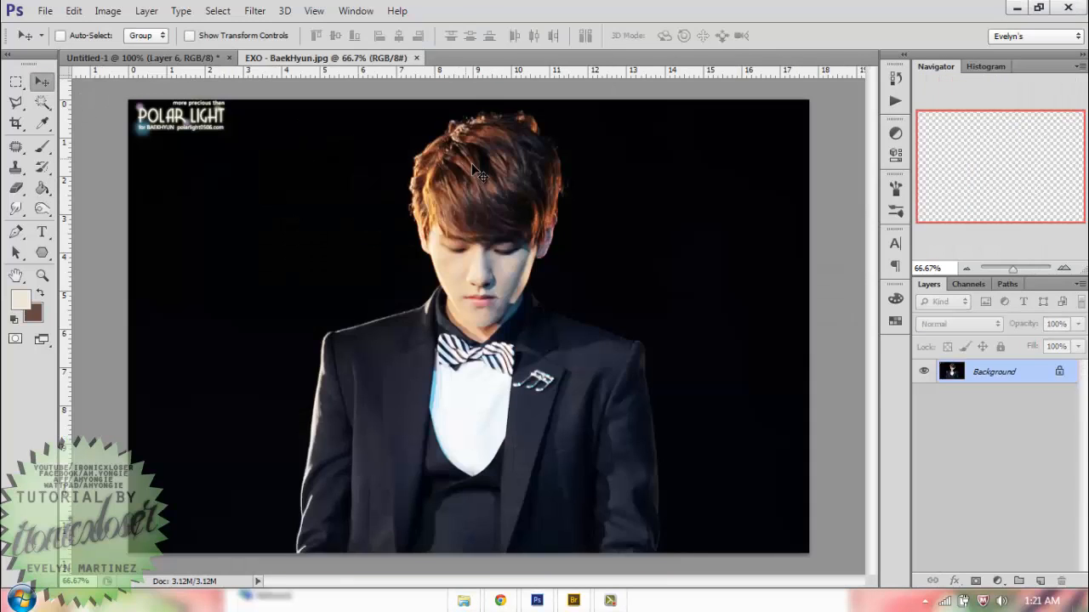
- Copy the BaekHyun image into the poster, clip it to the cream oval on Layer 6 and move it over the oval
drag(480, 174, 607, 309)
right_click(1021, 378)
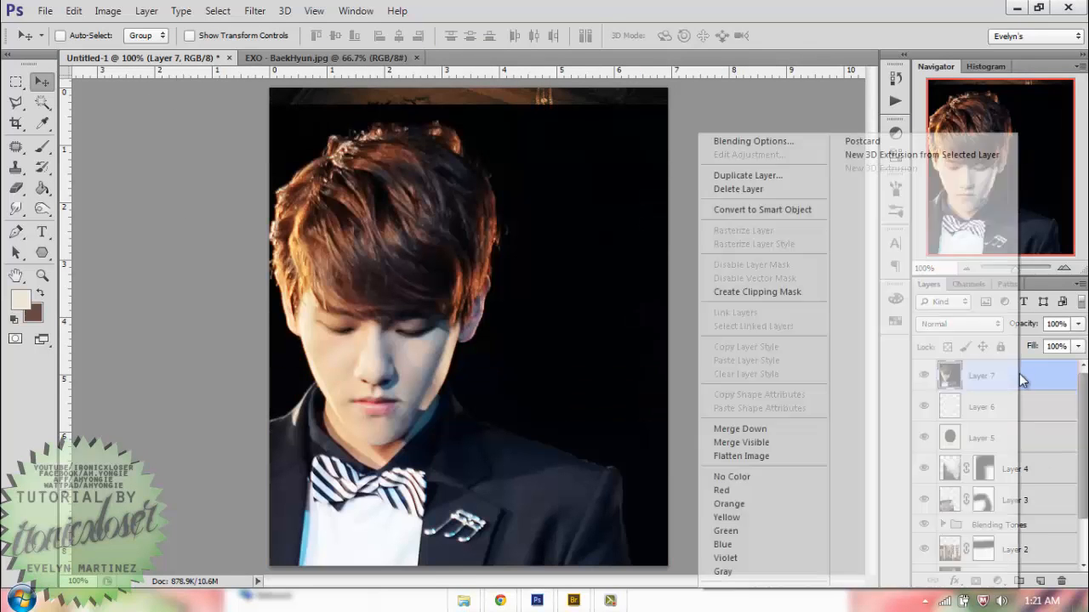
click(772, 292)
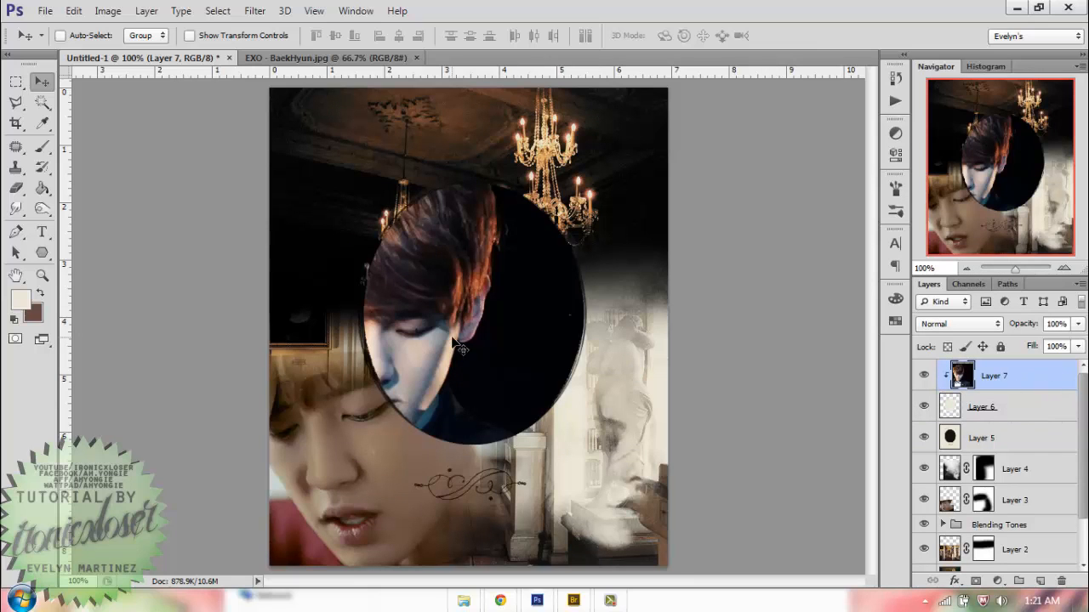
drag(458, 344, 538, 296)
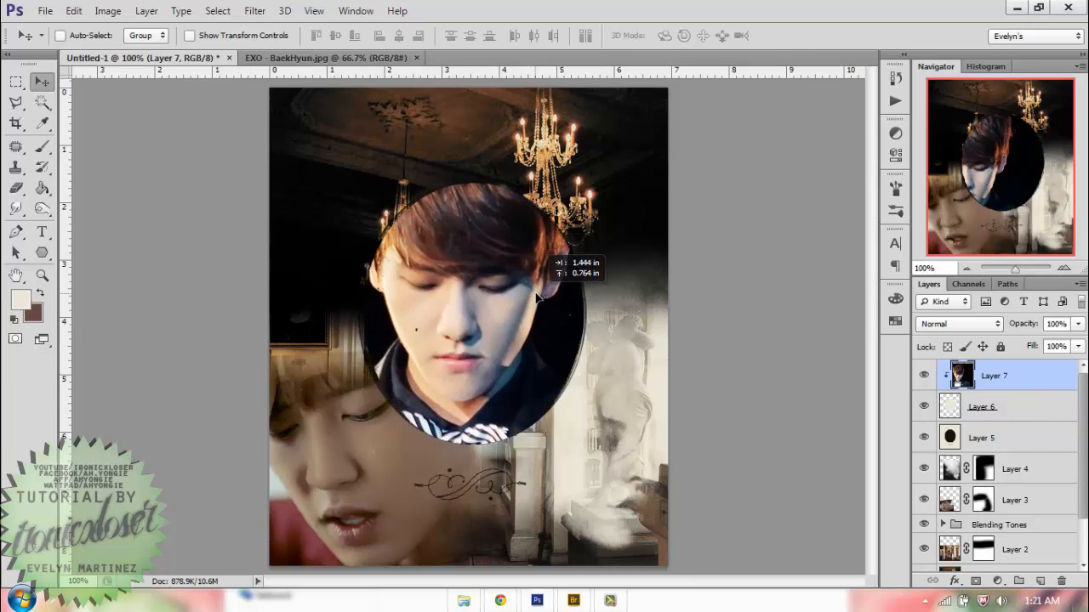
- Scale the BaekHyun layer down proportionally, position his head and torso inside the oval, and close the source image
key(ctrl+t)
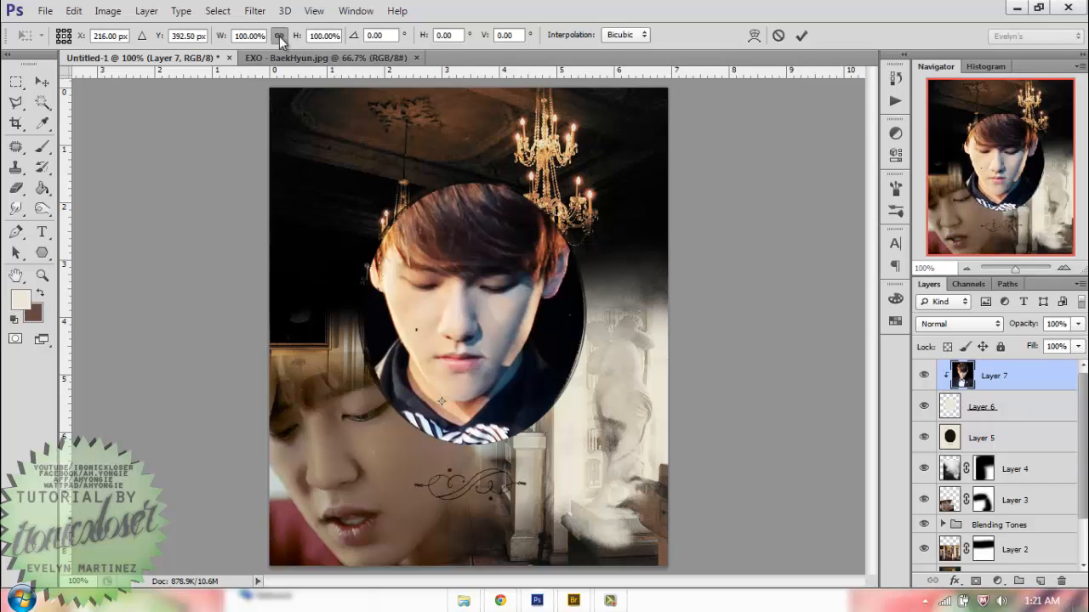
drag(302, 40, 255, 40)
drag(419, 354, 481, 295)
click(805, 36)
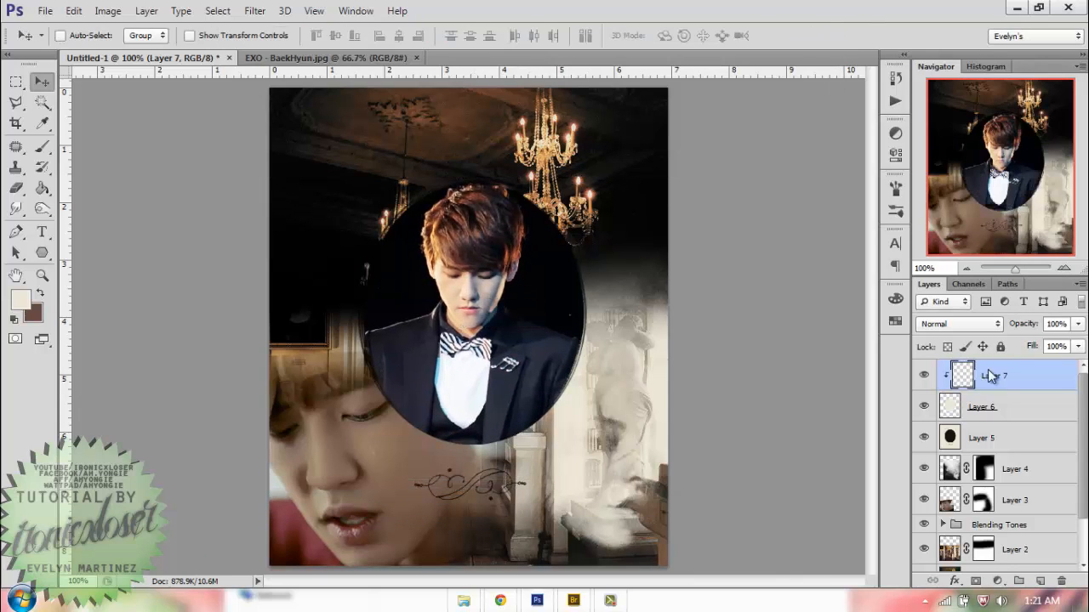
click(416, 58)
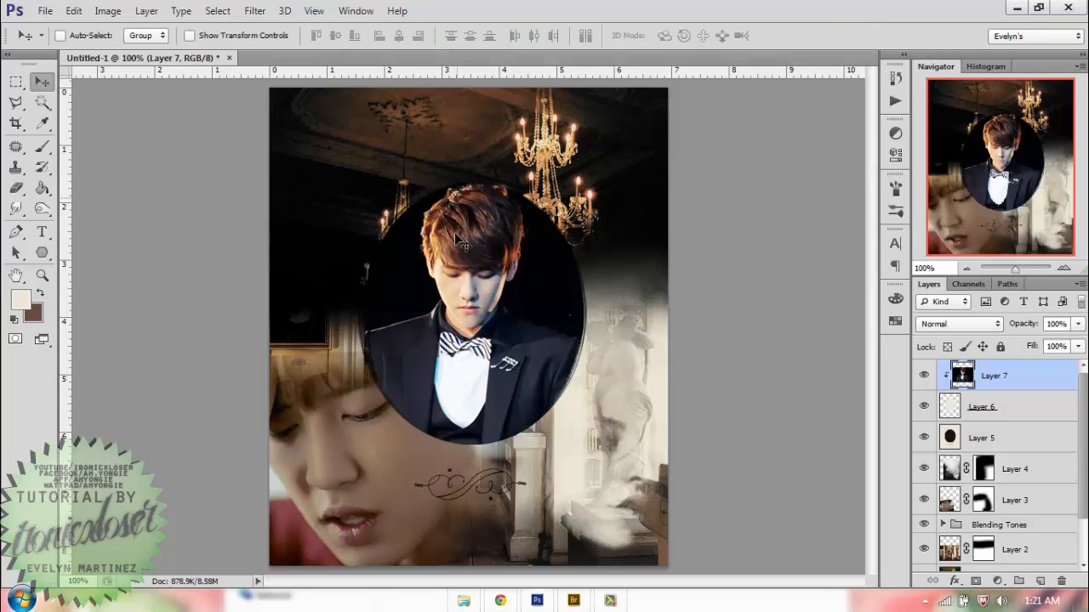
- Open Black n White PSD from the Suspicion folder and copy its B/W Coloring group to the top of the poster's layers
click(463, 601)
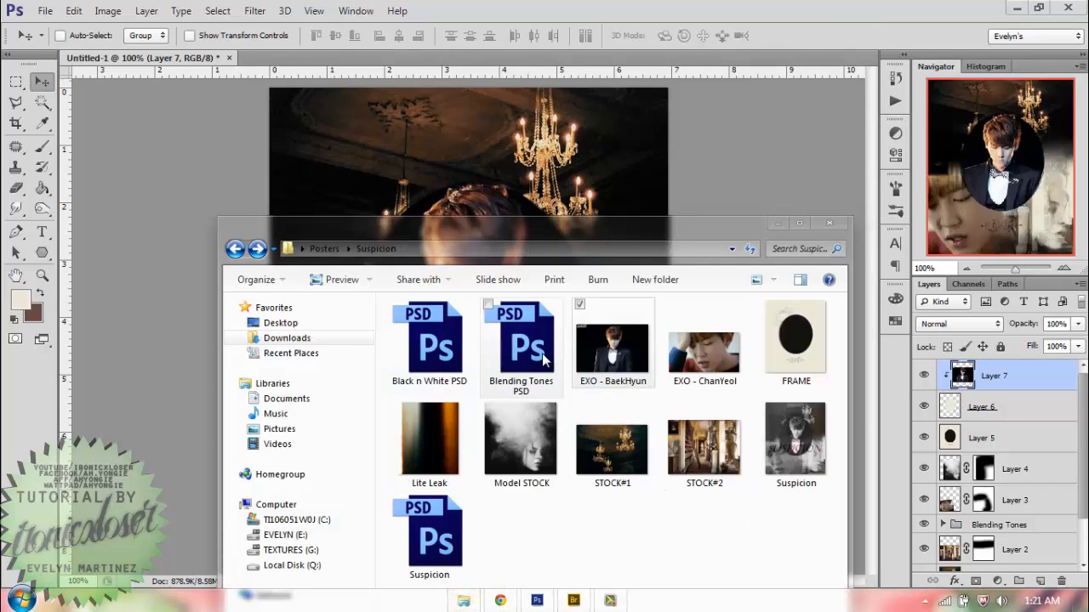
click(422, 57)
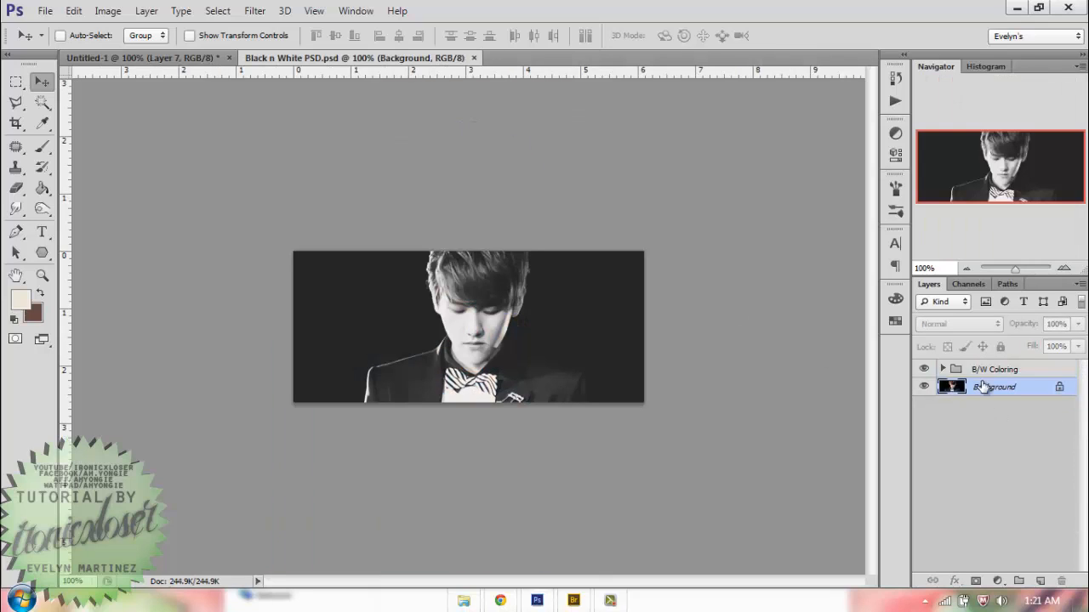
click(944, 371)
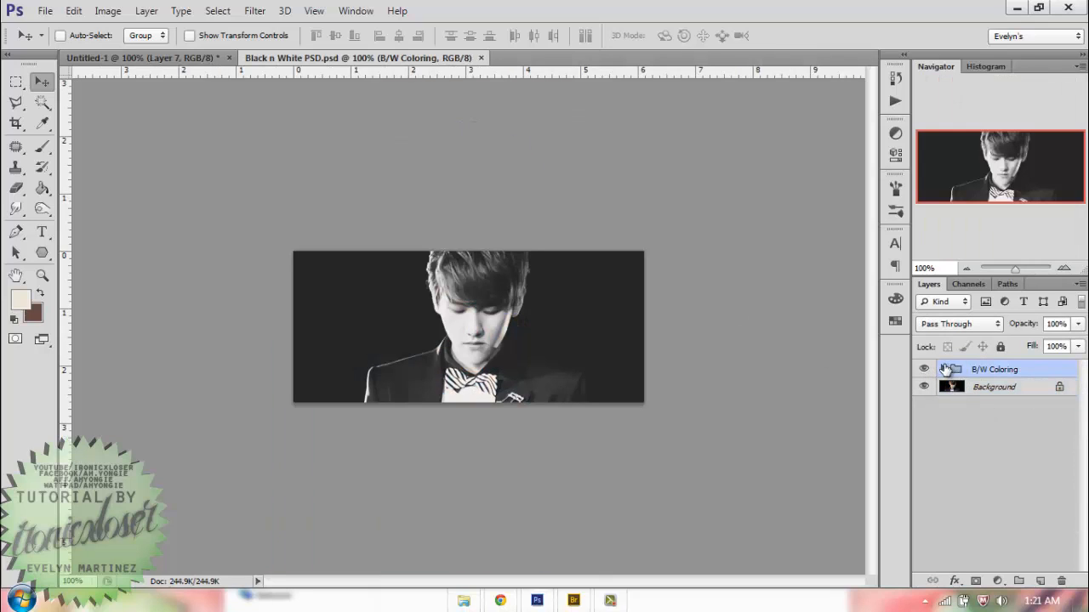
click(944, 369)
click(1039, 409)
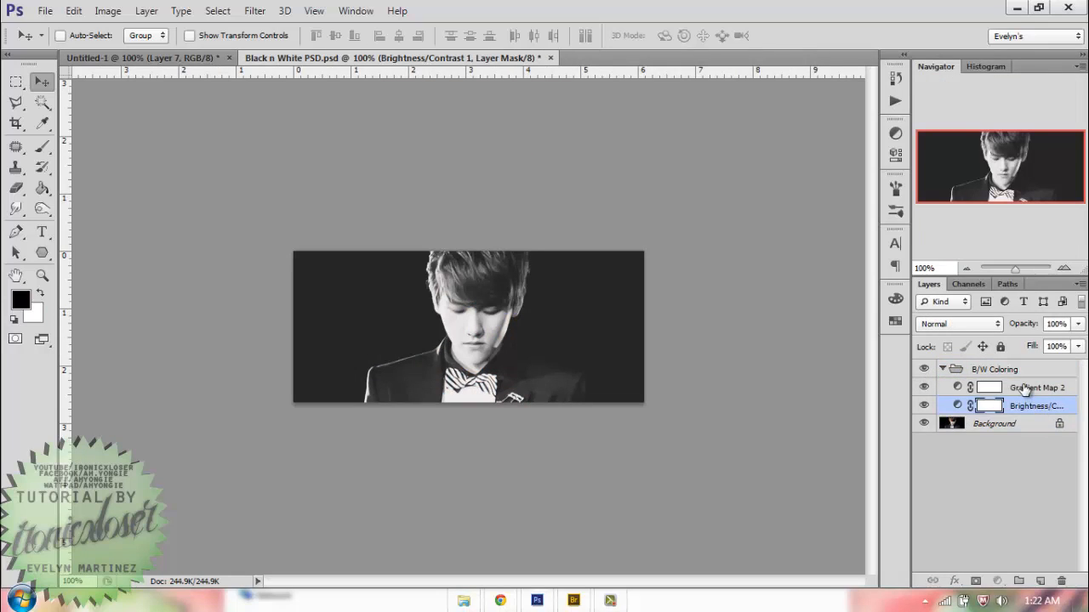
click(1026, 388)
click(942, 371)
click(995, 371)
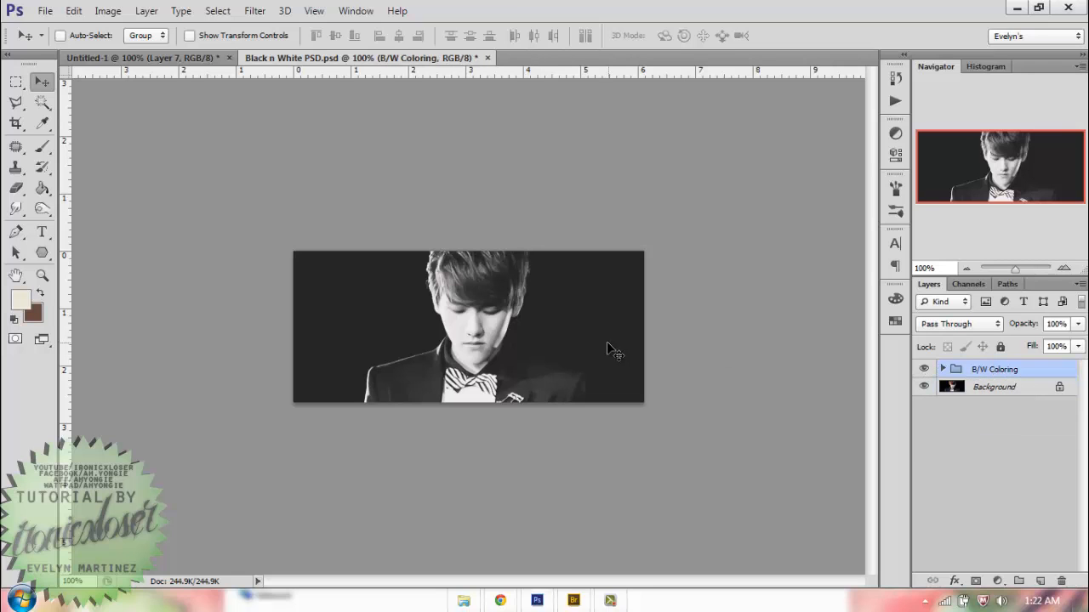
drag(189, 62, 578, 253)
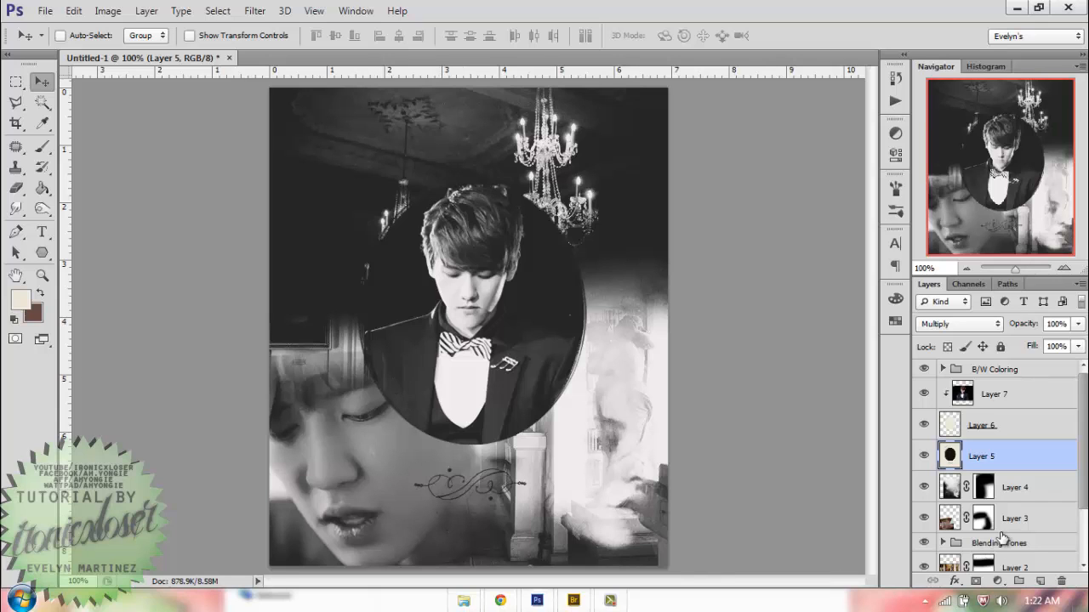
- Replace the ChanYeol image on Layer 3 with a fresh copy of EXO - ChanYeol placed directly beneath Layer 4
drag(1012, 520, 1062, 581)
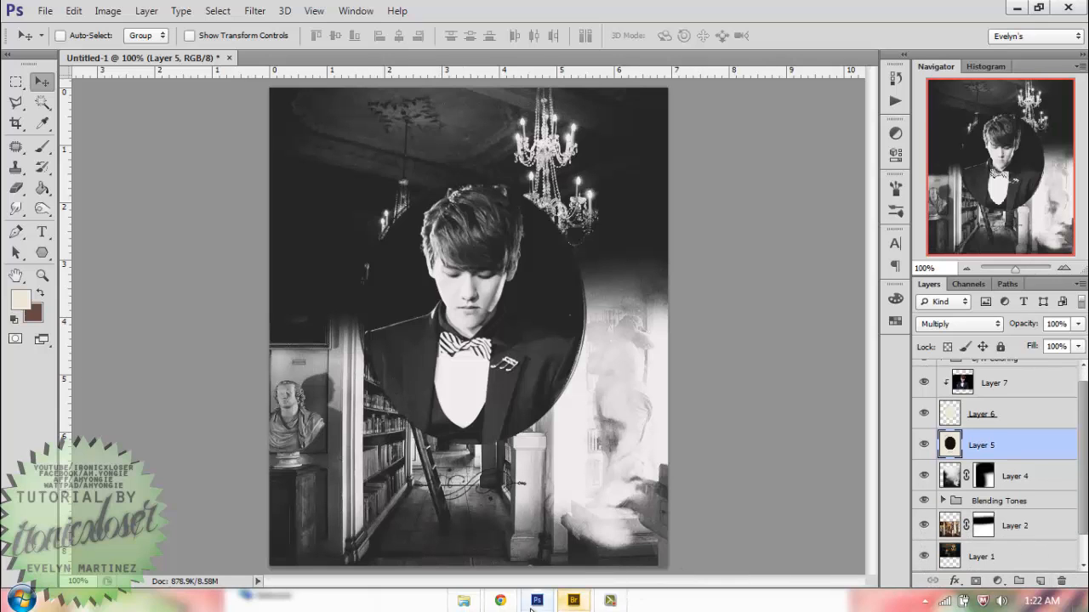
click(464, 600)
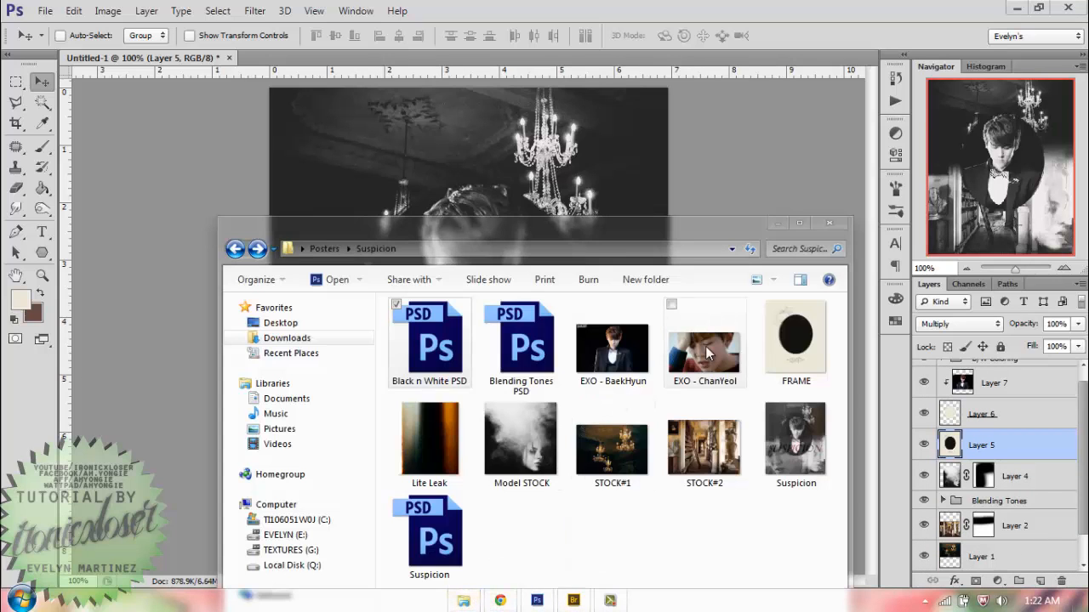
drag(704, 348, 598, 56)
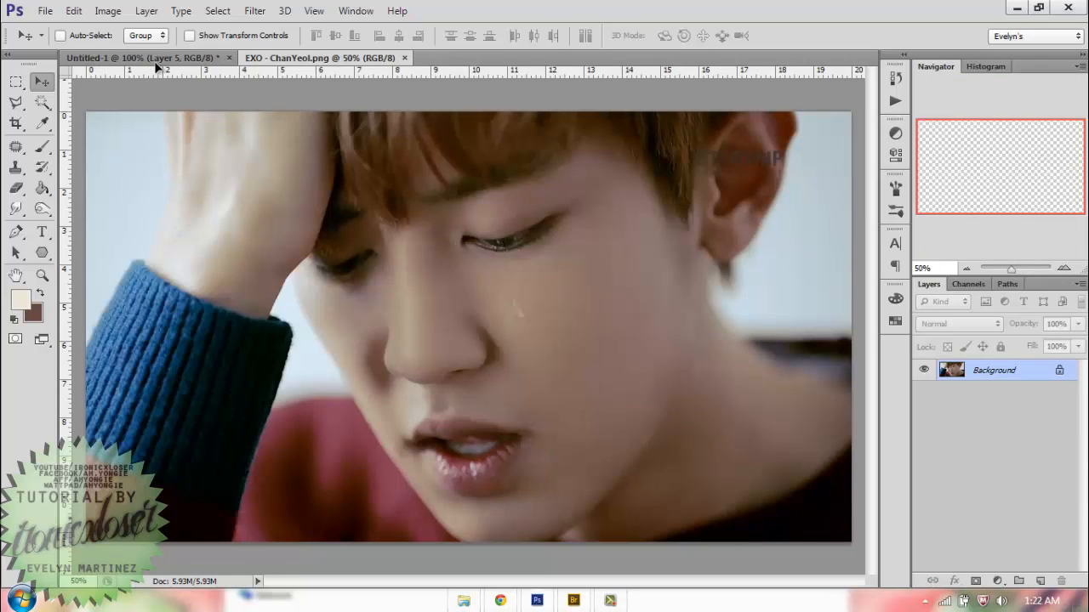
drag(155, 67, 443, 383)
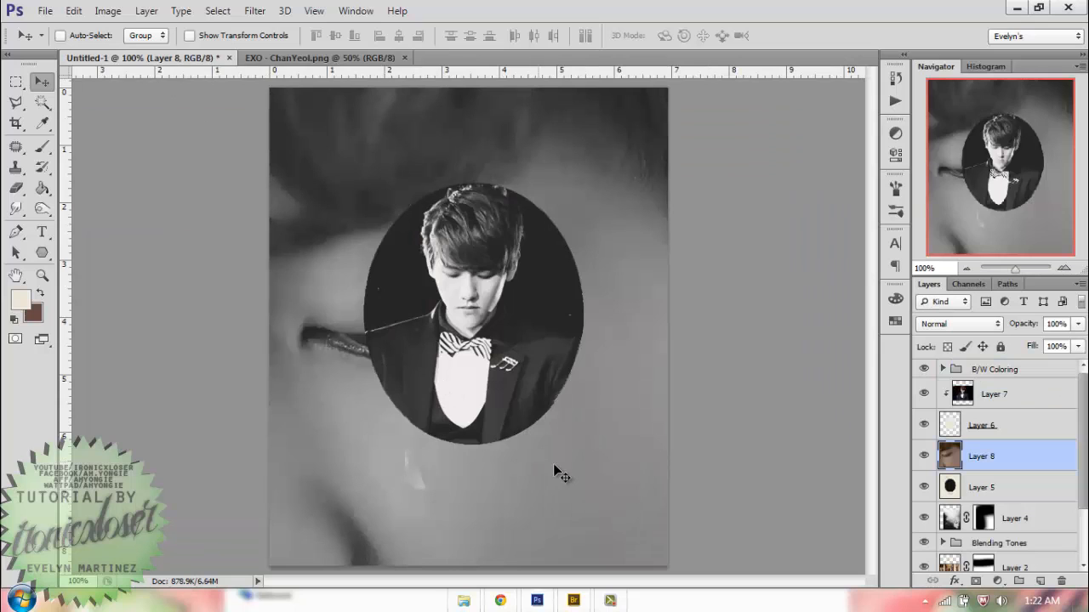
drag(1055, 457, 982, 459)
- Scale the new ChanYeol layer proportionally to 29%, fine-tune its rotation and place it in the poster's lower-left corner
key(ctrl+t)
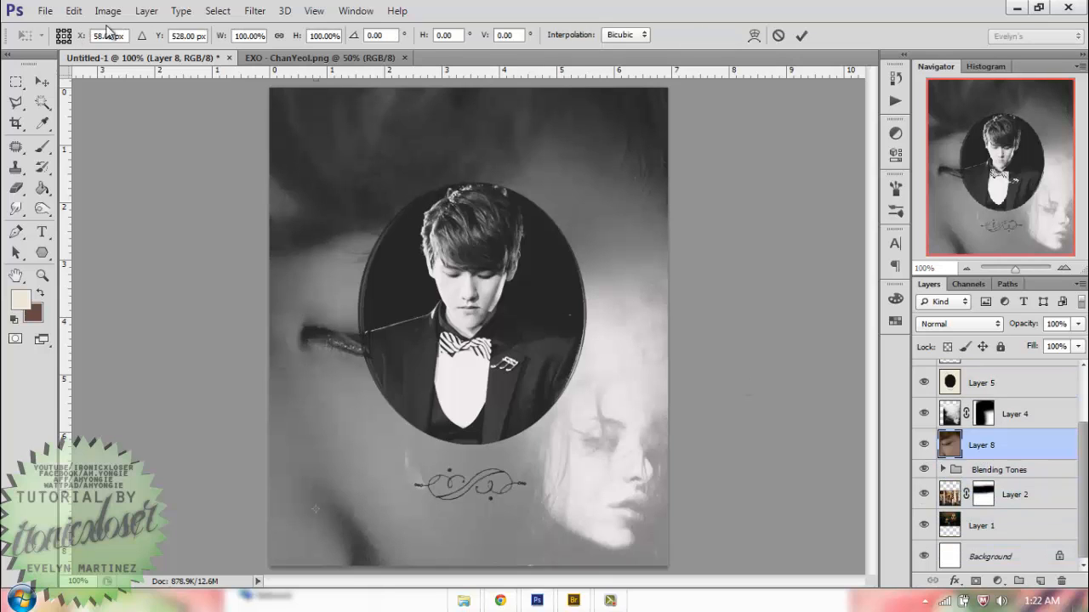
click(281, 37)
drag(294, 38, 243, 57)
drag(341, 436, 380, 388)
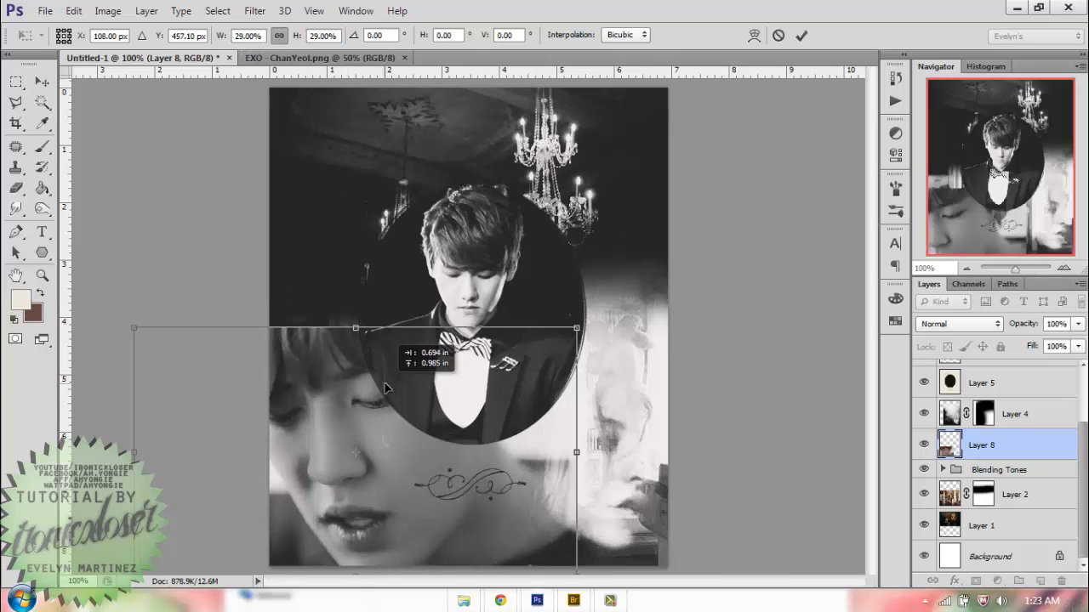
drag(558, 307, 549, 275)
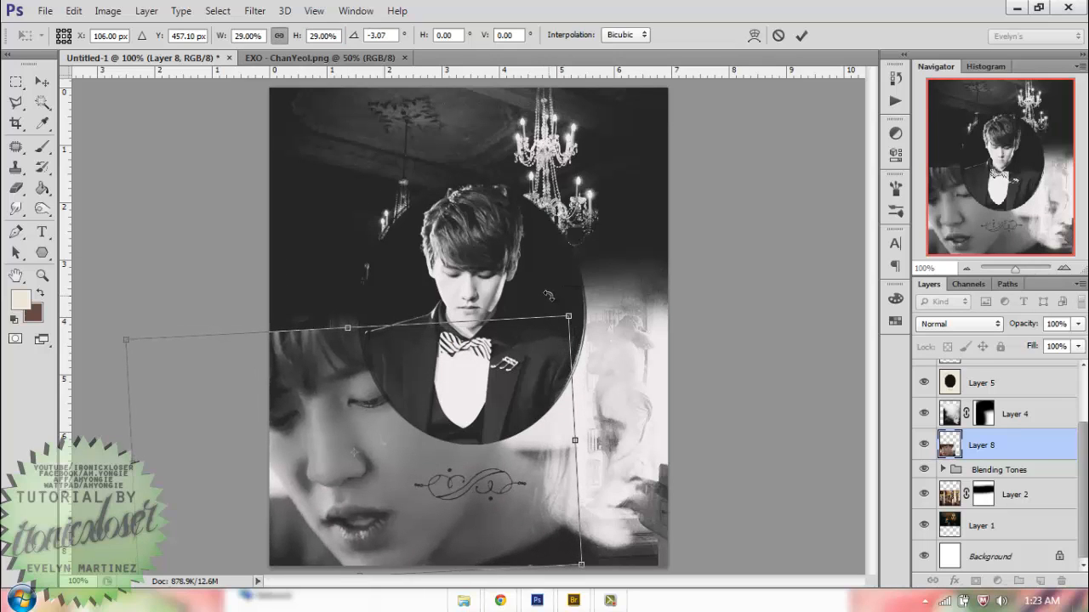
drag(559, 316, 565, 330)
drag(417, 435, 439, 437)
click(802, 35)
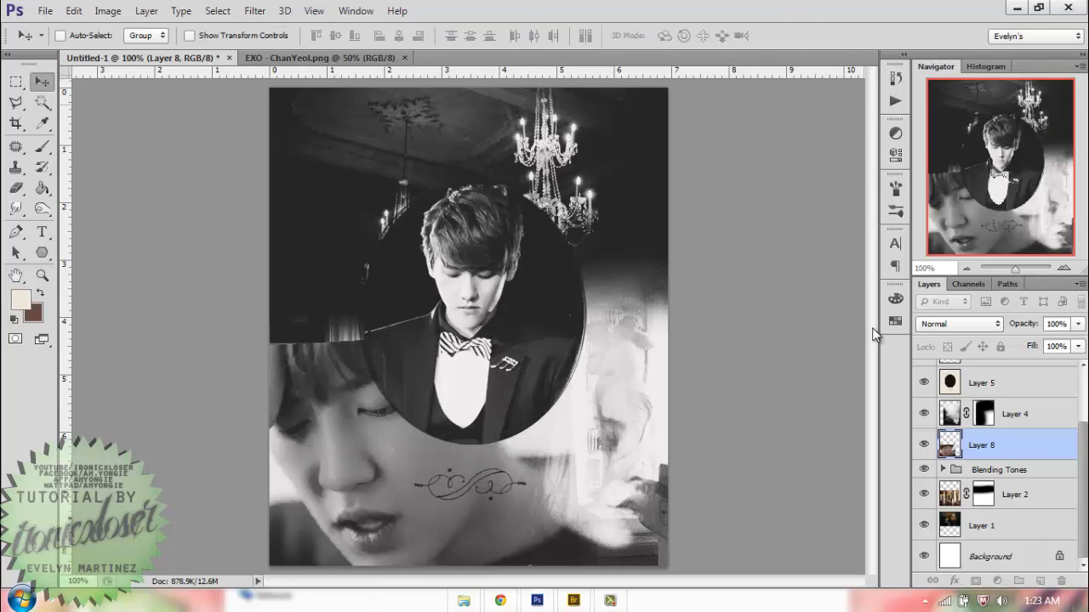
- Mask the ChanYeol layer and paint black along its upper edge with the soft brush to blend it, closing the source image
click(976, 581)
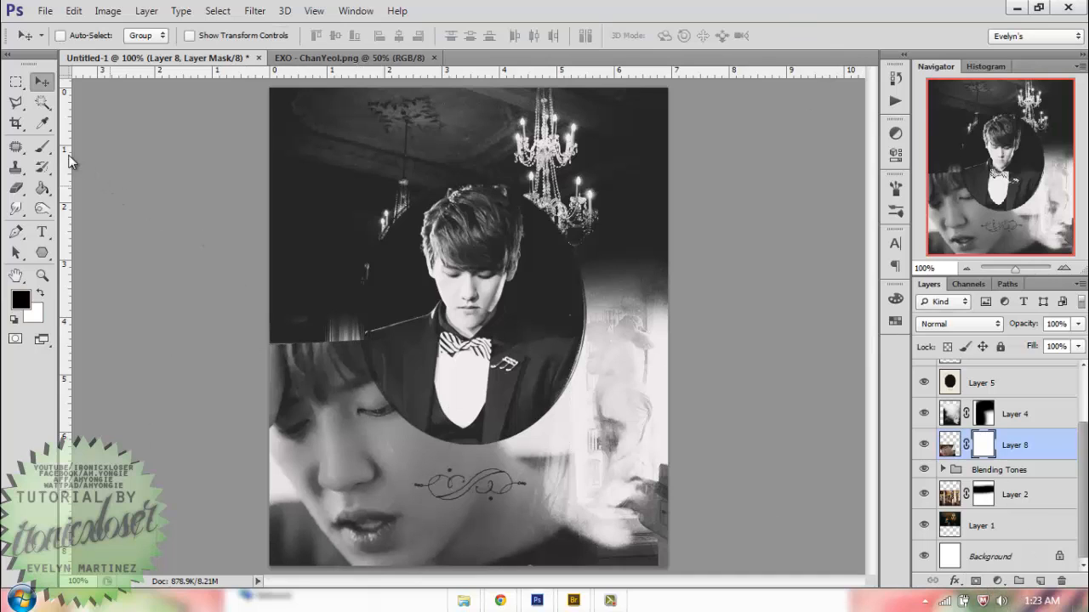
click(41, 146)
mouse_move(317, 290)
mouse_down()
mouse_move(368, 283)
mouse_move(312, 288)
mouse_move(360, 278)
mouse_move(350, 292)
mouse_move(324, 296)
mouse_up()
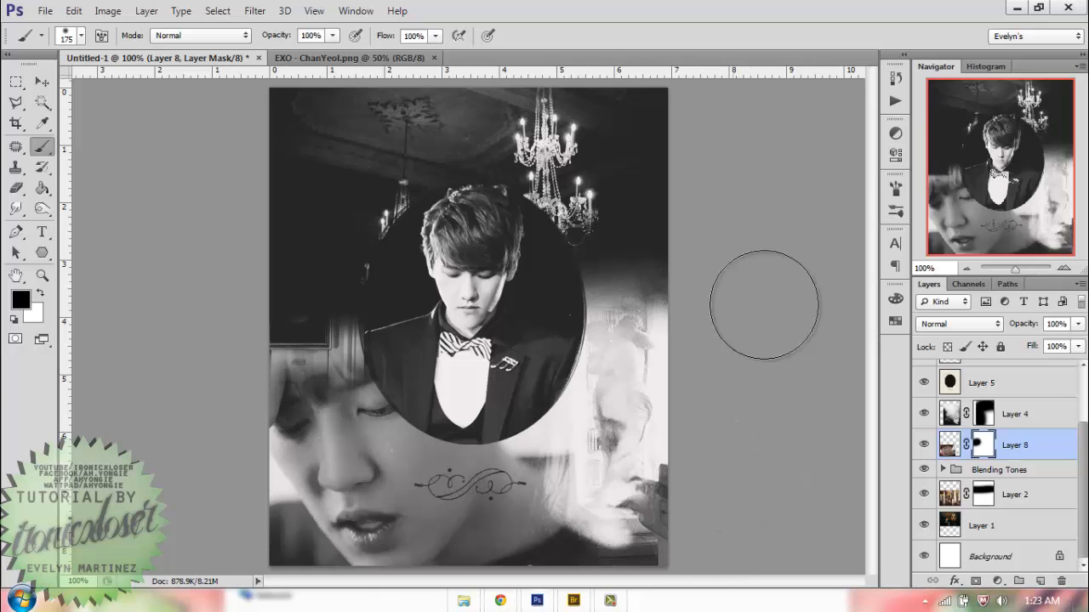
click(434, 57)
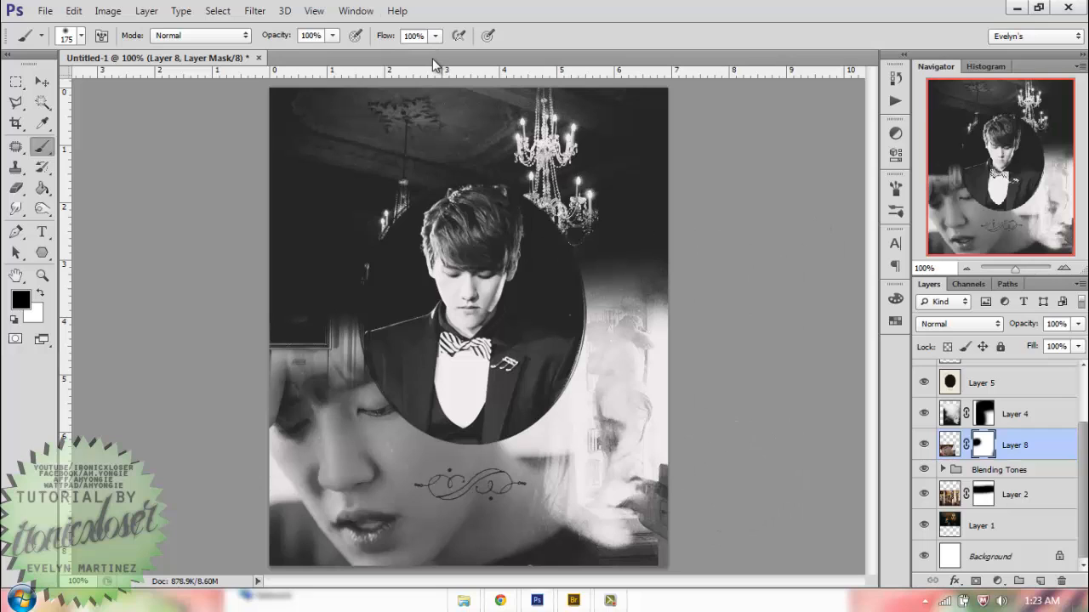
- Open the Lite Leak image from the Suspicion folder and copy it into the poster above the B/W Coloring group
click(453, 601)
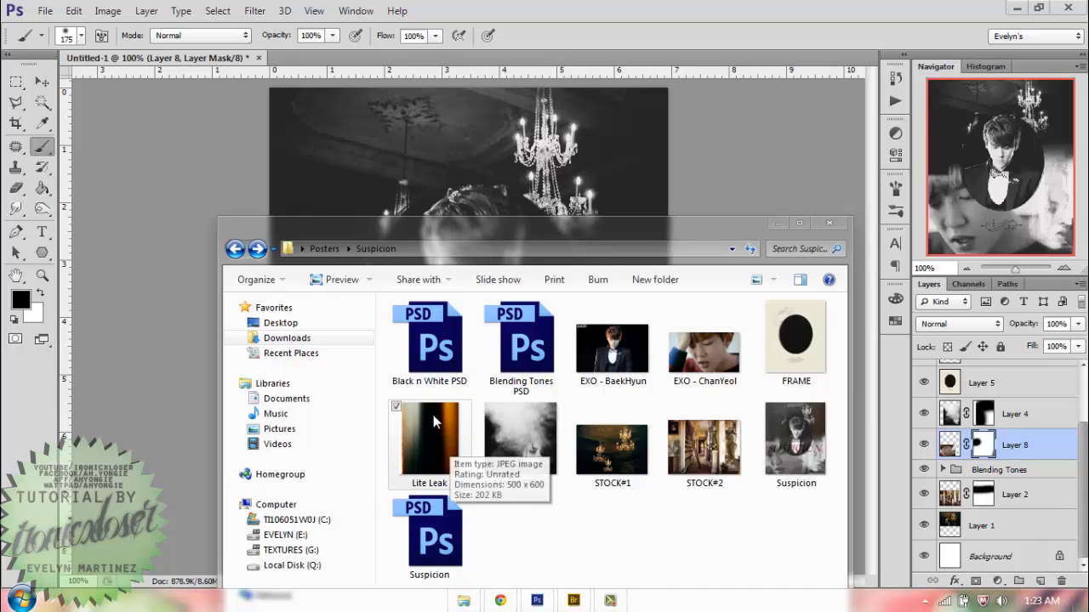
drag(433, 417, 381, 57)
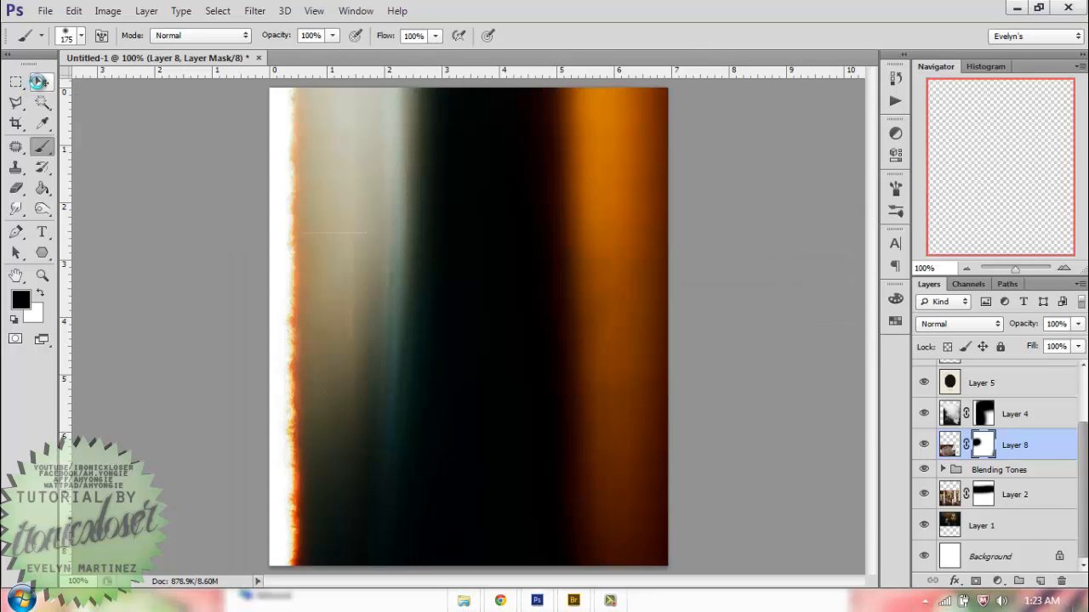
click(42, 81)
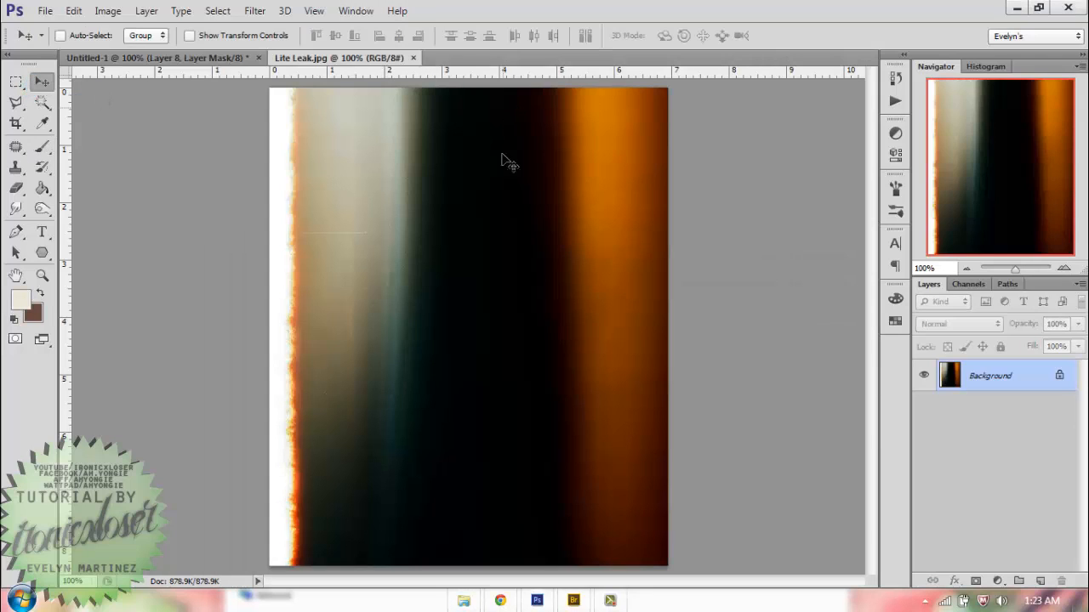
drag(539, 176, 572, 239)
drag(614, 294, 549, 258)
drag(989, 514, 970, 318)
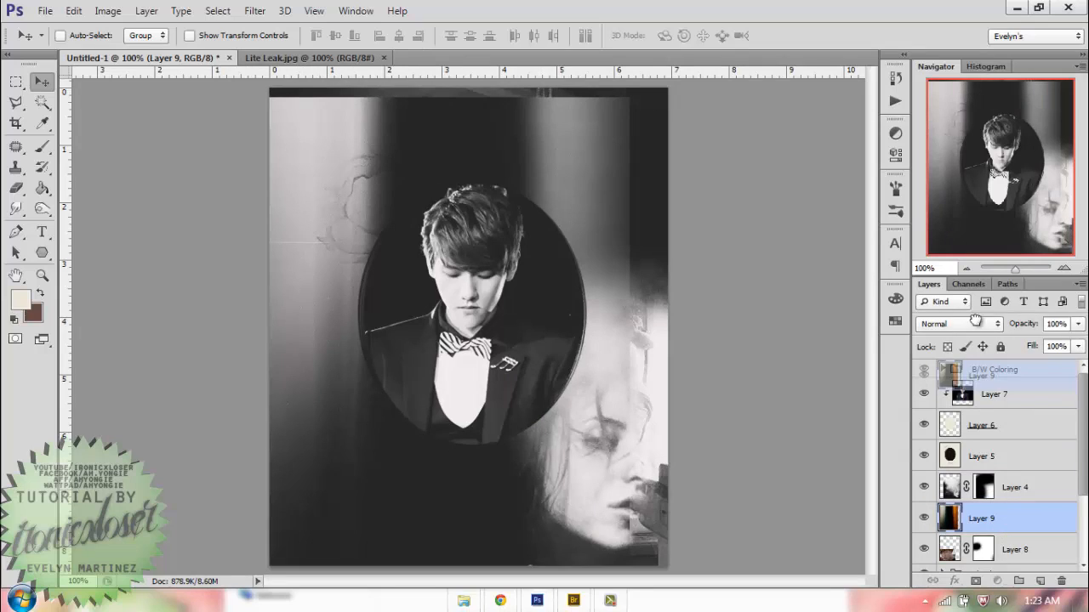
drag(986, 359, 987, 364)
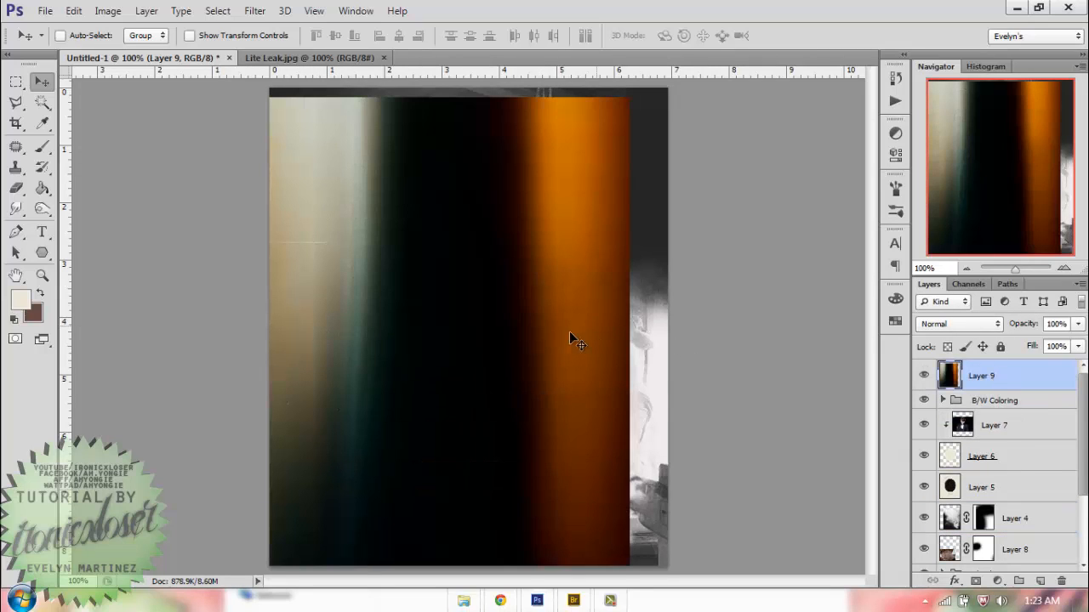
- Align the light leak layer with the canvas and set it to Exclusion blending with 19% Fill
drag(570, 338, 598, 317)
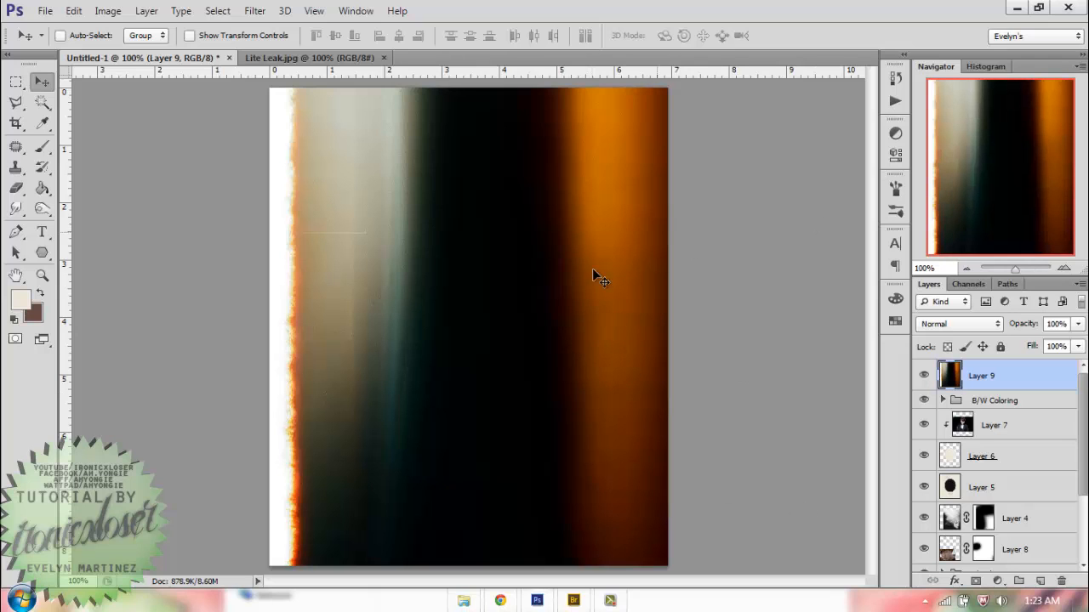
click(960, 325)
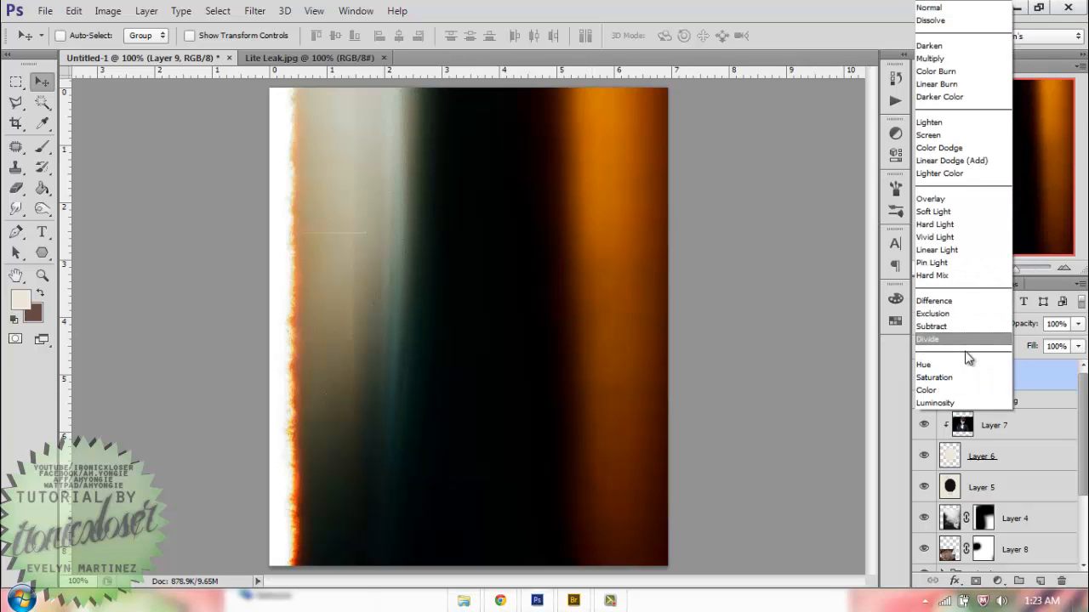
click(951, 313)
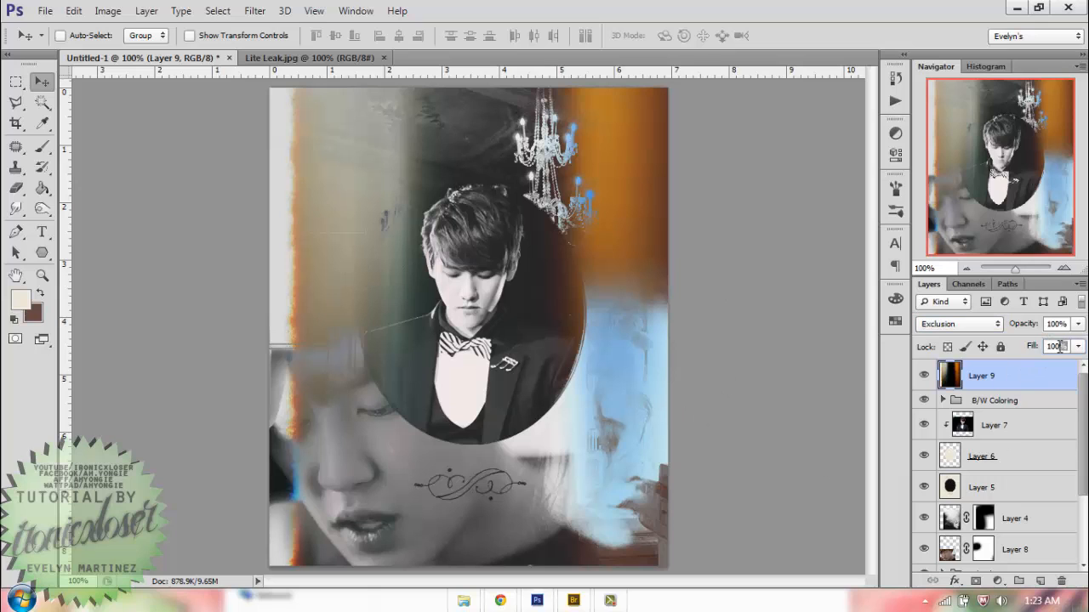
text(19)
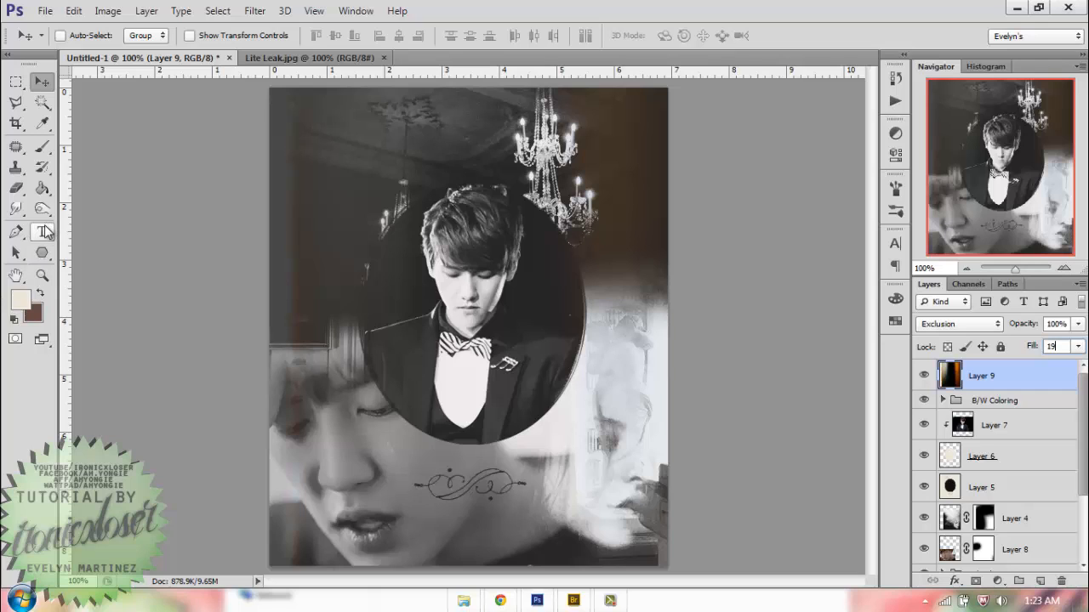
- Set the foreground colour to cb0000 for the poster's title text
click(52, 256)
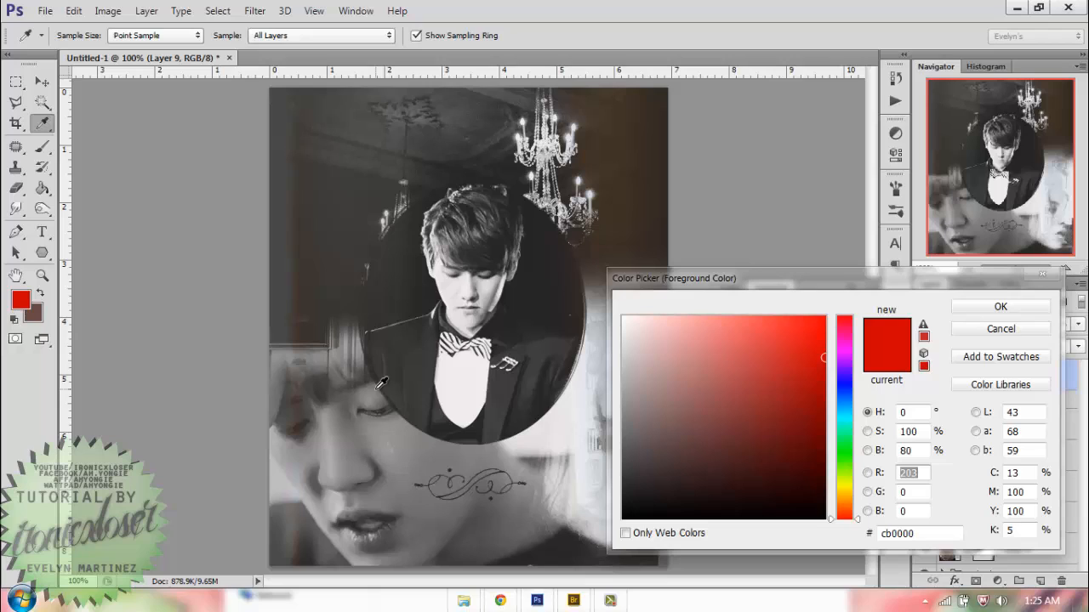
double_click(915, 535)
click(994, 308)
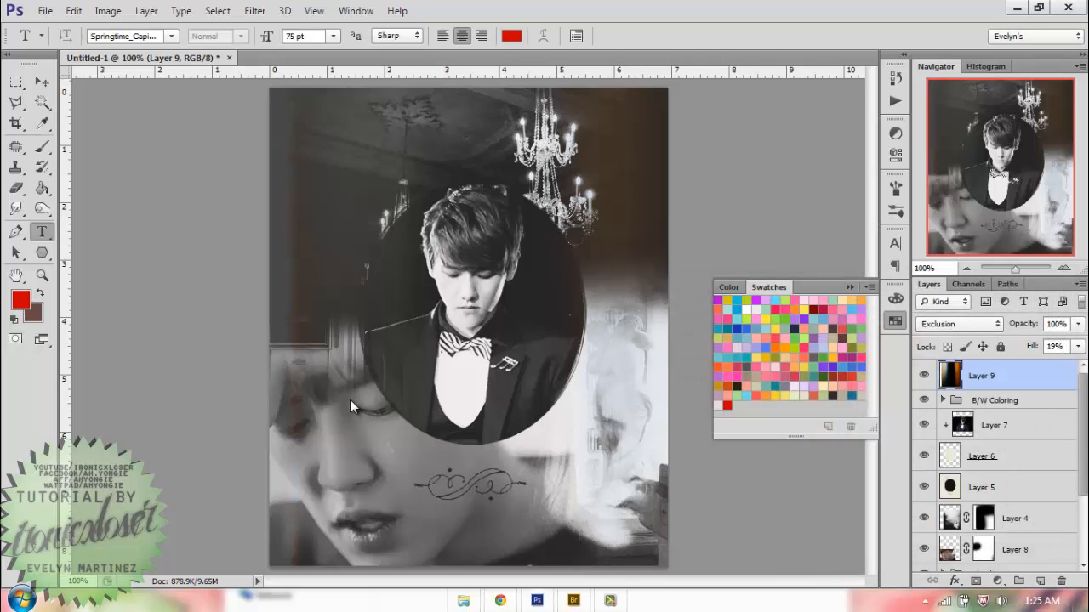
- Add the title SUSPICION in red 75 pt Springtime capitals across the lower half of the framed portrait
click(403, 374)
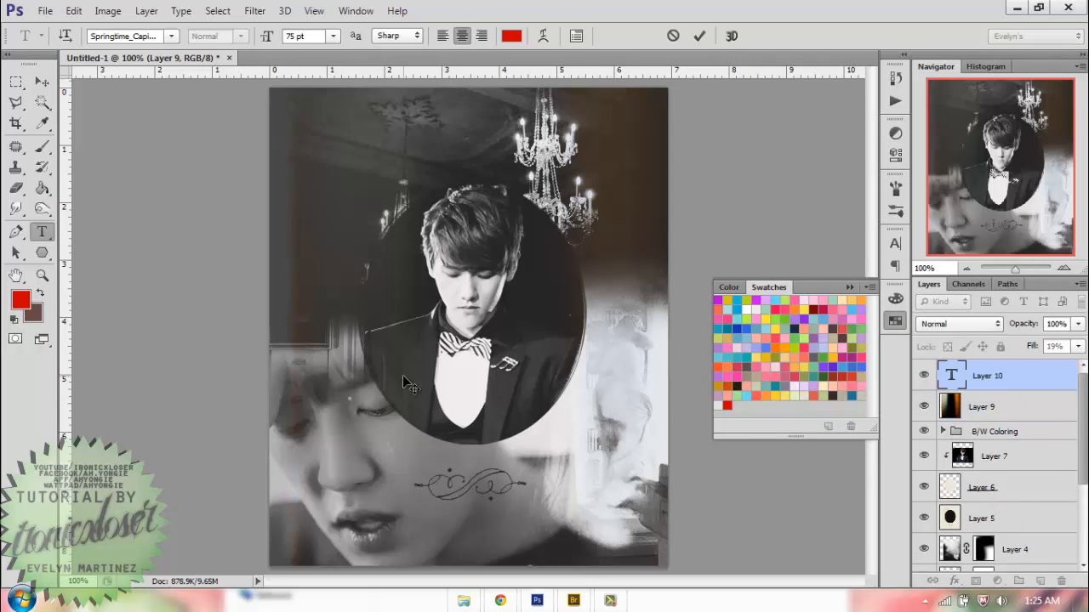
text(S)
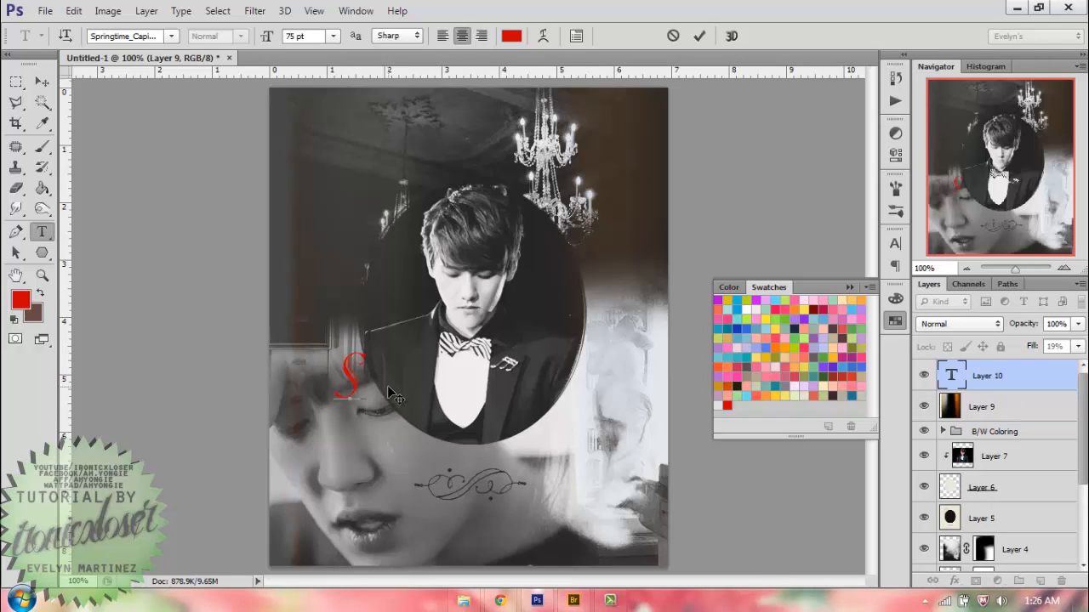
text(UISP)
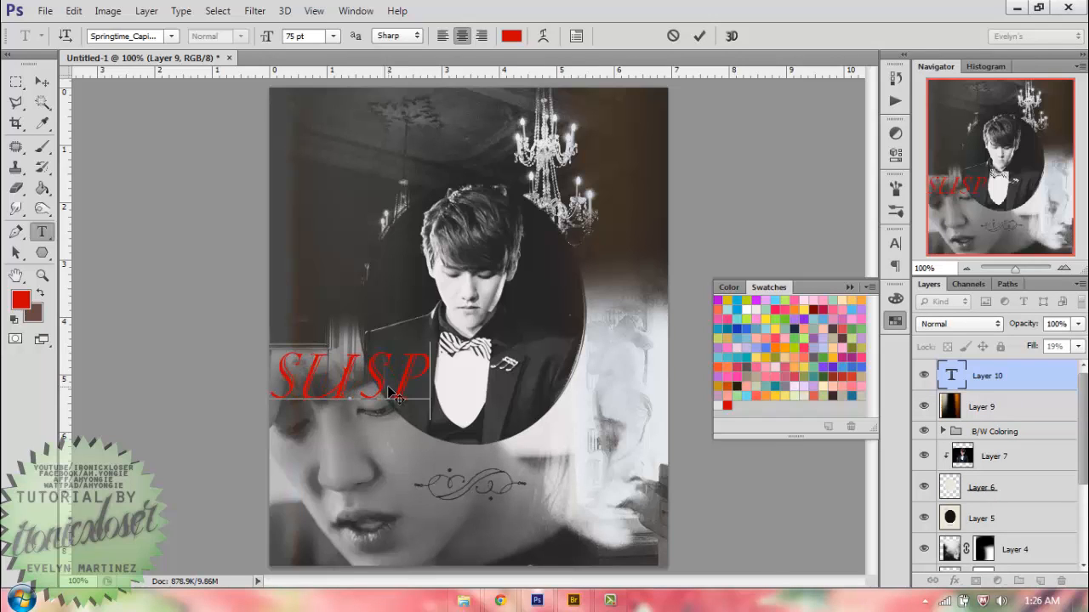
text(ICION)
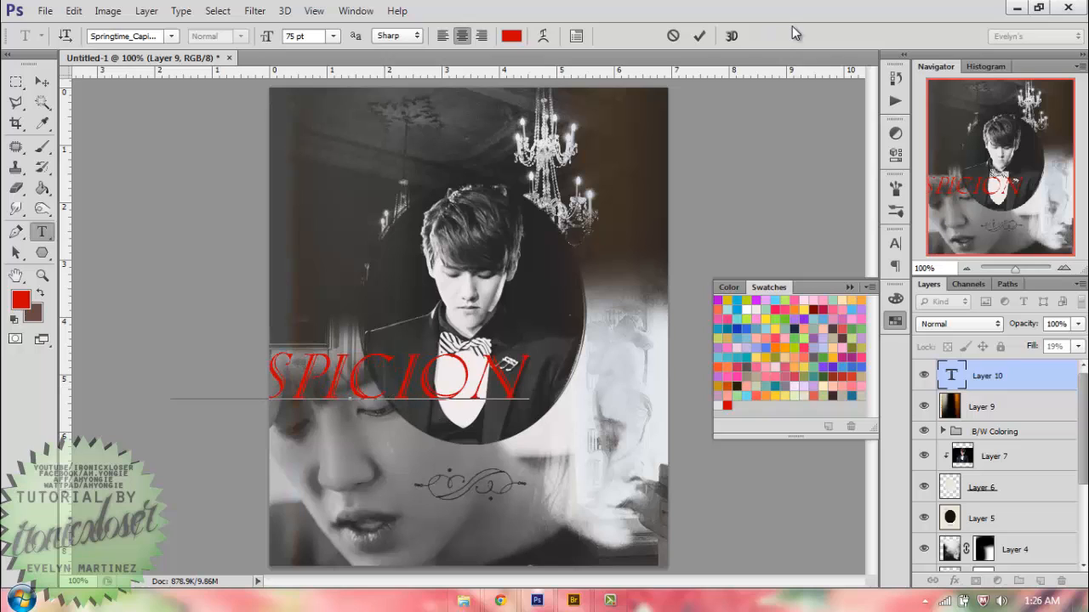
click(700, 35)
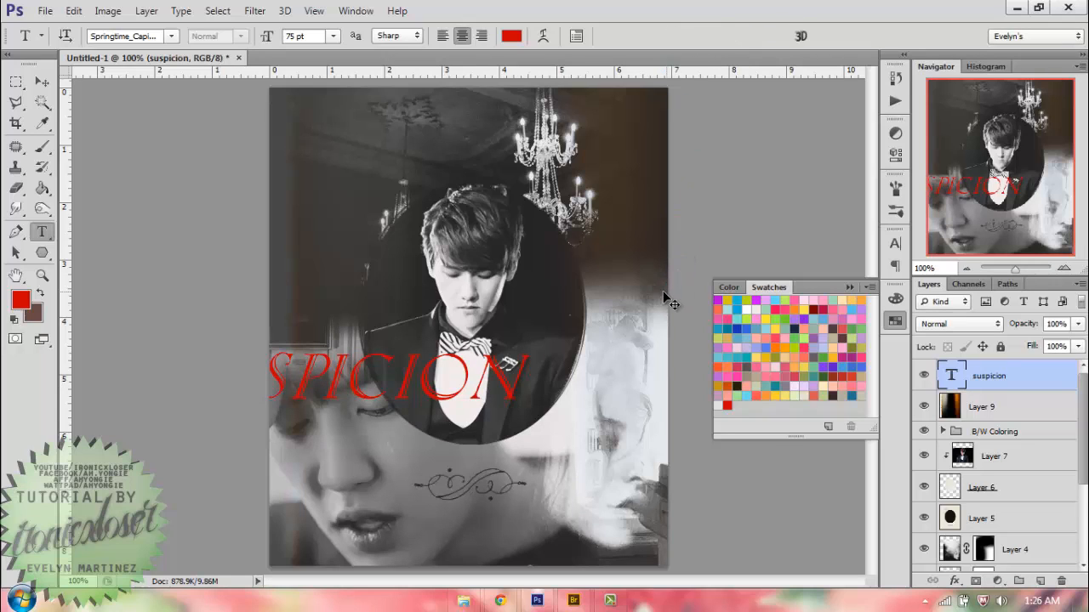
- Centre the SUSPICION title horizontally on the canvas and set its blending mode to Color Burn
key(ctrl+a)
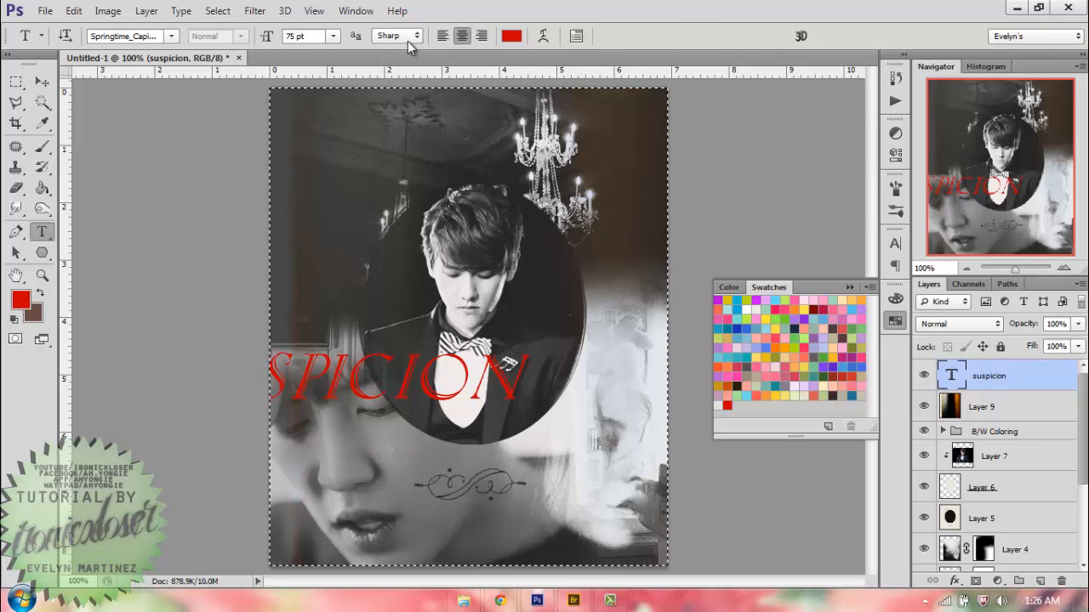
key(v)
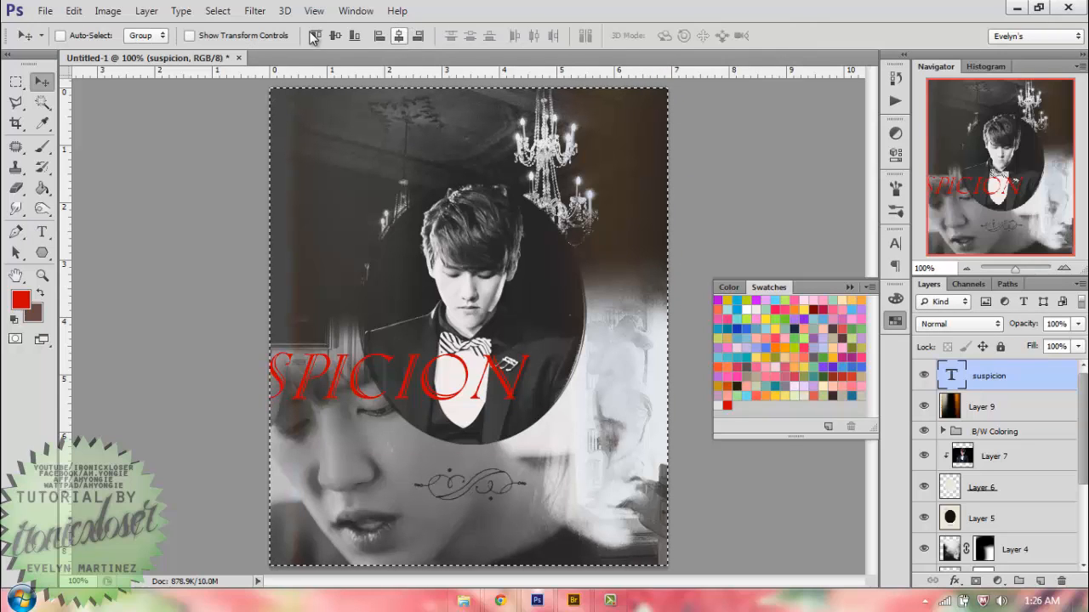
click(398, 35)
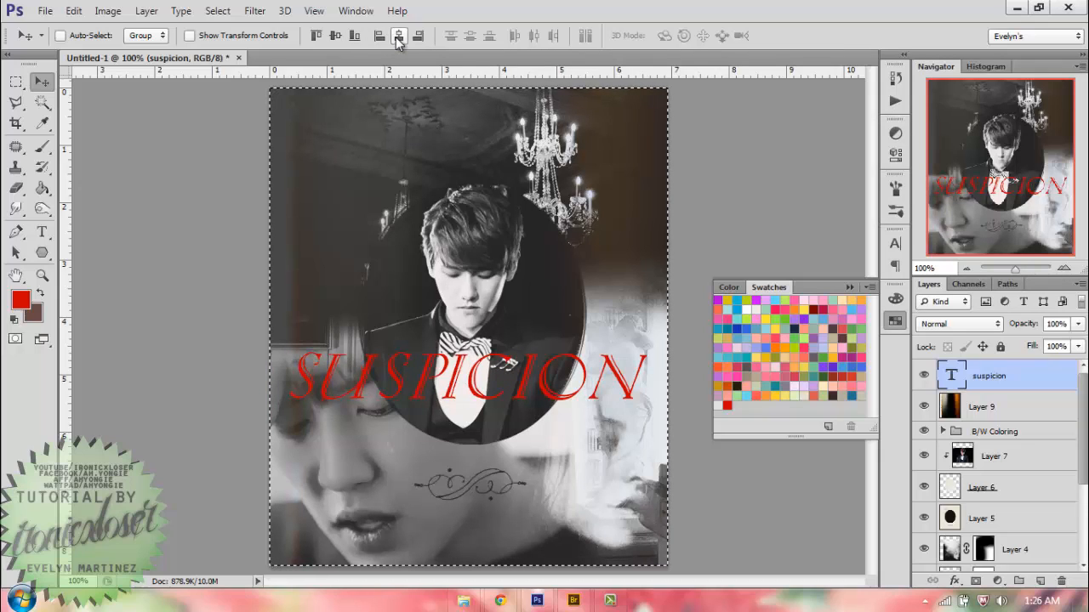
key(ctrl+d)
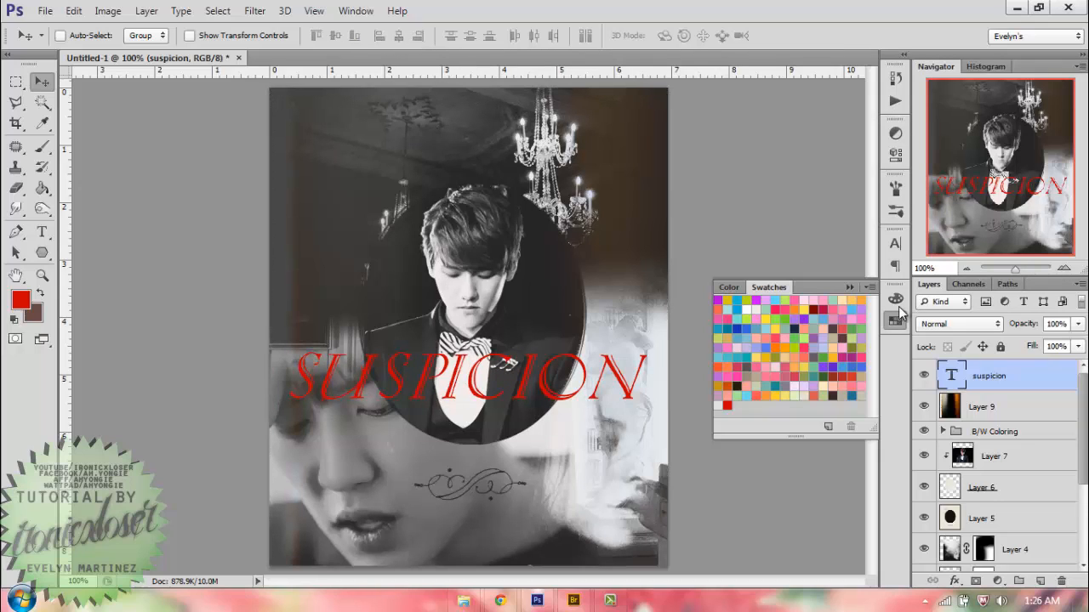
click(956, 327)
click(936, 73)
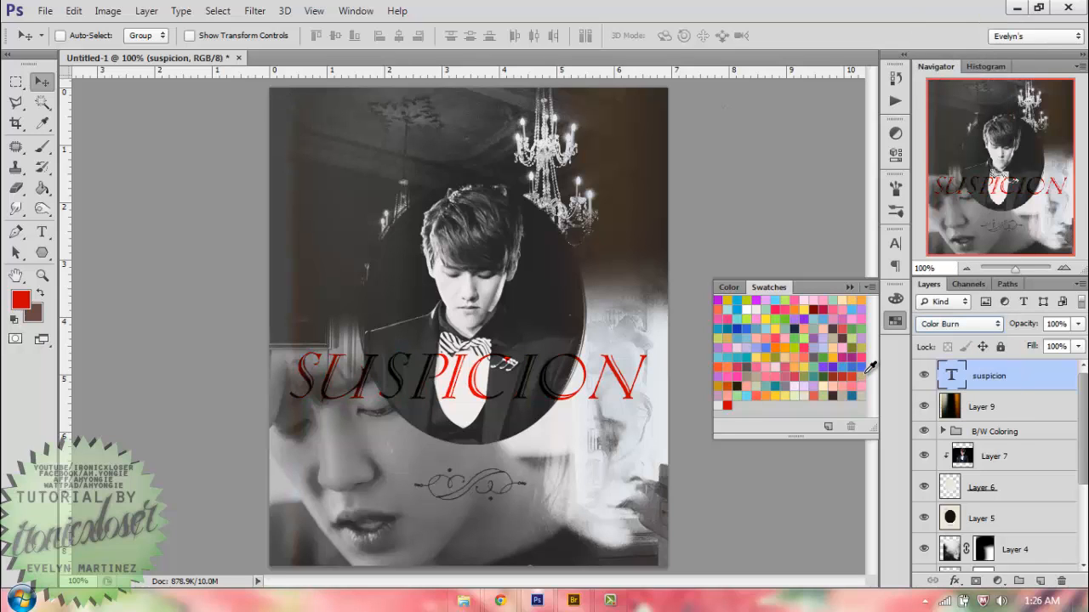
- Duplicate the SUSPICION title layer and set the copy's blending mode to Normal
key(ctrl+j)
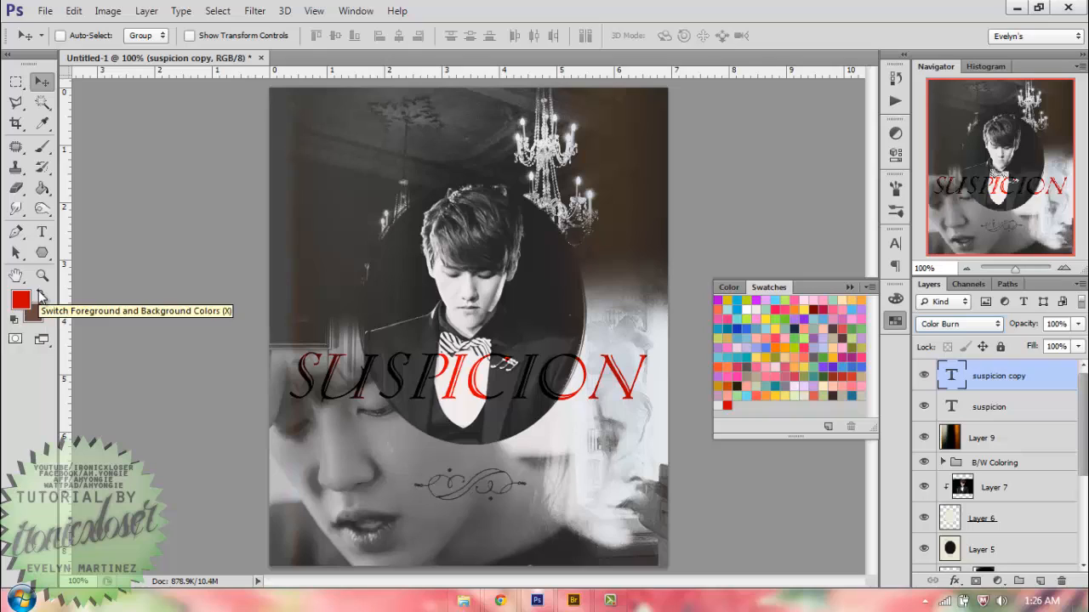
key(shift+plus)
key(shift+plus)
key(shift+minus)
key(shift+minus)
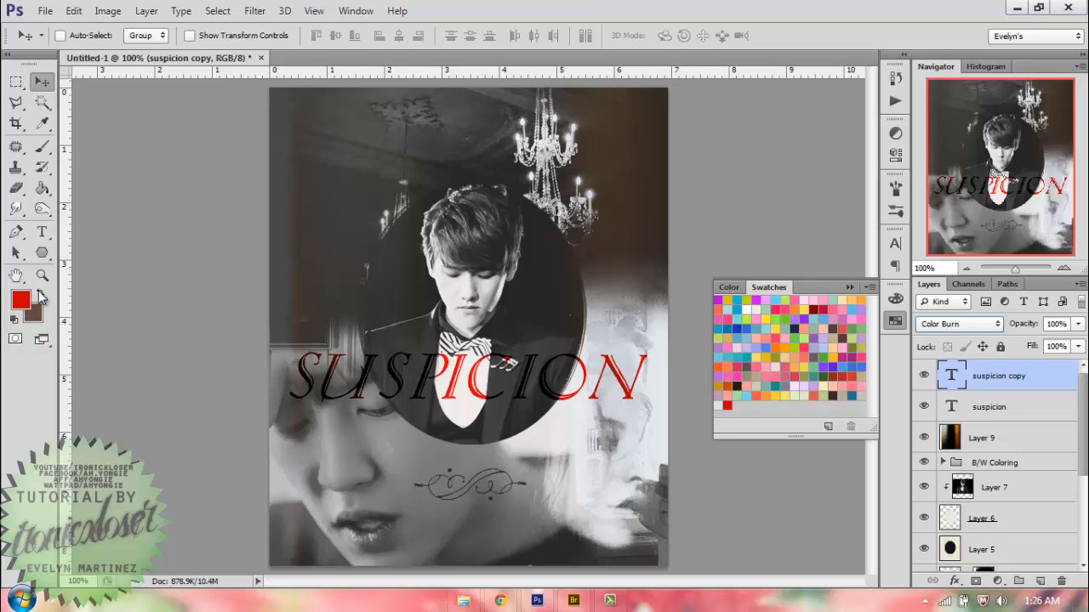
key(shift+minus)
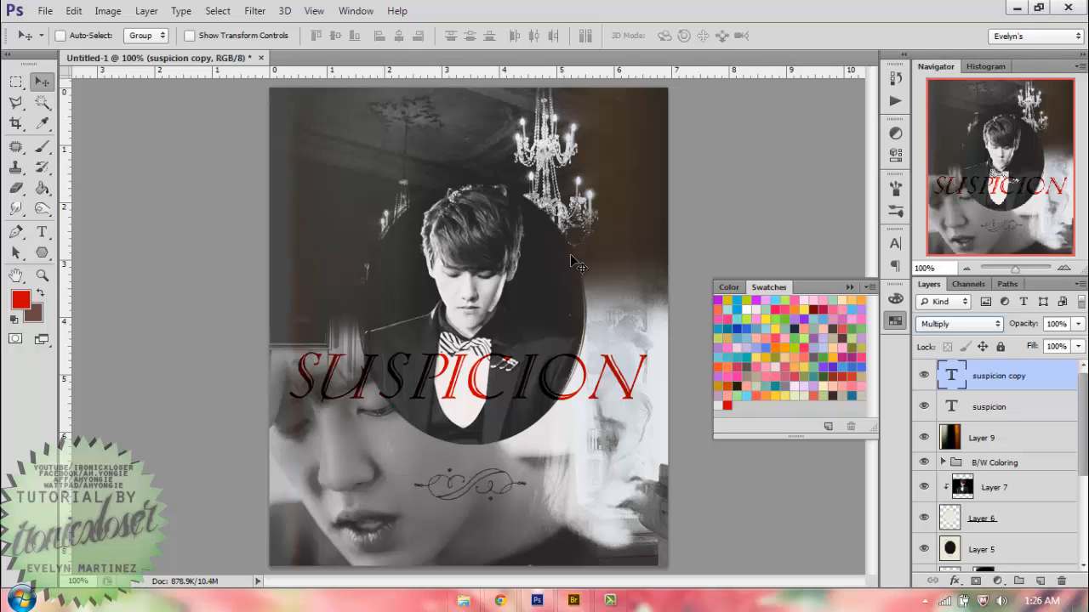
click(936, 324)
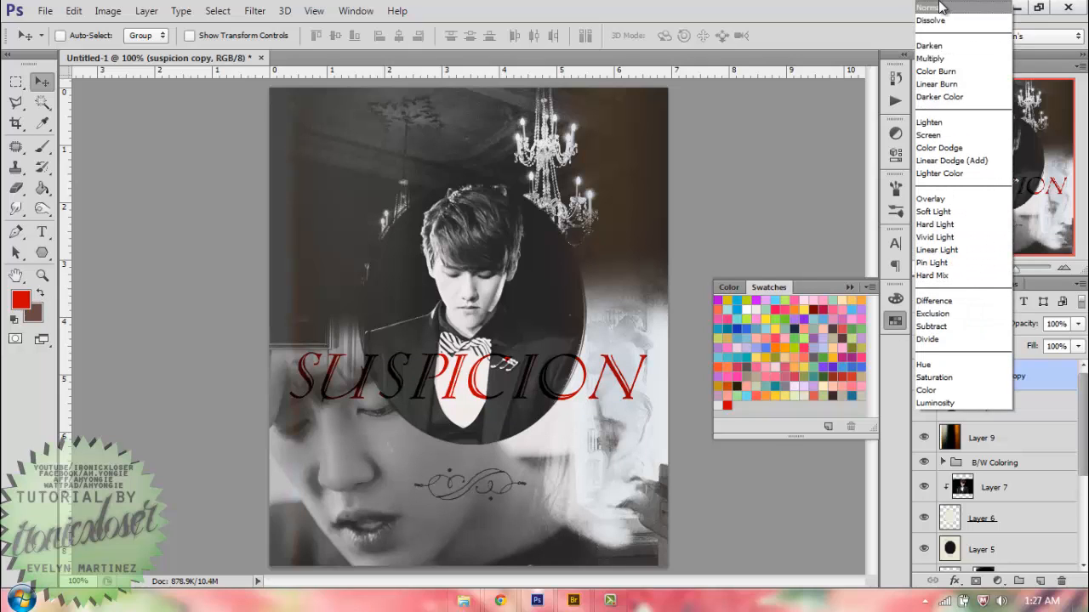
click(939, 6)
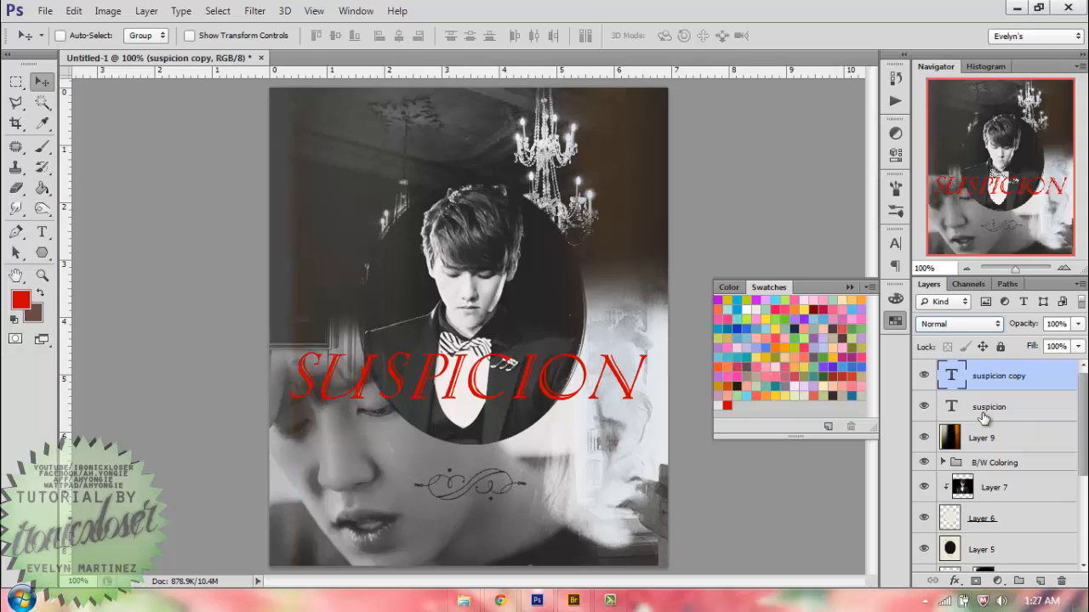
- Nudge the title copy slightly left of the original and set its text colour to e1e1e1
key(Left)
key(Left)
key(Left)
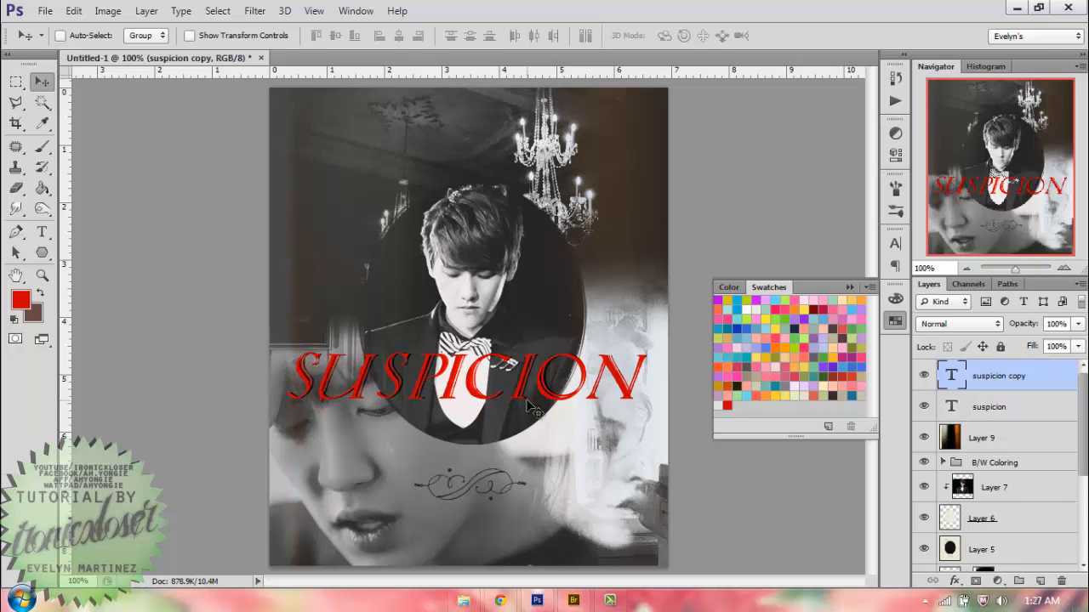
key(t)
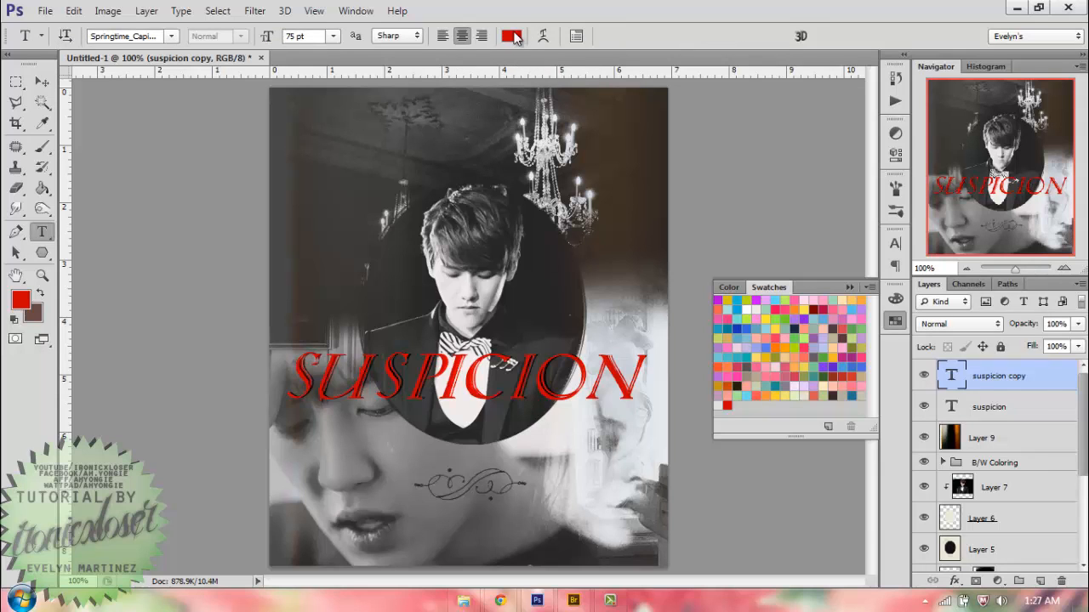
click(510, 36)
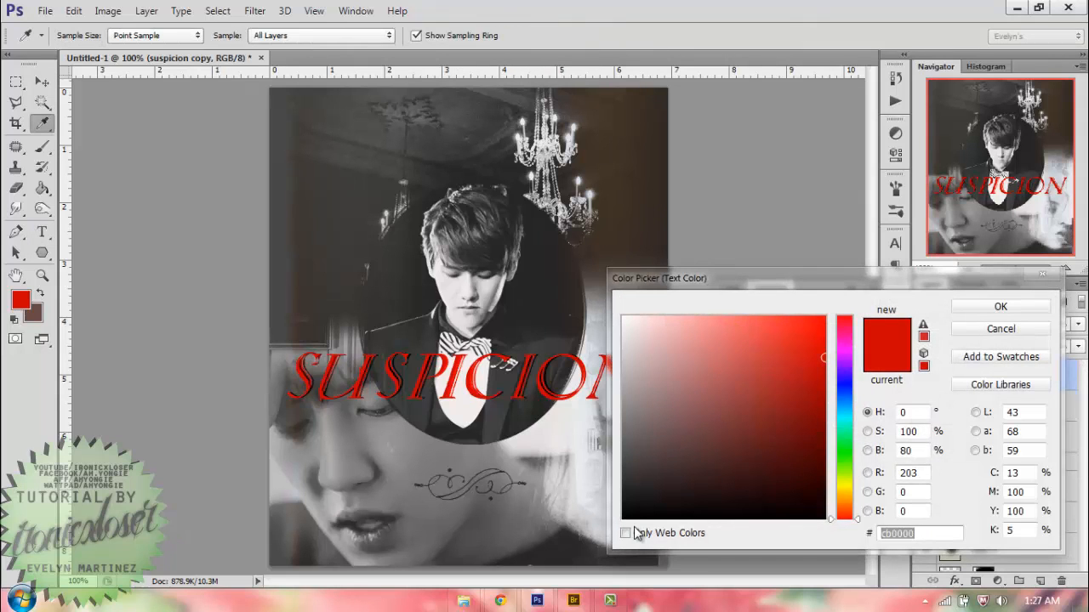
text(e1e)
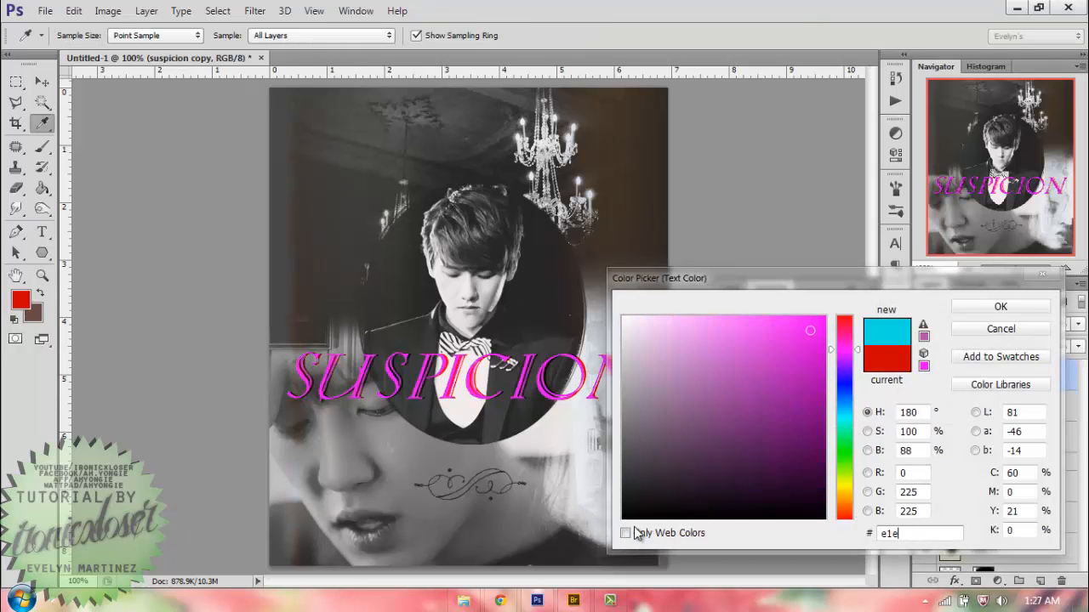
text(1e1)
key(Return)
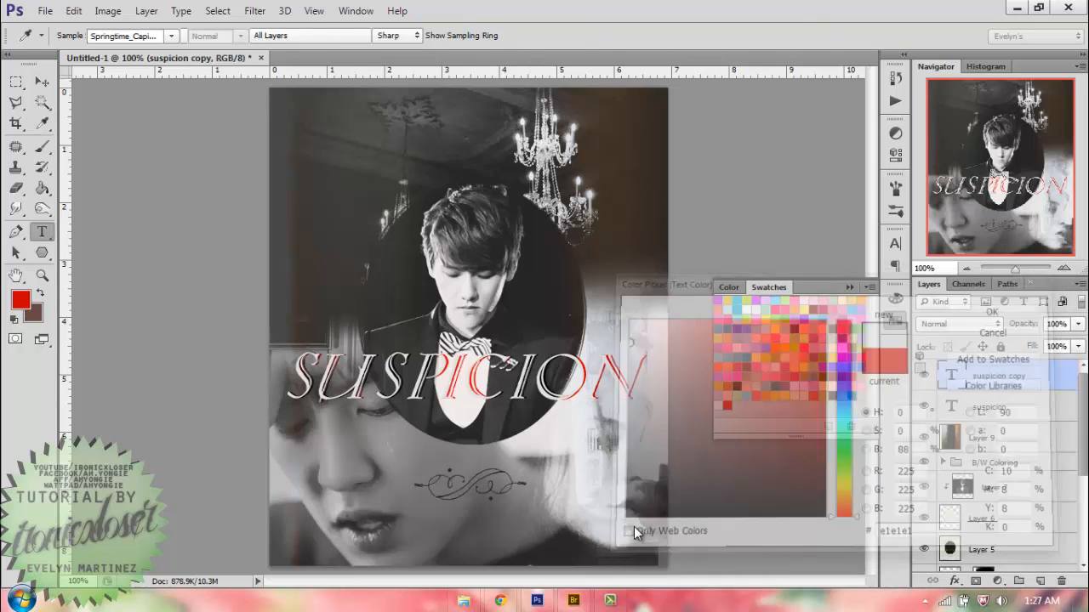
- Set the light grey title copy's blending mode to Color Burn and hide the colour swatches
click(960, 323)
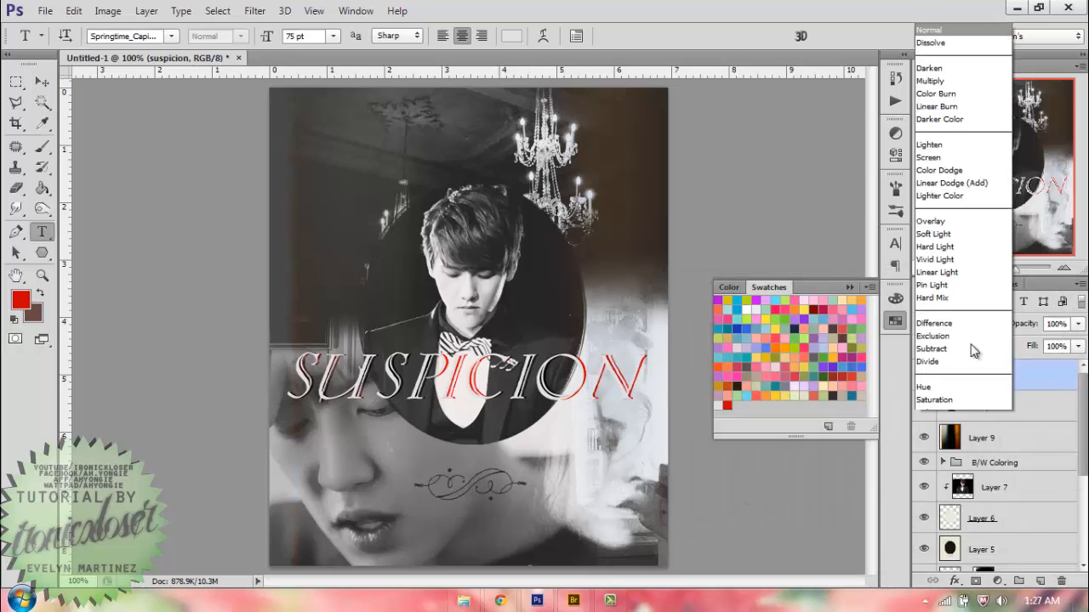
click(924, 71)
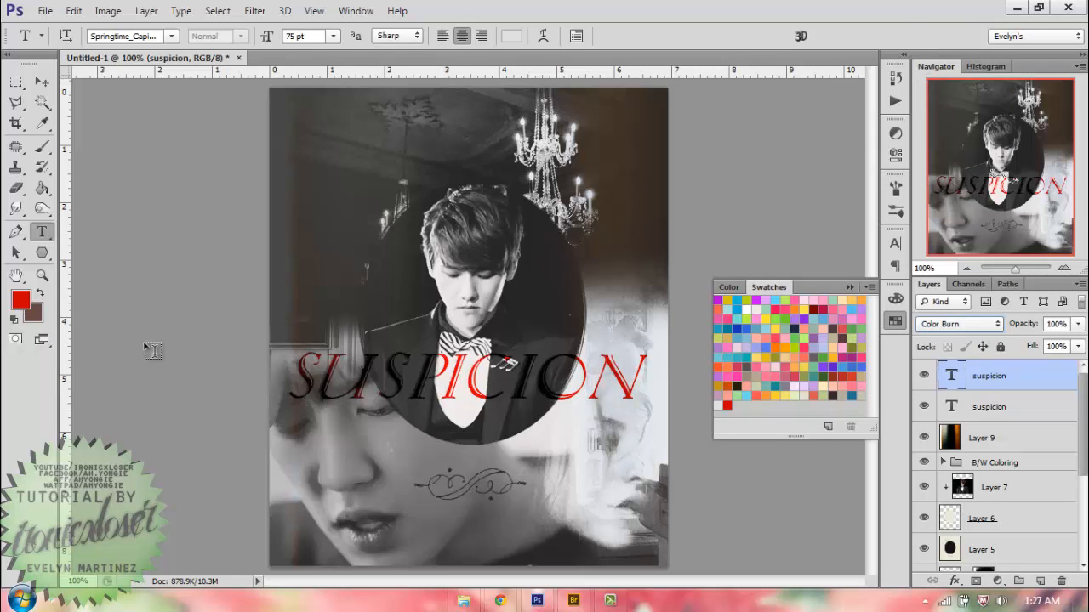
click(42, 274)
click(280, 364)
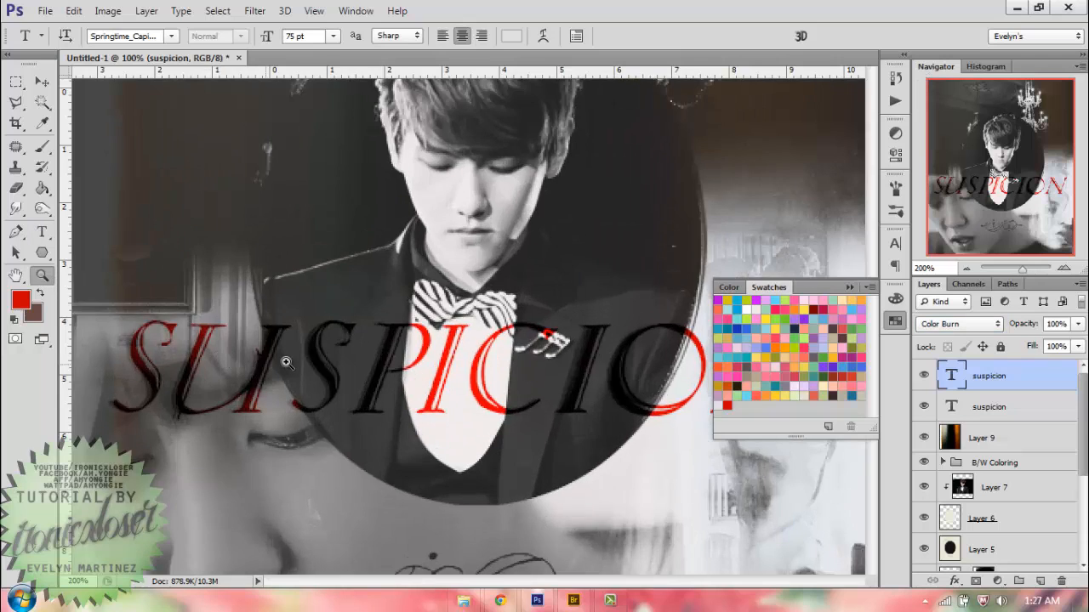
click(286, 363)
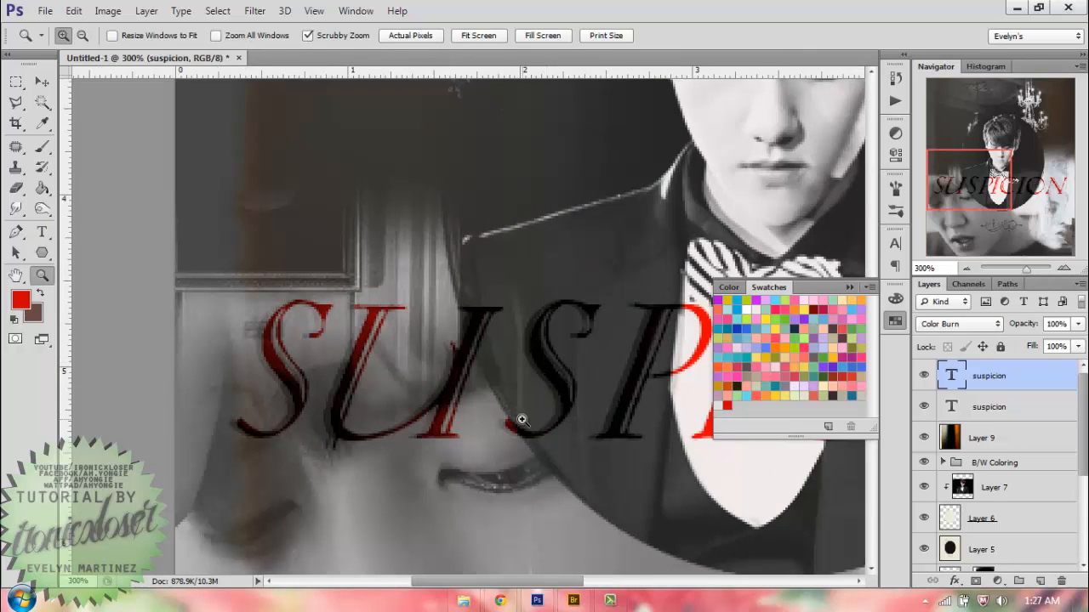
click(962, 269)
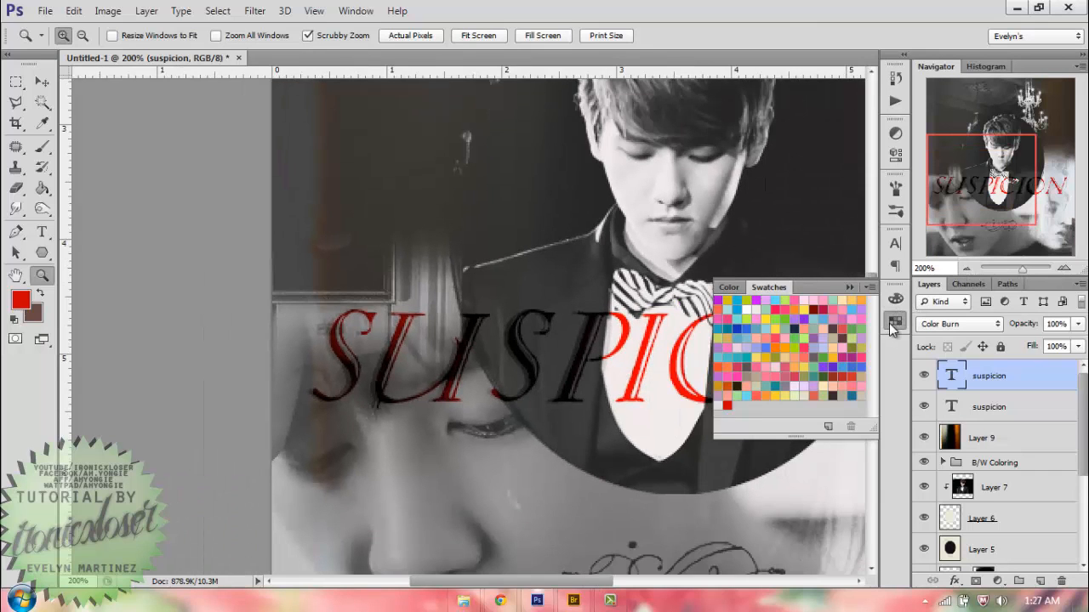
click(893, 323)
click(968, 269)
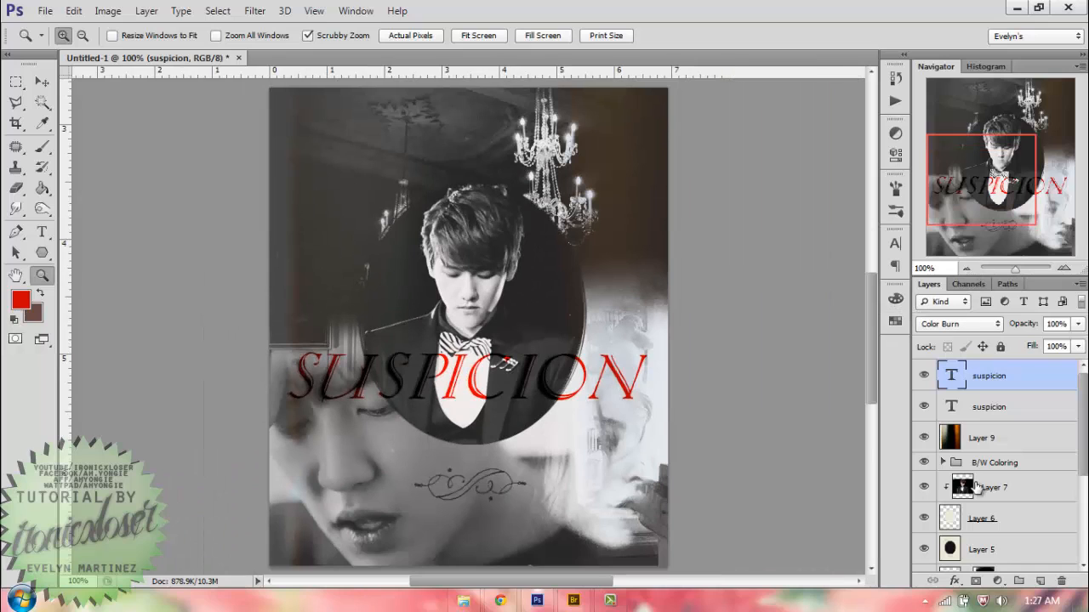
- Flatten the poster into a single background layer and duplicate that layer
right_click(1003, 386)
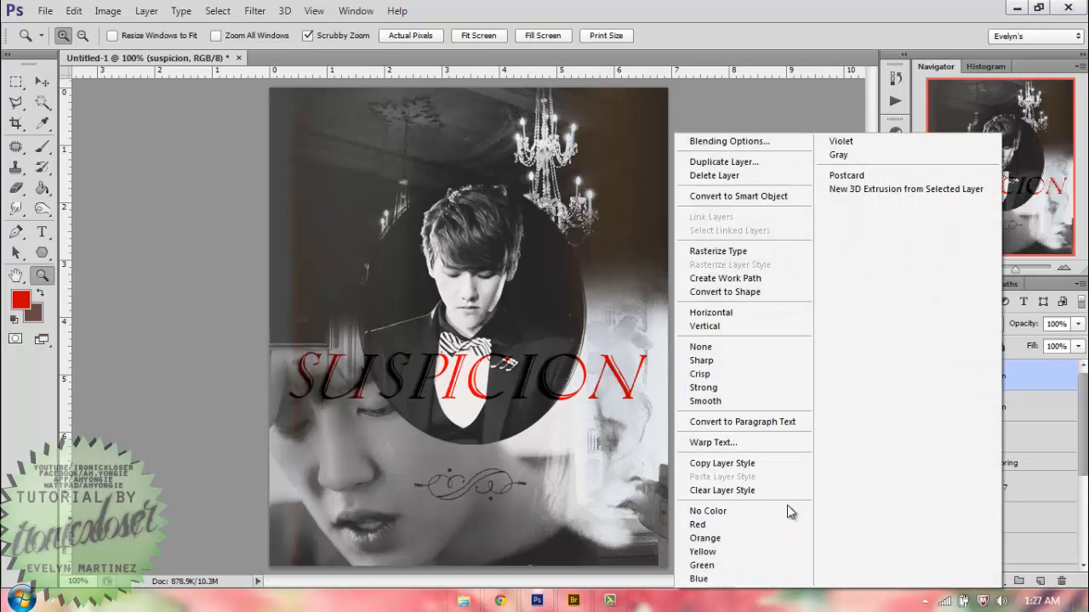
click(1065, 421)
click(1015, 441)
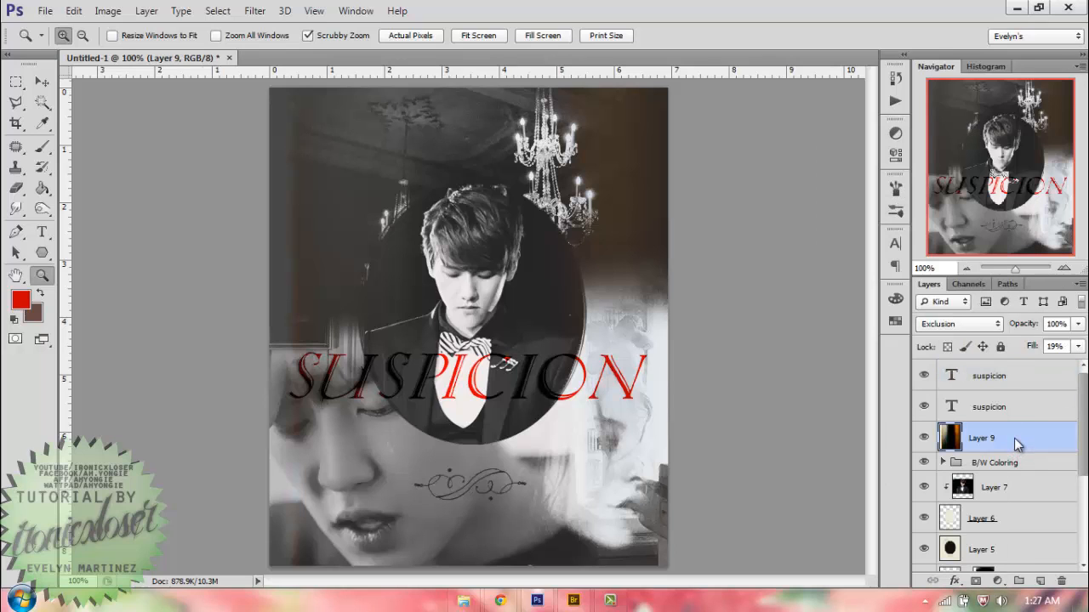
right_click(1014, 439)
click(733, 453)
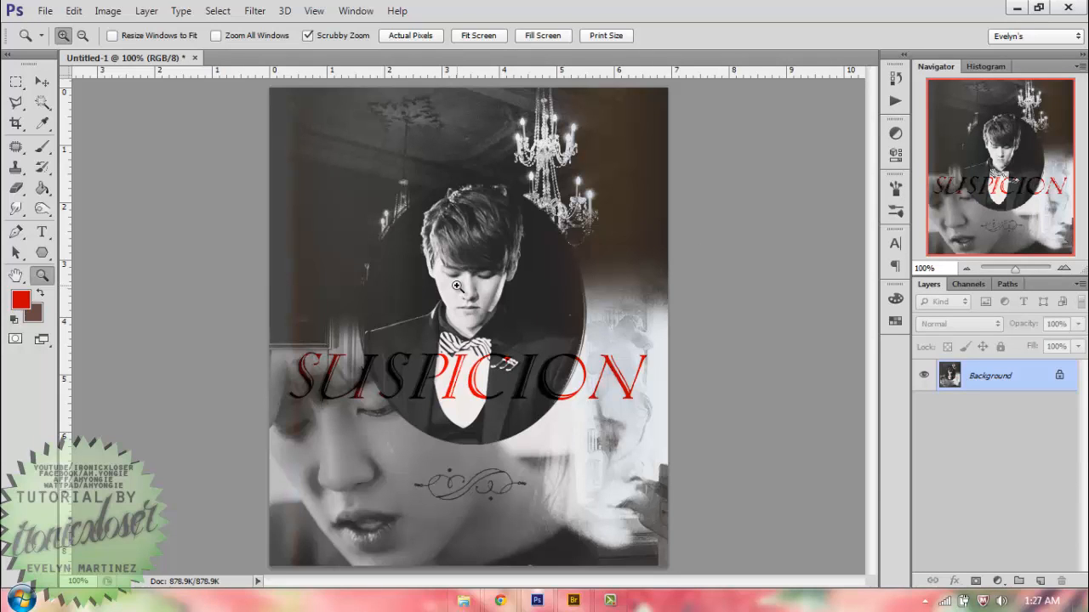
key(ctrl+j)
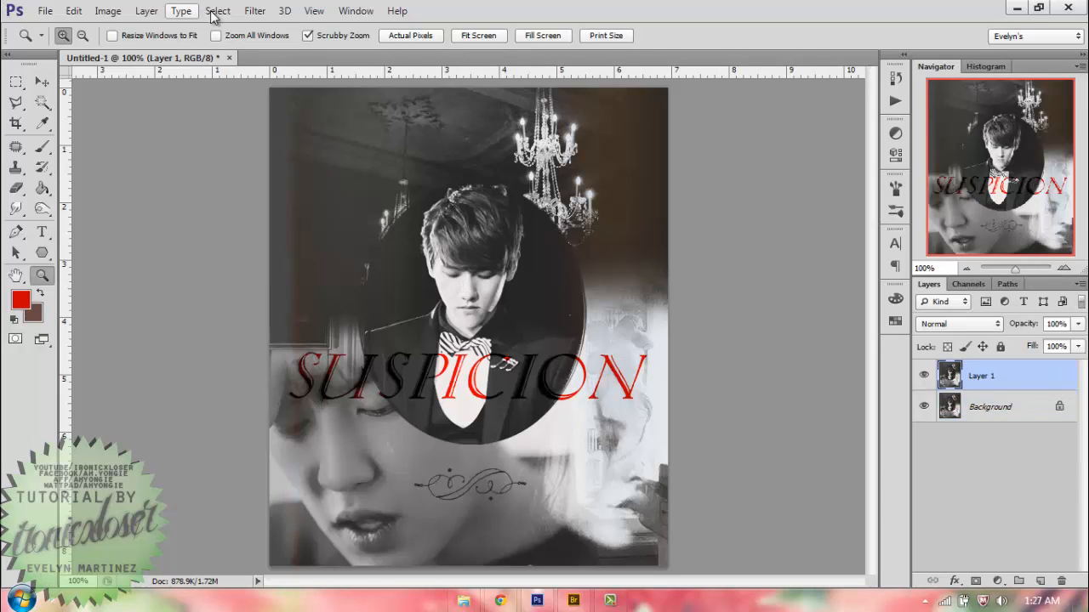
- Apply Topaz Clean 3 with the Softie2 preset to the duplicated poster layer
click(255, 10)
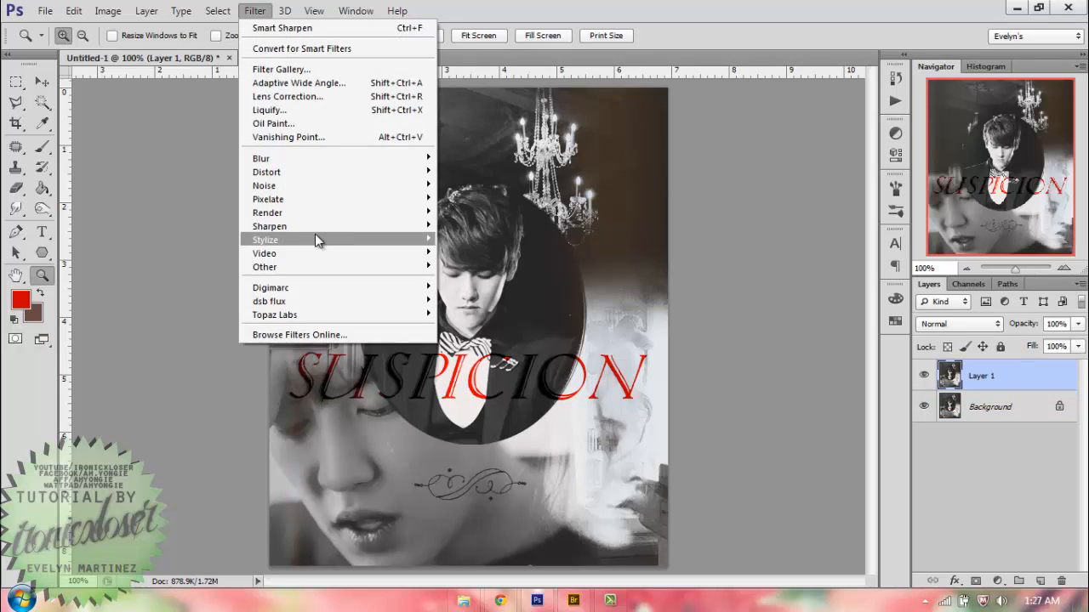
mouse_move(314, 240)
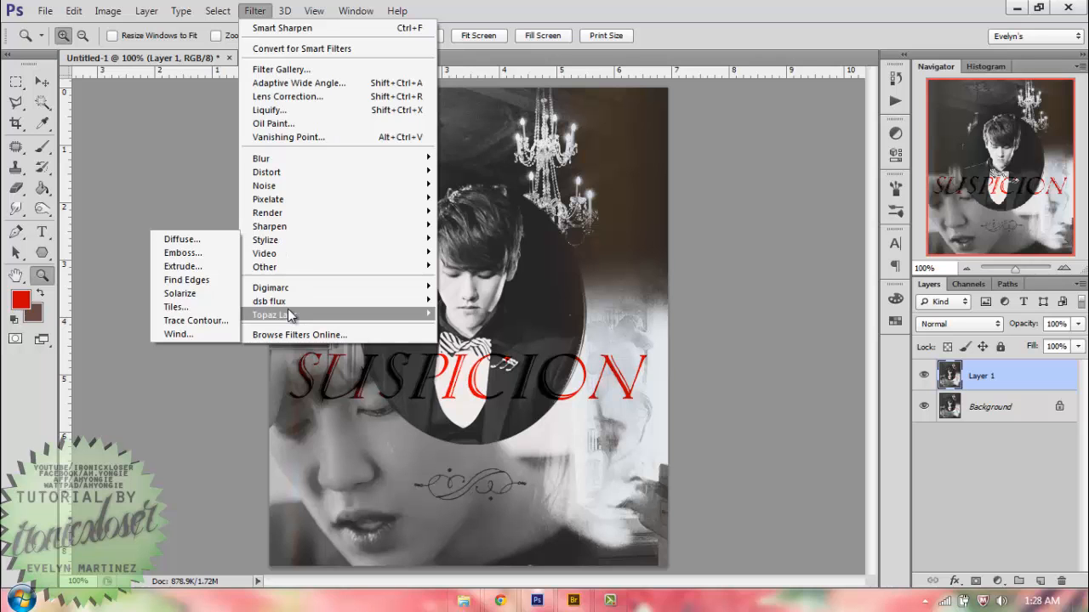
mouse_move(289, 315)
click(192, 340)
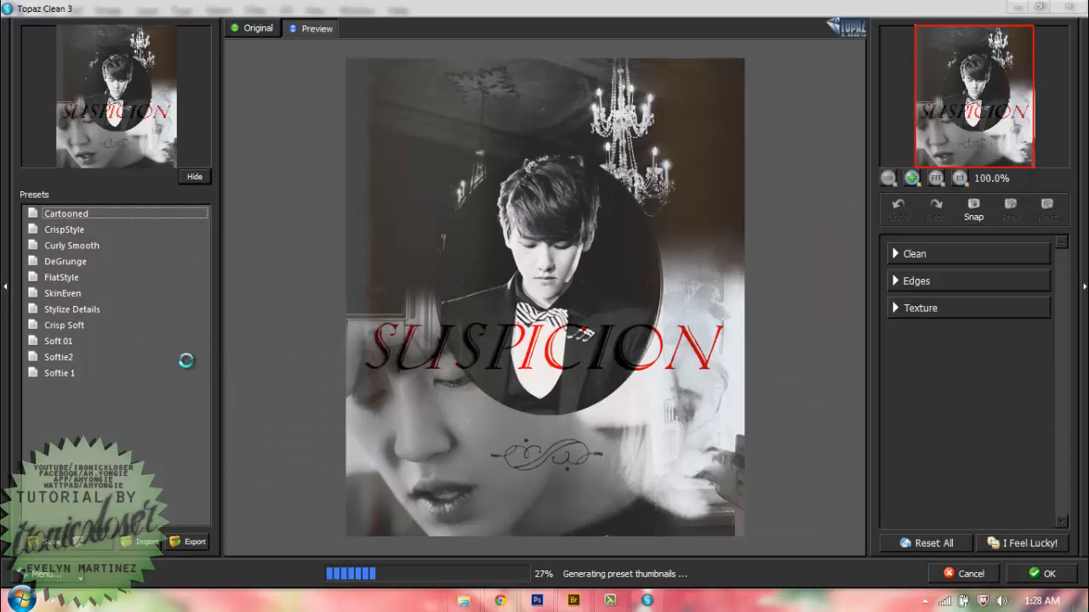
click(58, 356)
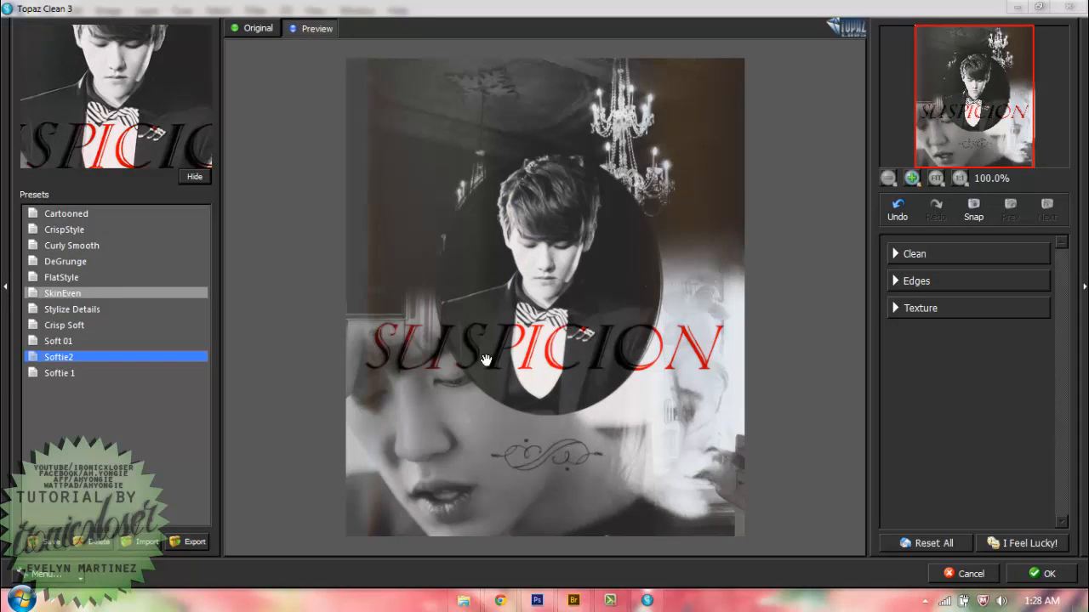
click(1038, 578)
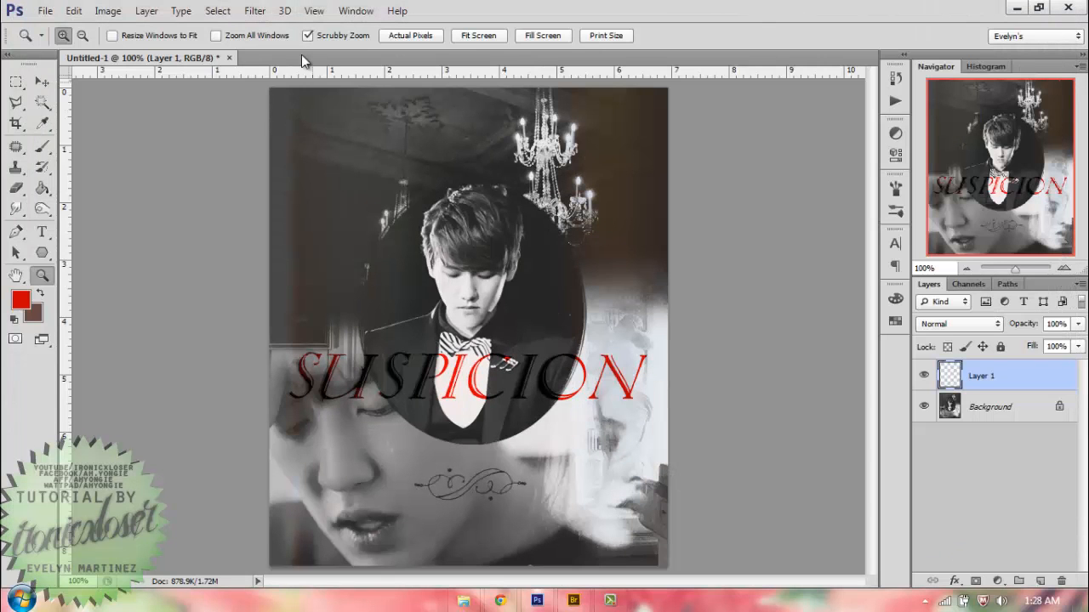
- Apply Smart Sharpen to the duplicated layer using the Super Sharpen setting, 500% amount and 0.3 px radius
click(254, 10)
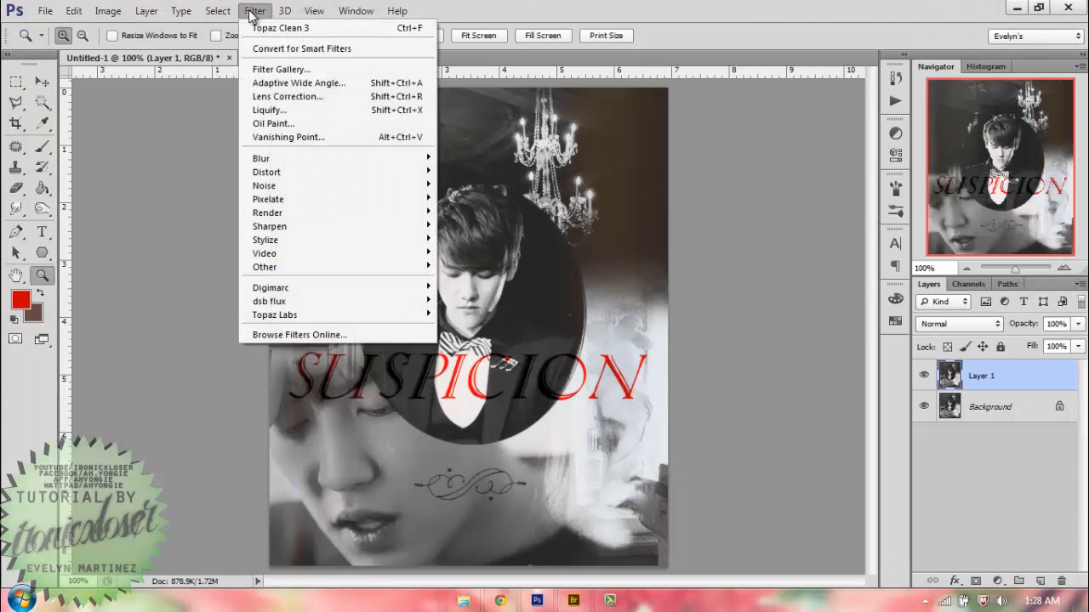
click(195, 266)
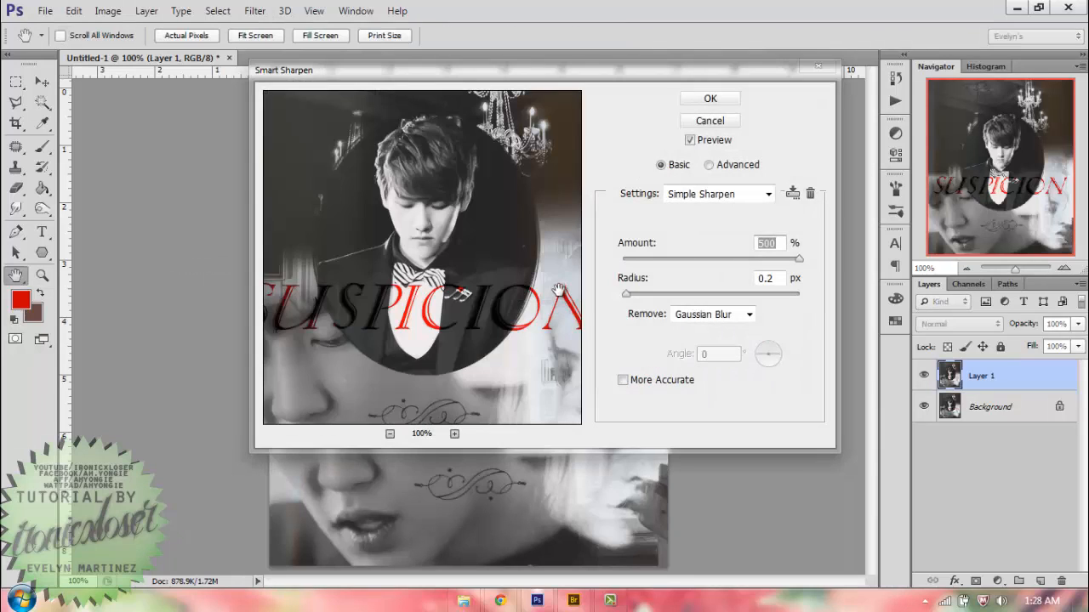
click(747, 196)
click(711, 236)
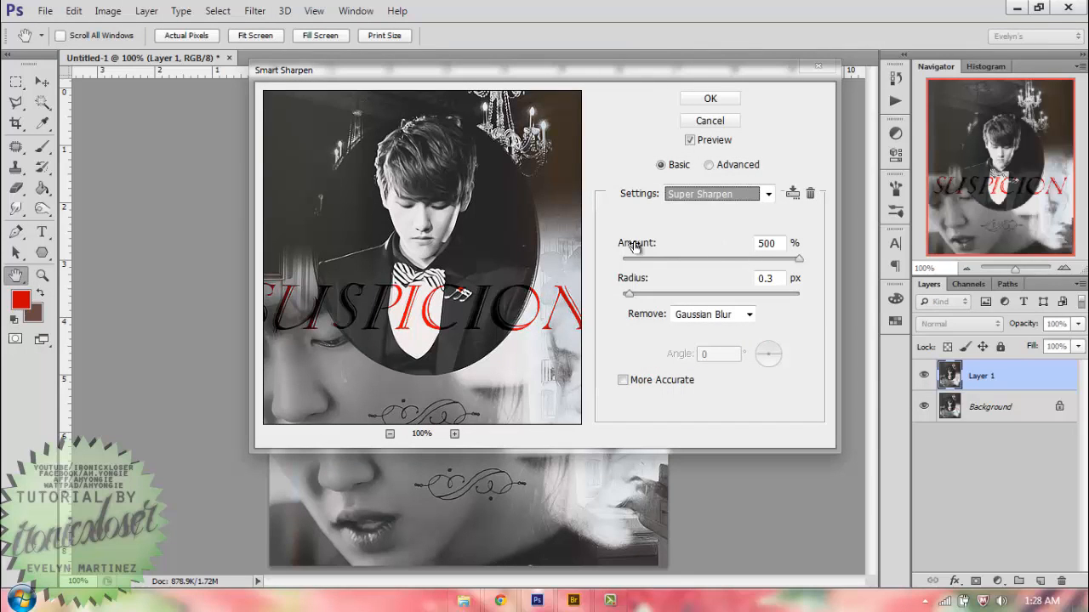
drag(494, 265, 528, 206)
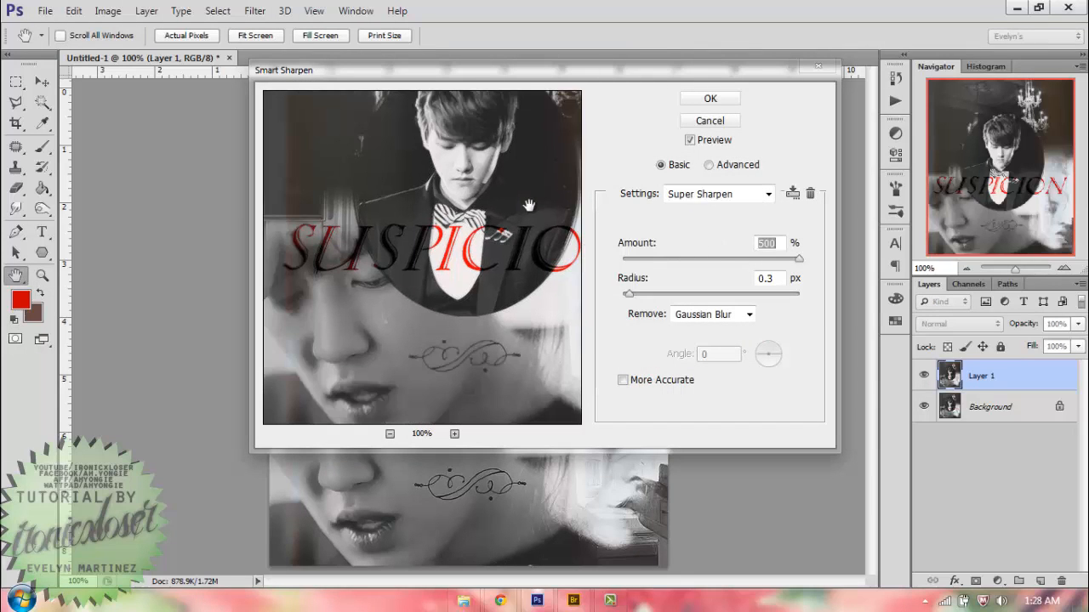
click(710, 99)
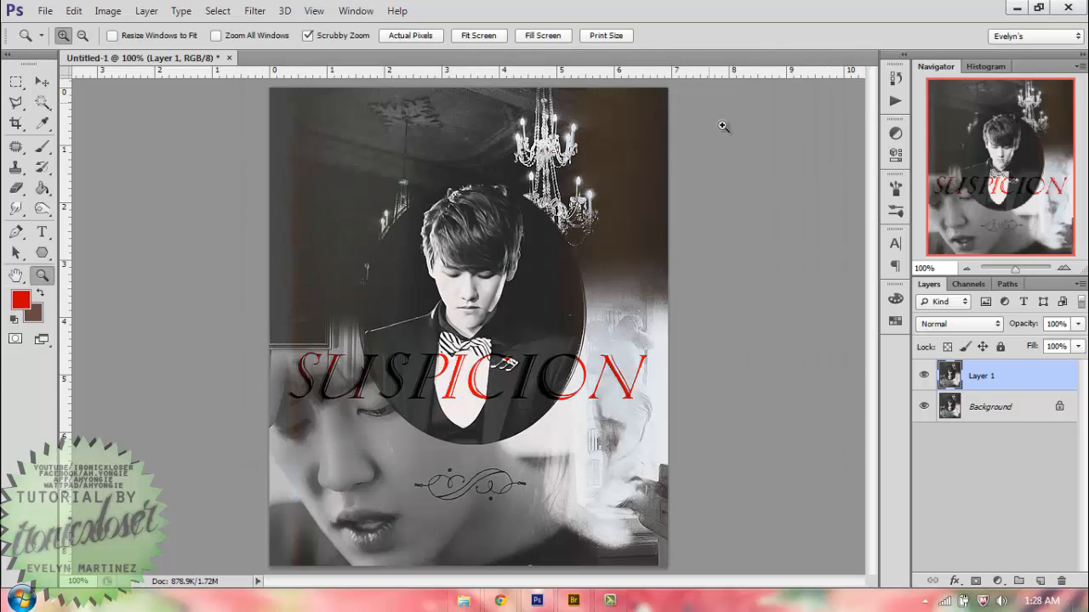
- Lower the sharpened layer's opacity to 65%
click(1078, 325)
drag(1076, 343, 1051, 349)
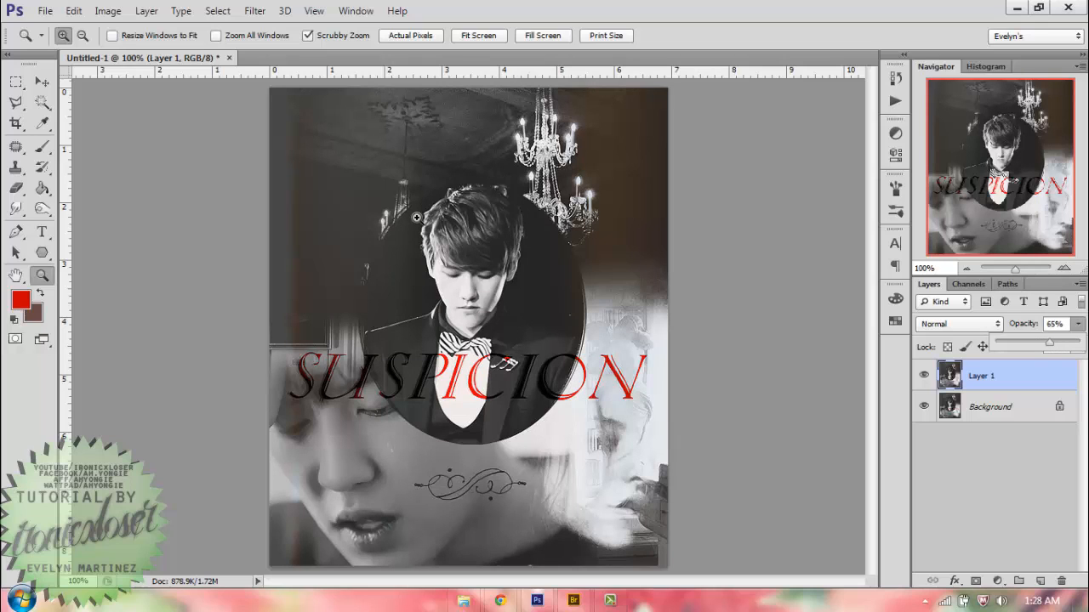
- Save the poster as a PNG named Suspicion, replacing the existing file, with smallest compression and interlacing
click(45, 11)
click(73, 181)
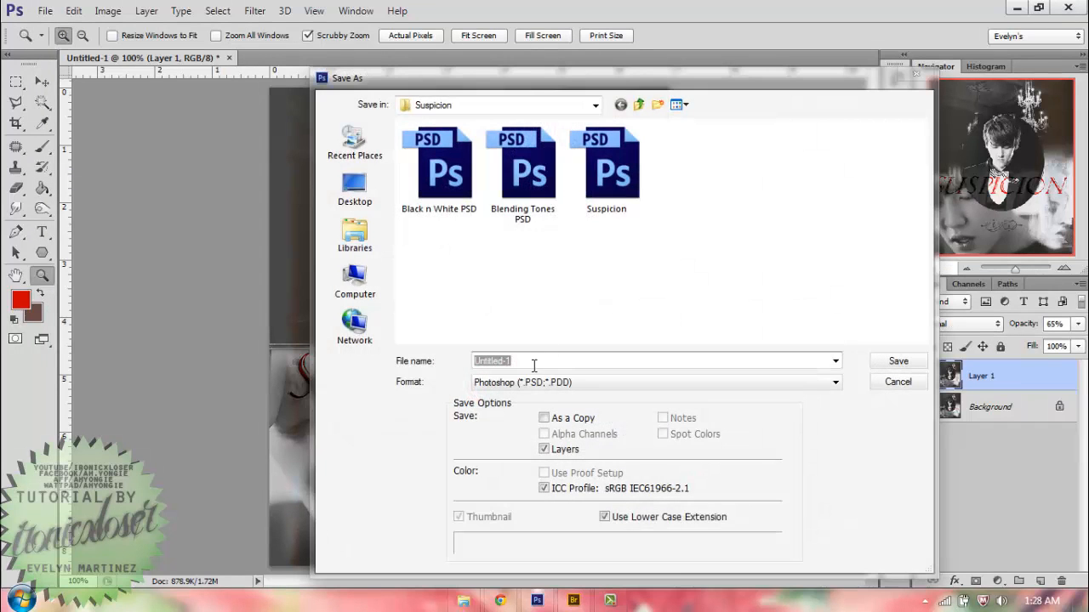
click(534, 382)
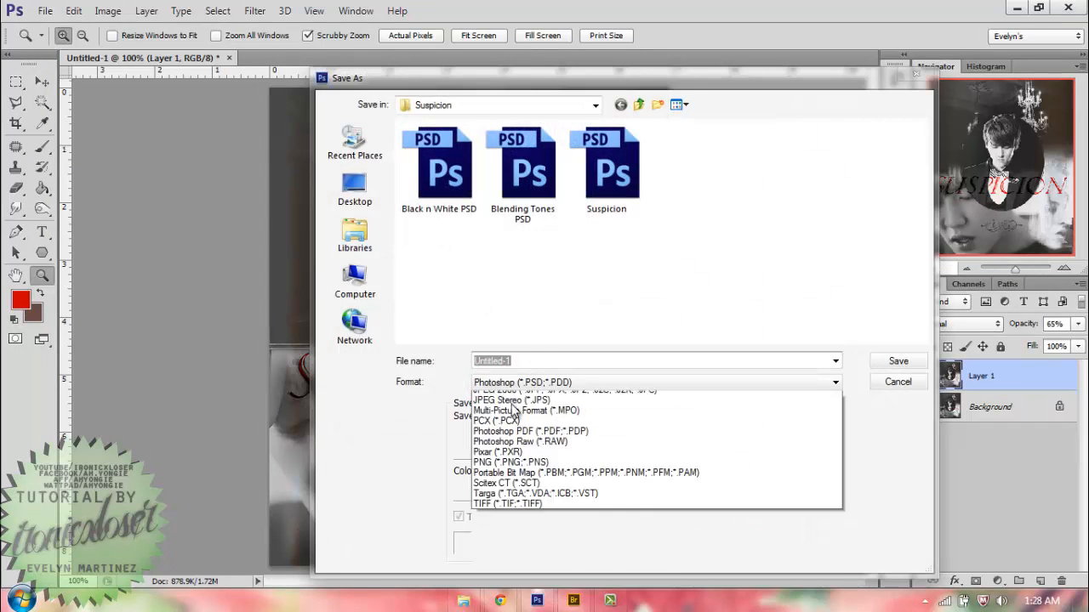
click(485, 552)
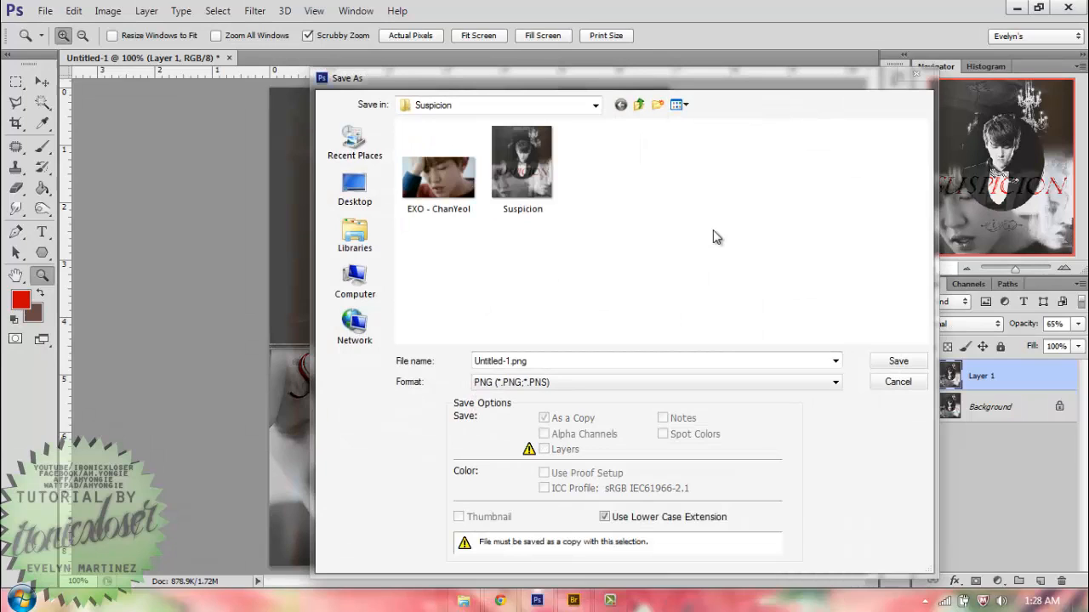
click(541, 148)
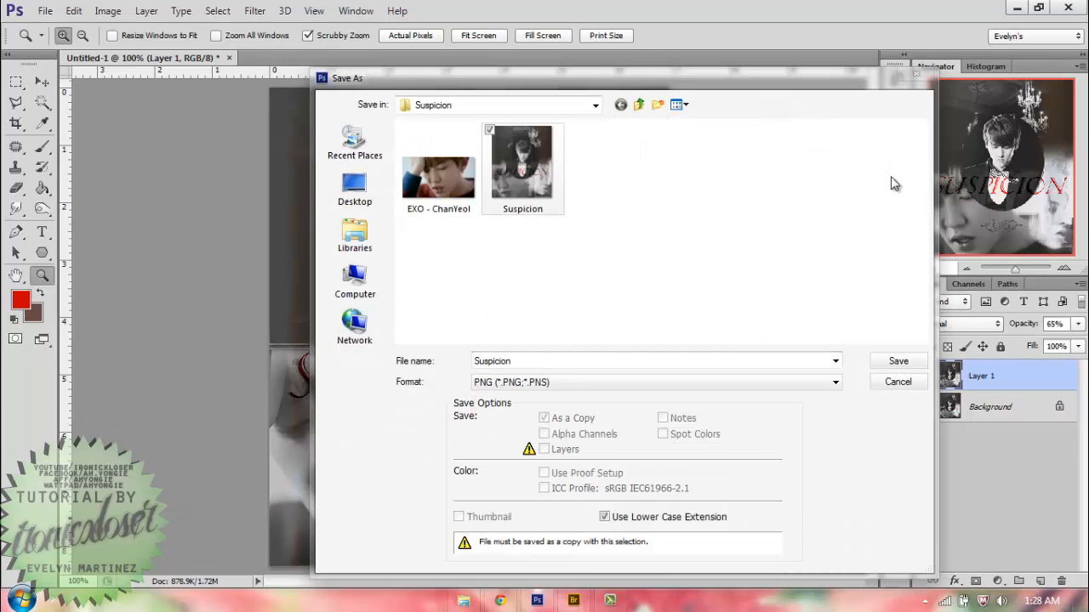
click(898, 362)
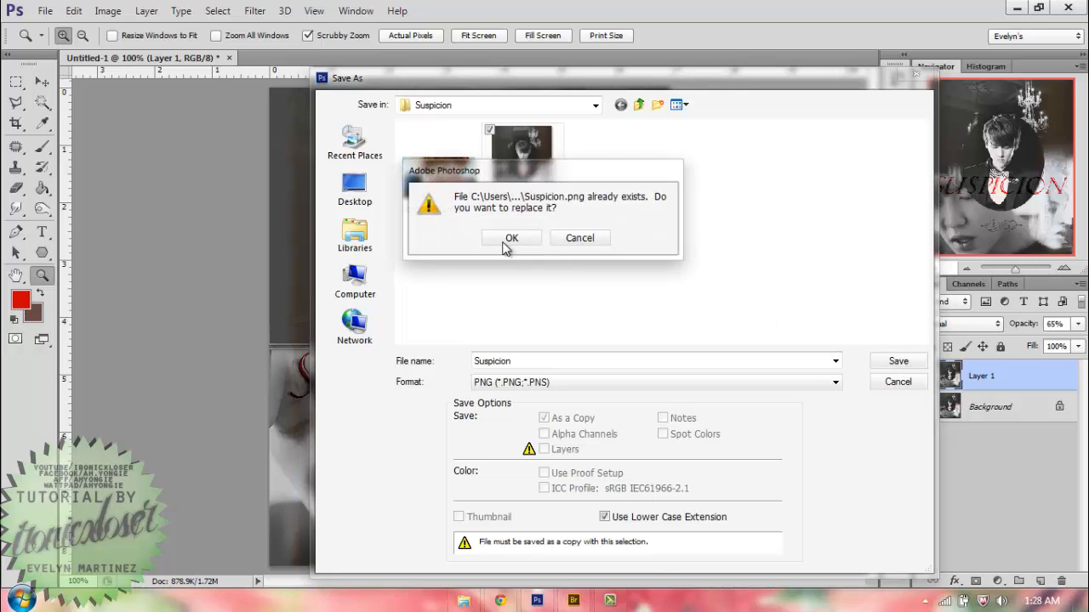
click(505, 240)
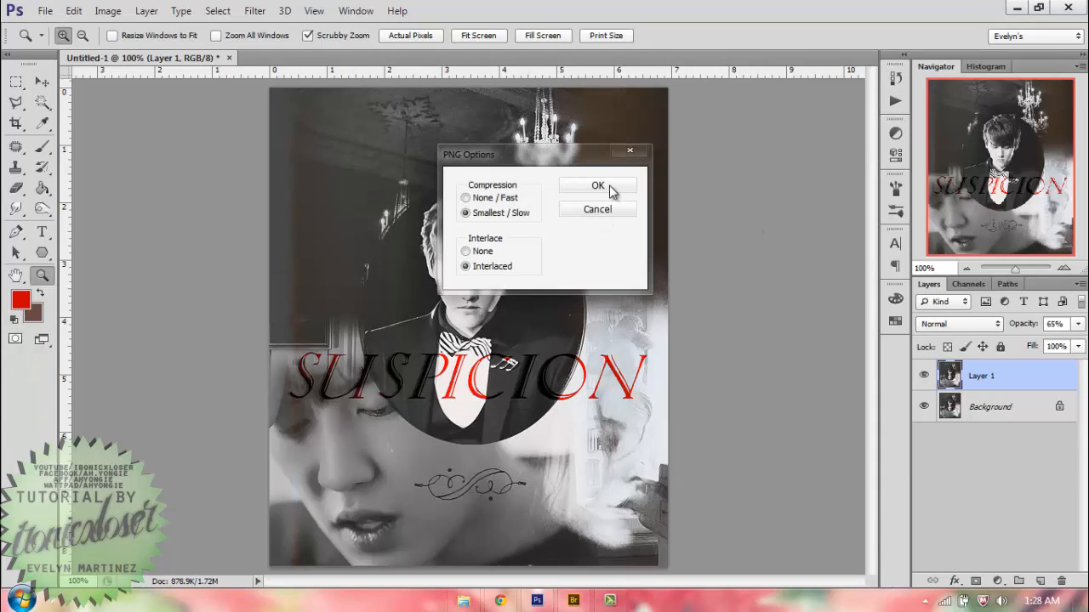
click(610, 184)
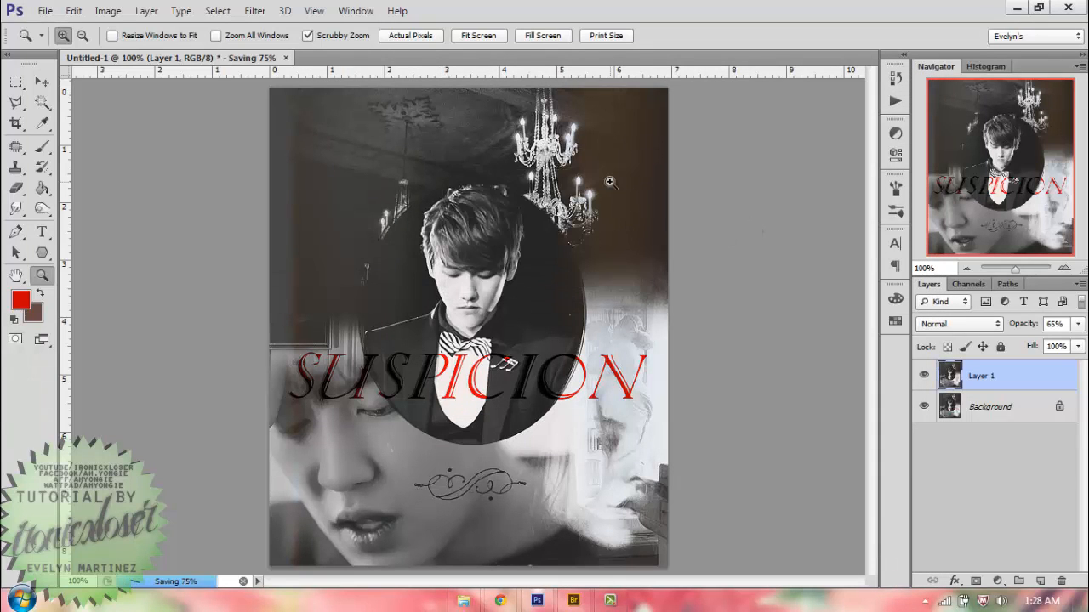